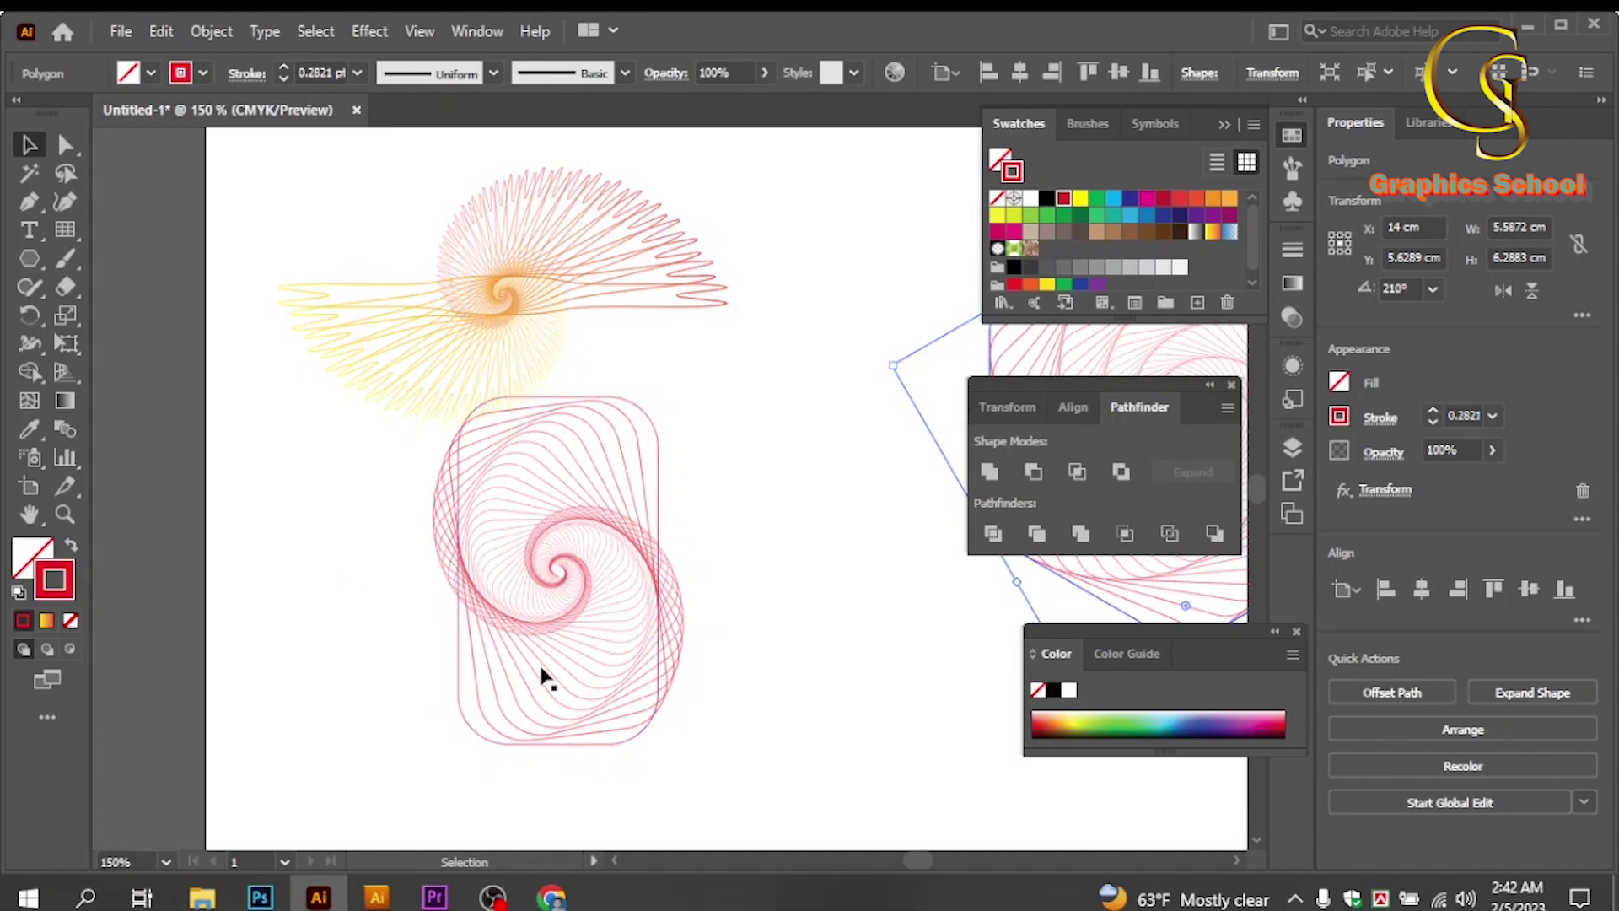
Delete the two spiral artworks and the hexagonal spiral from the artboard.
{"action": "key", "text": "space"}
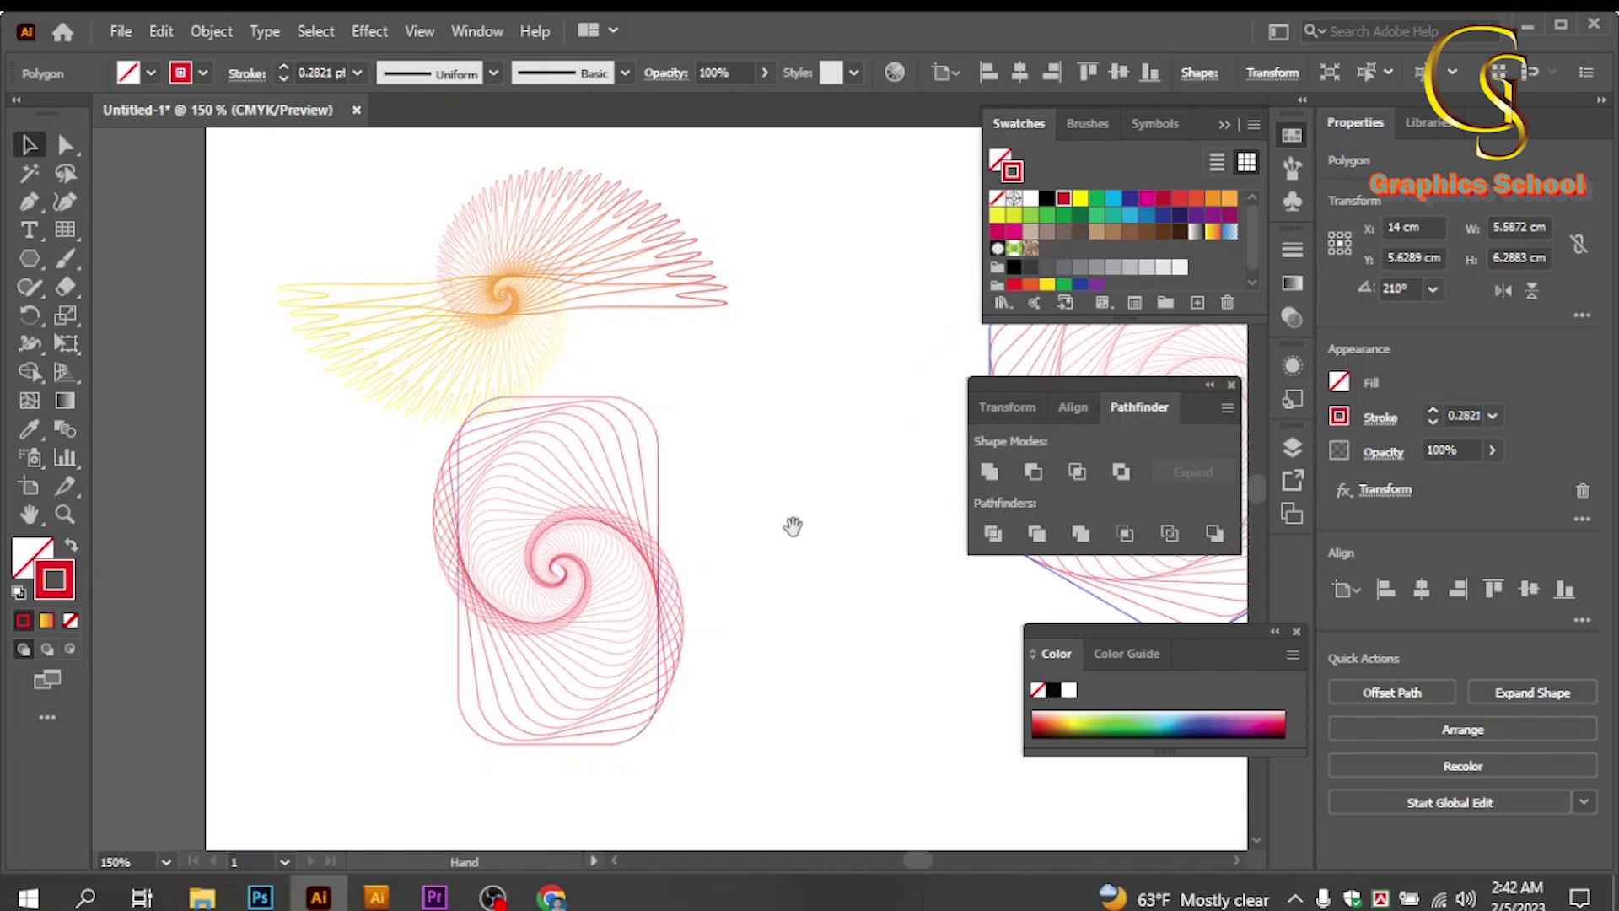
{"action": "left_click_drag", "start_coordinate": [789, 486], "coordinate": [728, 512]}
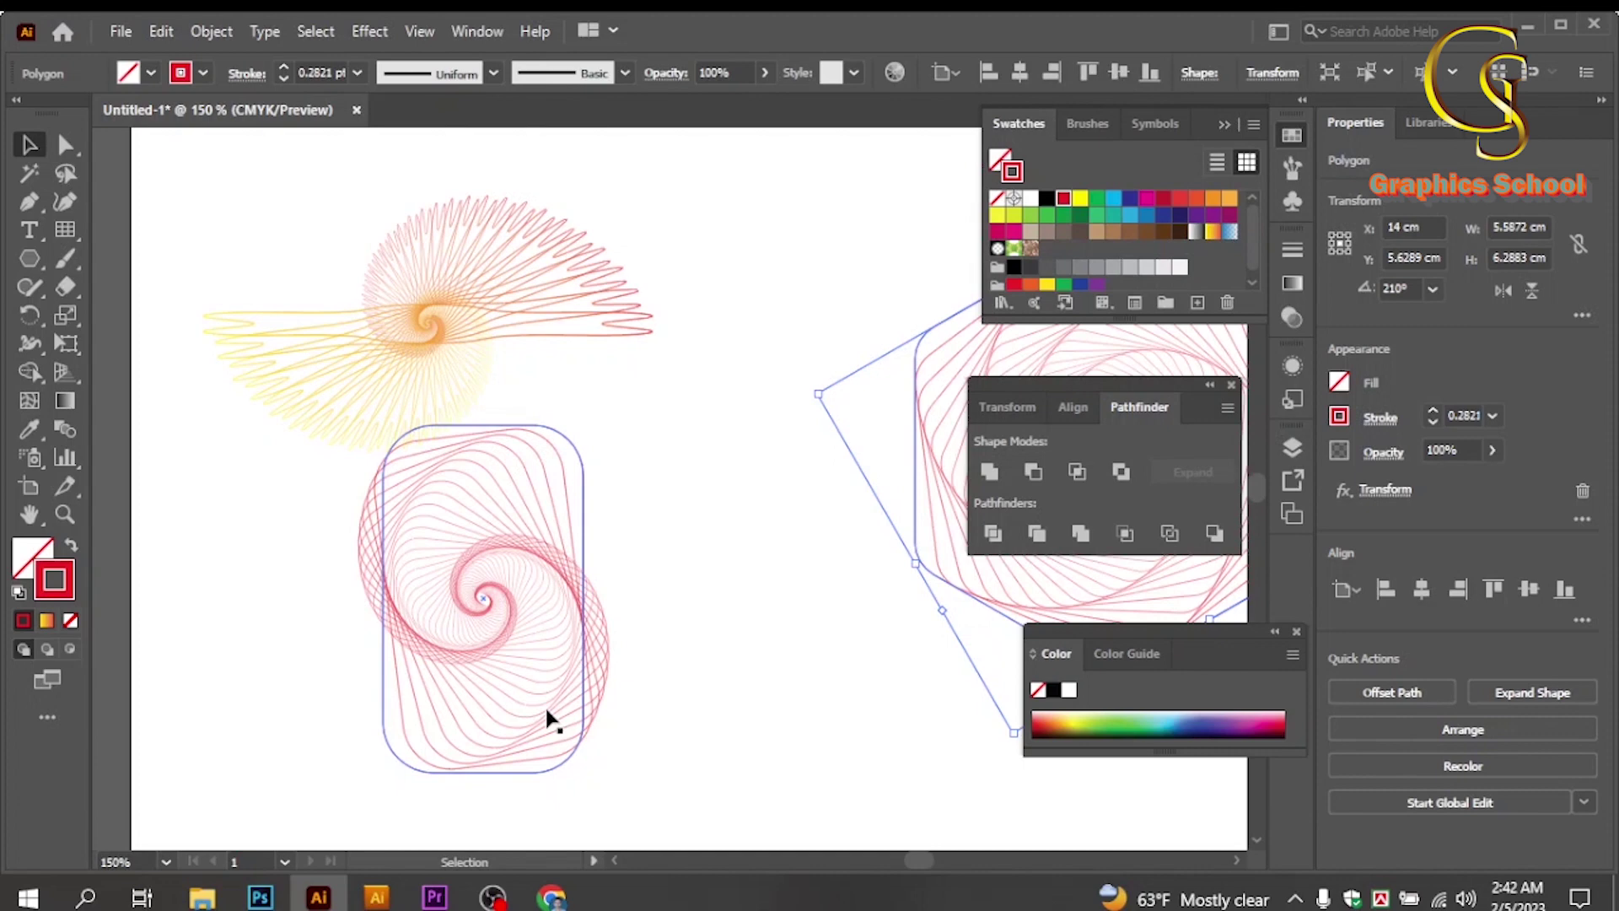
{"action": "left_click_drag", "start_coordinate": [889, 557], "coordinate": [790, 522]}
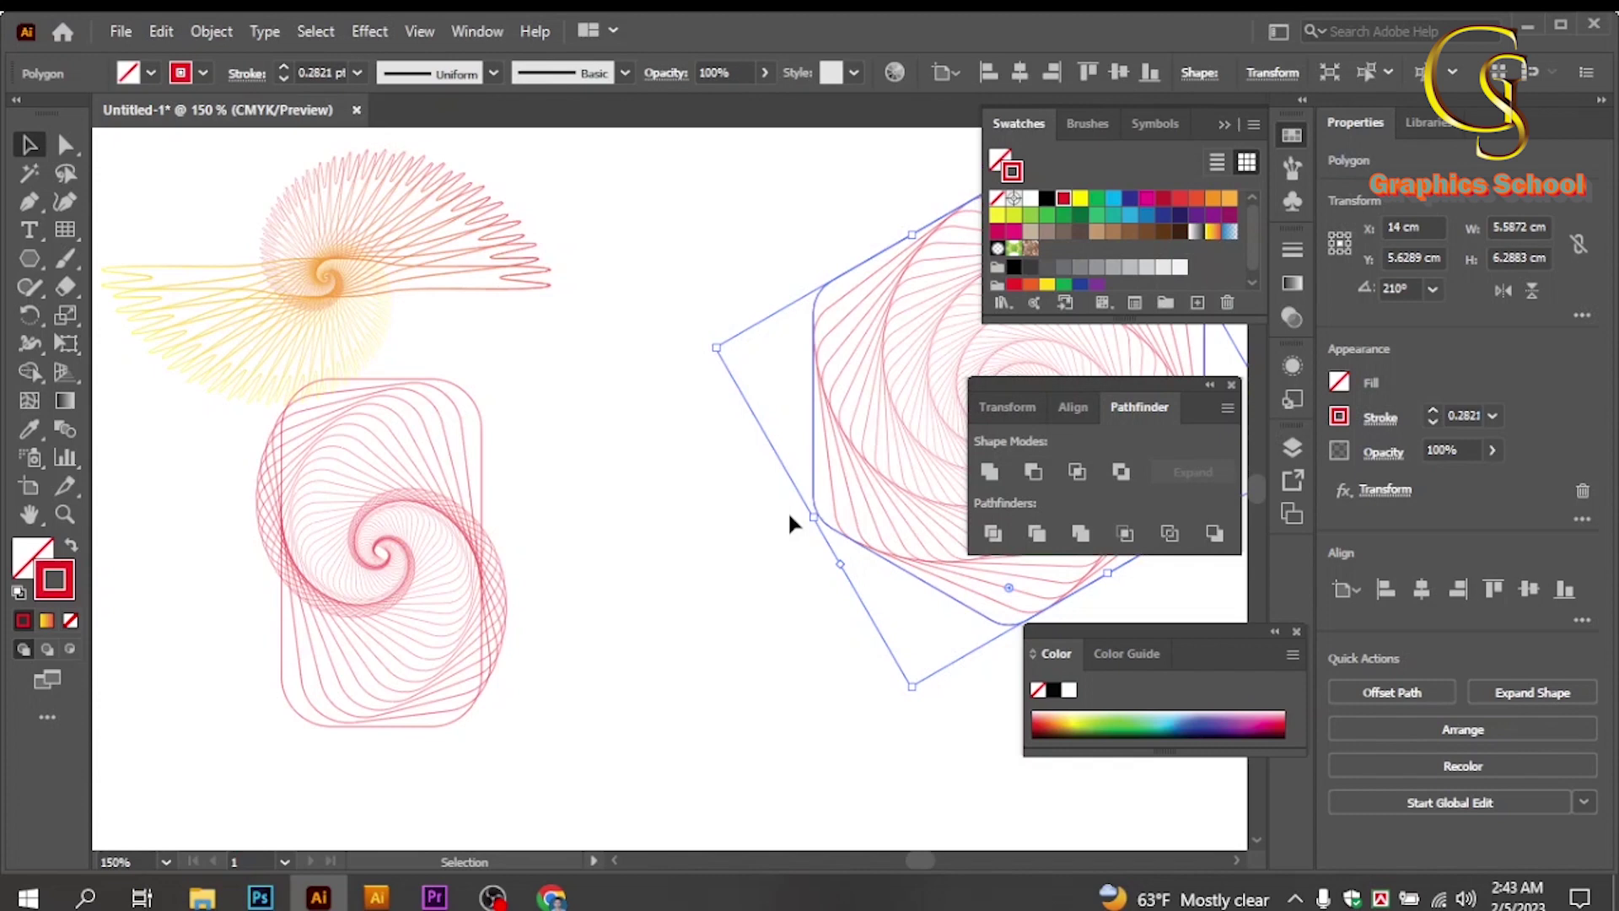
{"action": "key", "text": "z"}
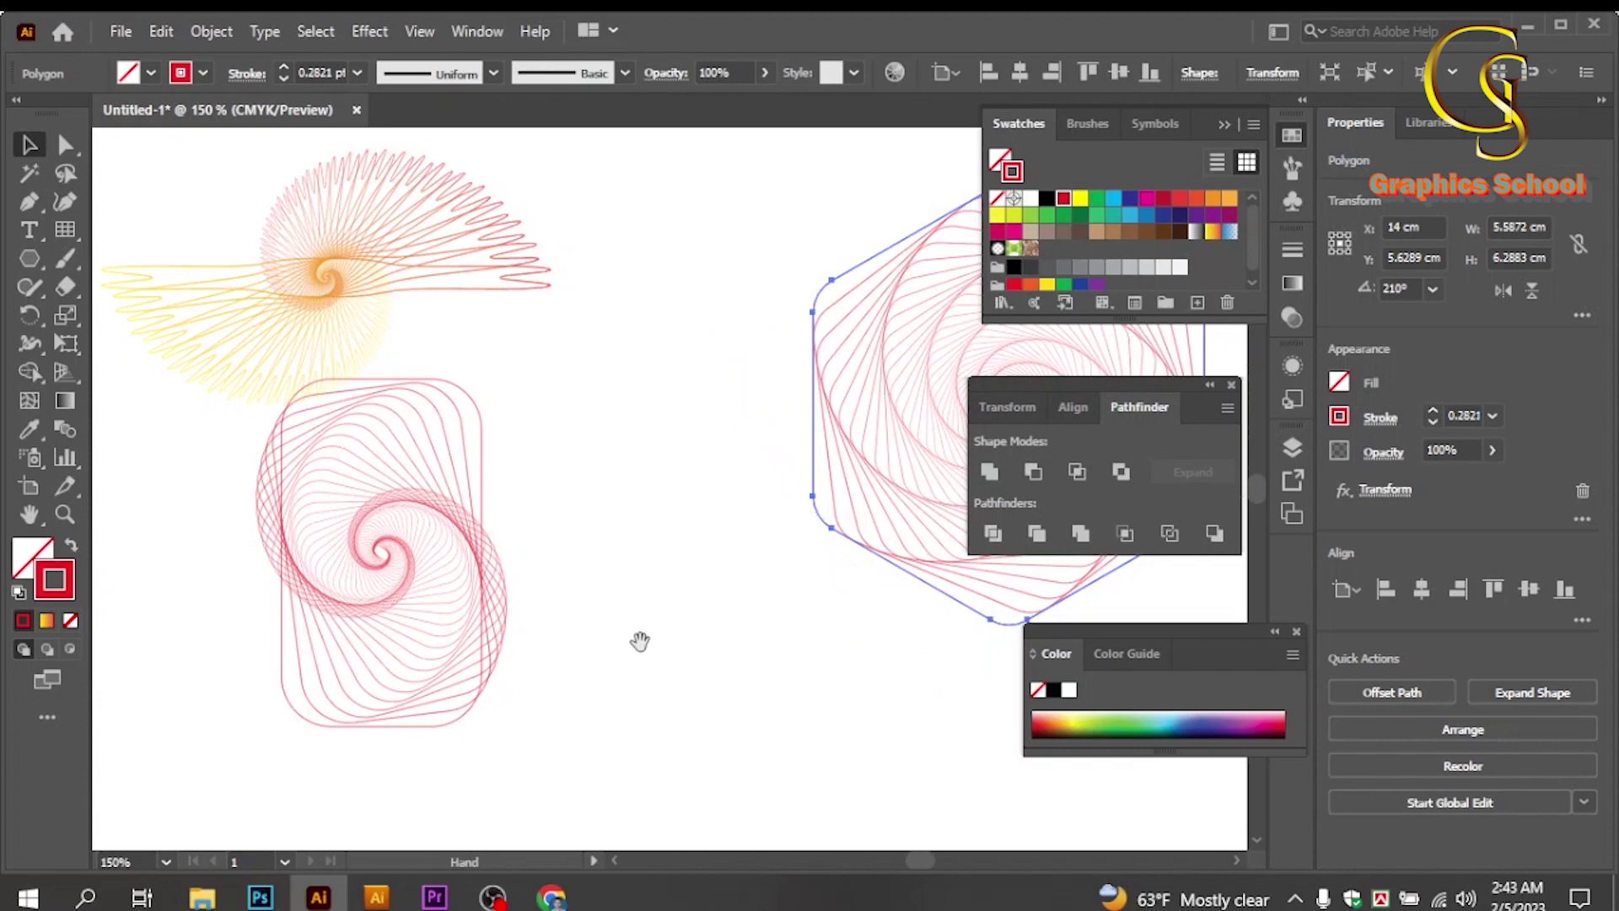
{"action": "left_click", "coordinate": [618, 565], "text": "alt"}
{"action": "left_click_drag", "start_coordinate": [755, 438], "coordinate": [633, 542]}
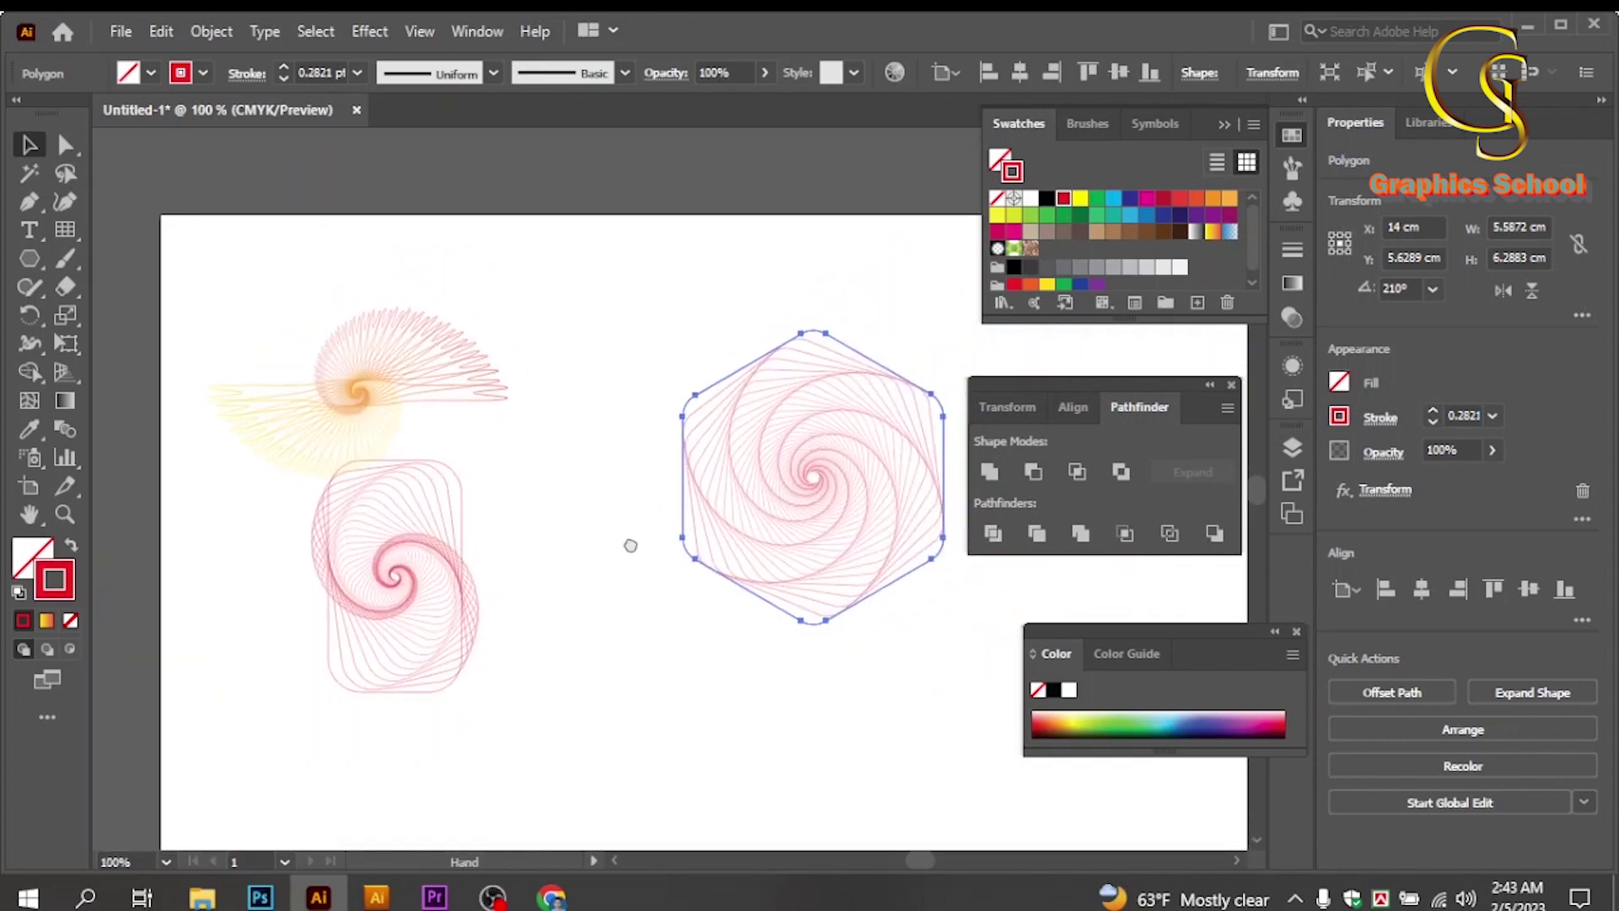
{"action": "key", "text": "v"}
{"action": "left_click_drag", "start_coordinate": [297, 332], "coordinate": [855, 660]}
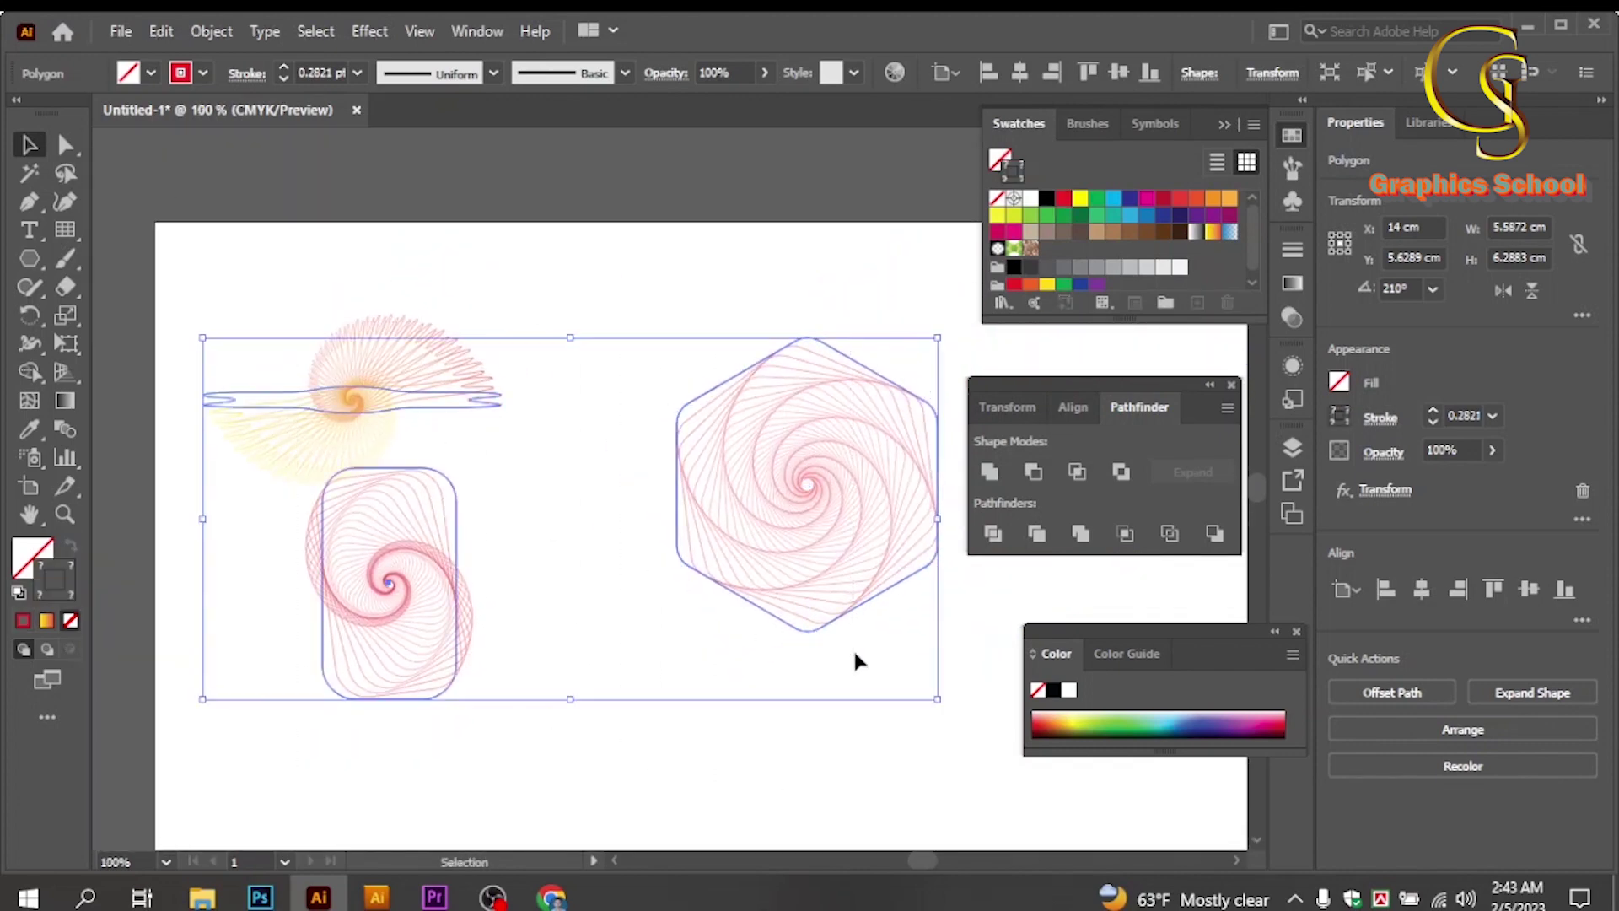
{"action": "key", "text": "Delete"}
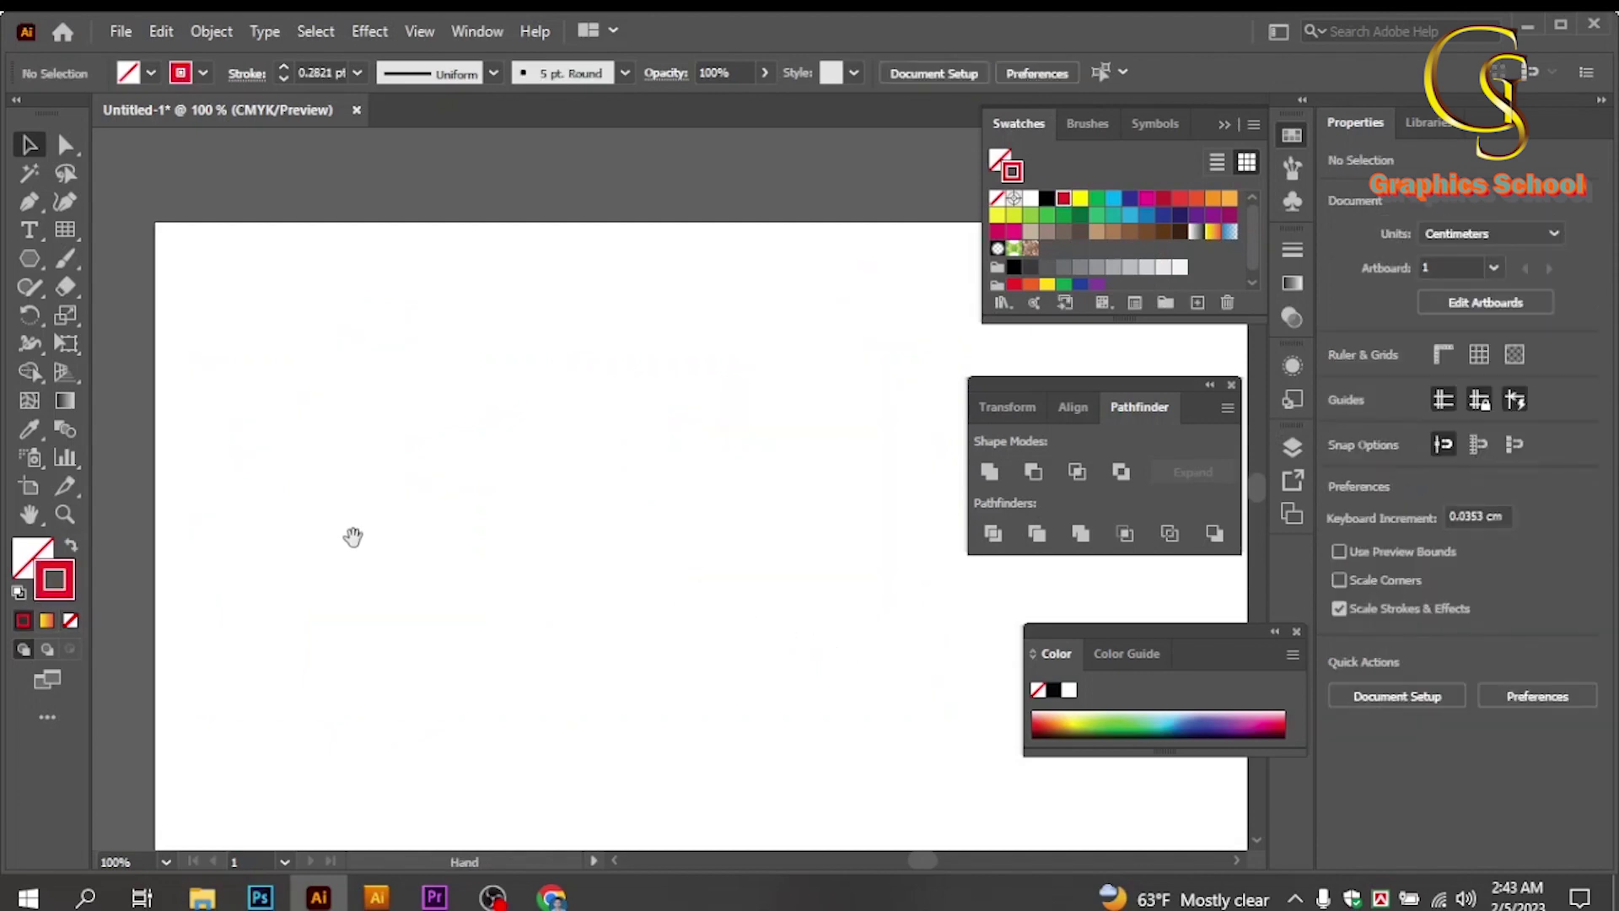
Draw an upright rectangle about 4.3 cm wide and 8.4 cm high in the middle of the artboard.
{"action": "key", "text": "ctrl+equal"}
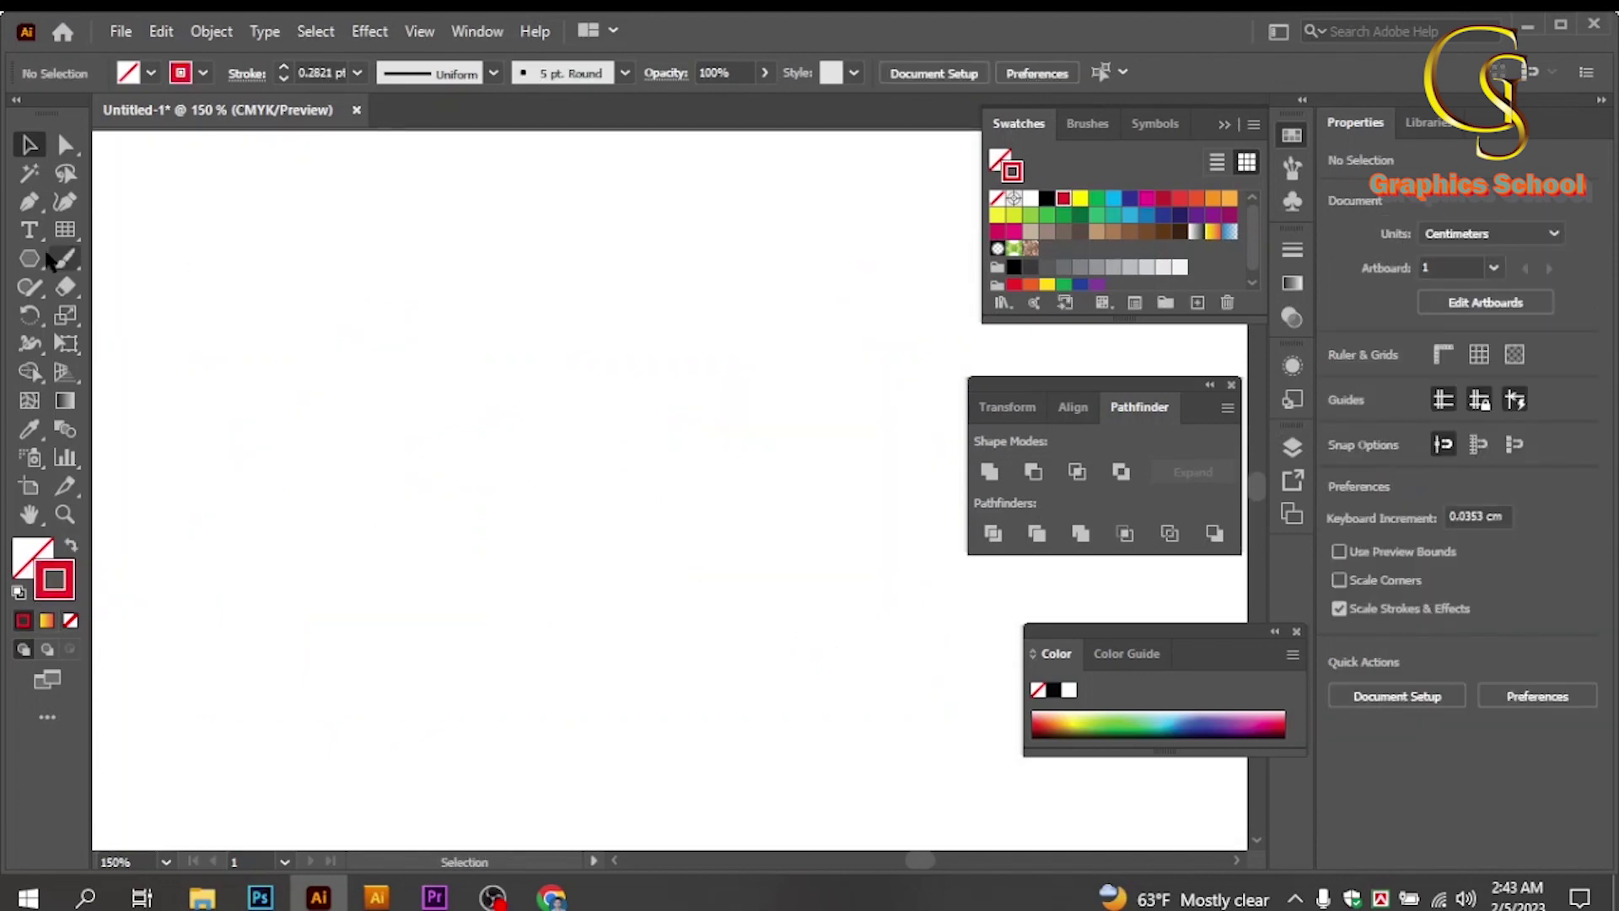
{"action": "left_click", "coordinate": [30, 266]}
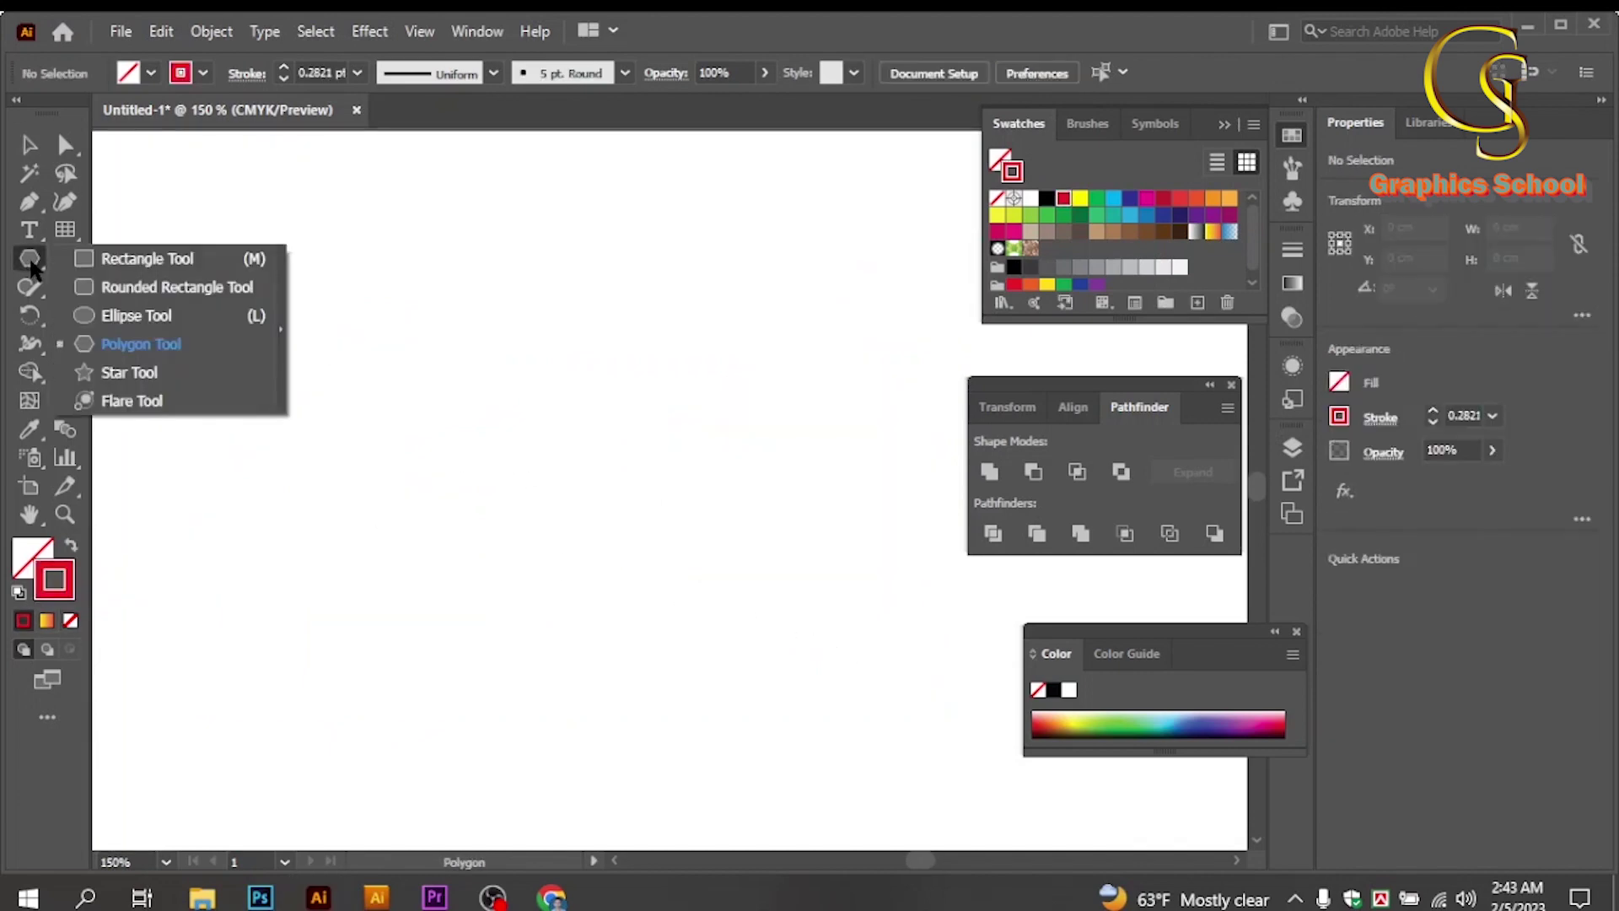
{"action": "left_click", "coordinate": [114, 260]}
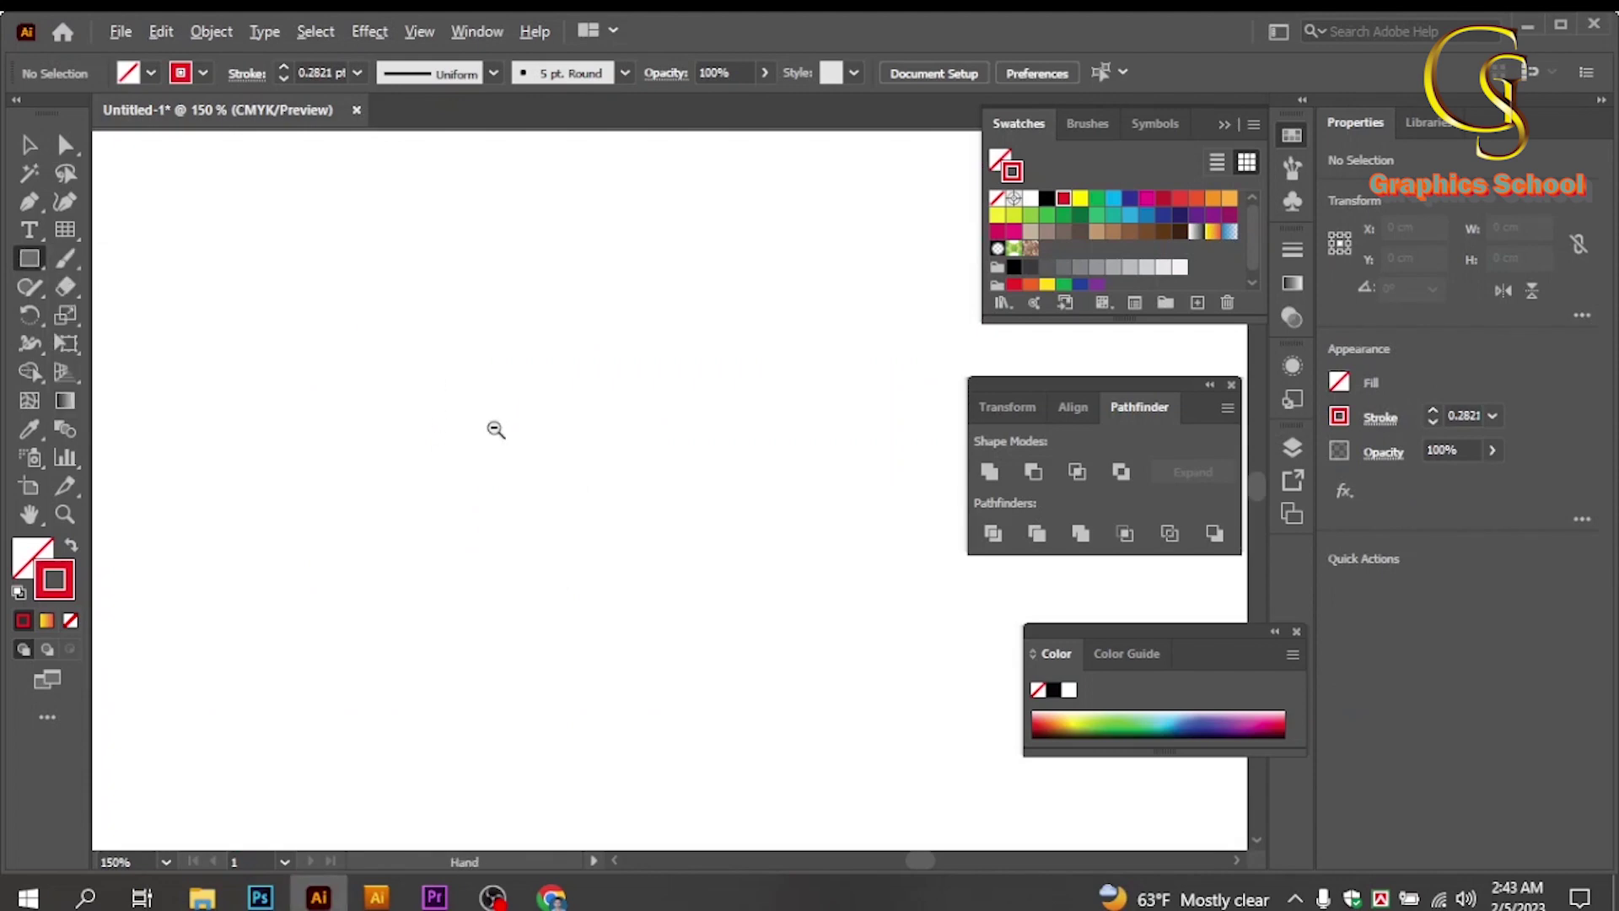
{"action": "key", "text": "ctrl+minus"}
{"action": "left_click_drag", "start_coordinate": [777, 452], "coordinate": [698, 656]}
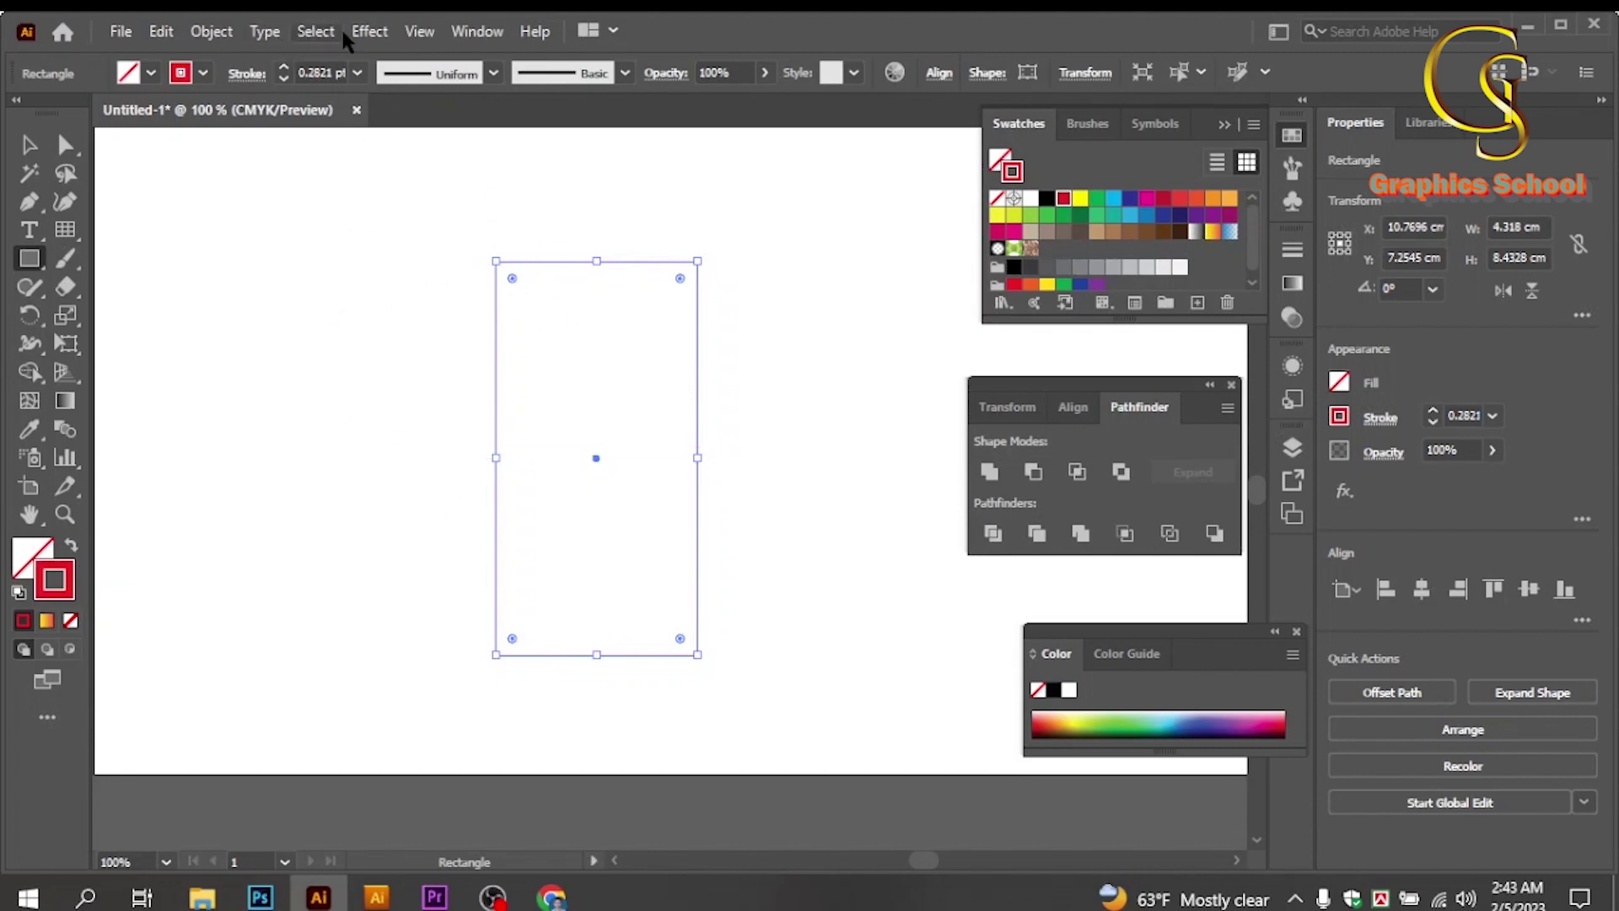
Start a Distort & Transform Transform effect on the rectangle and set its horizontal and vertical scale to 95%.
{"action": "left_click", "coordinate": [364, 34]}
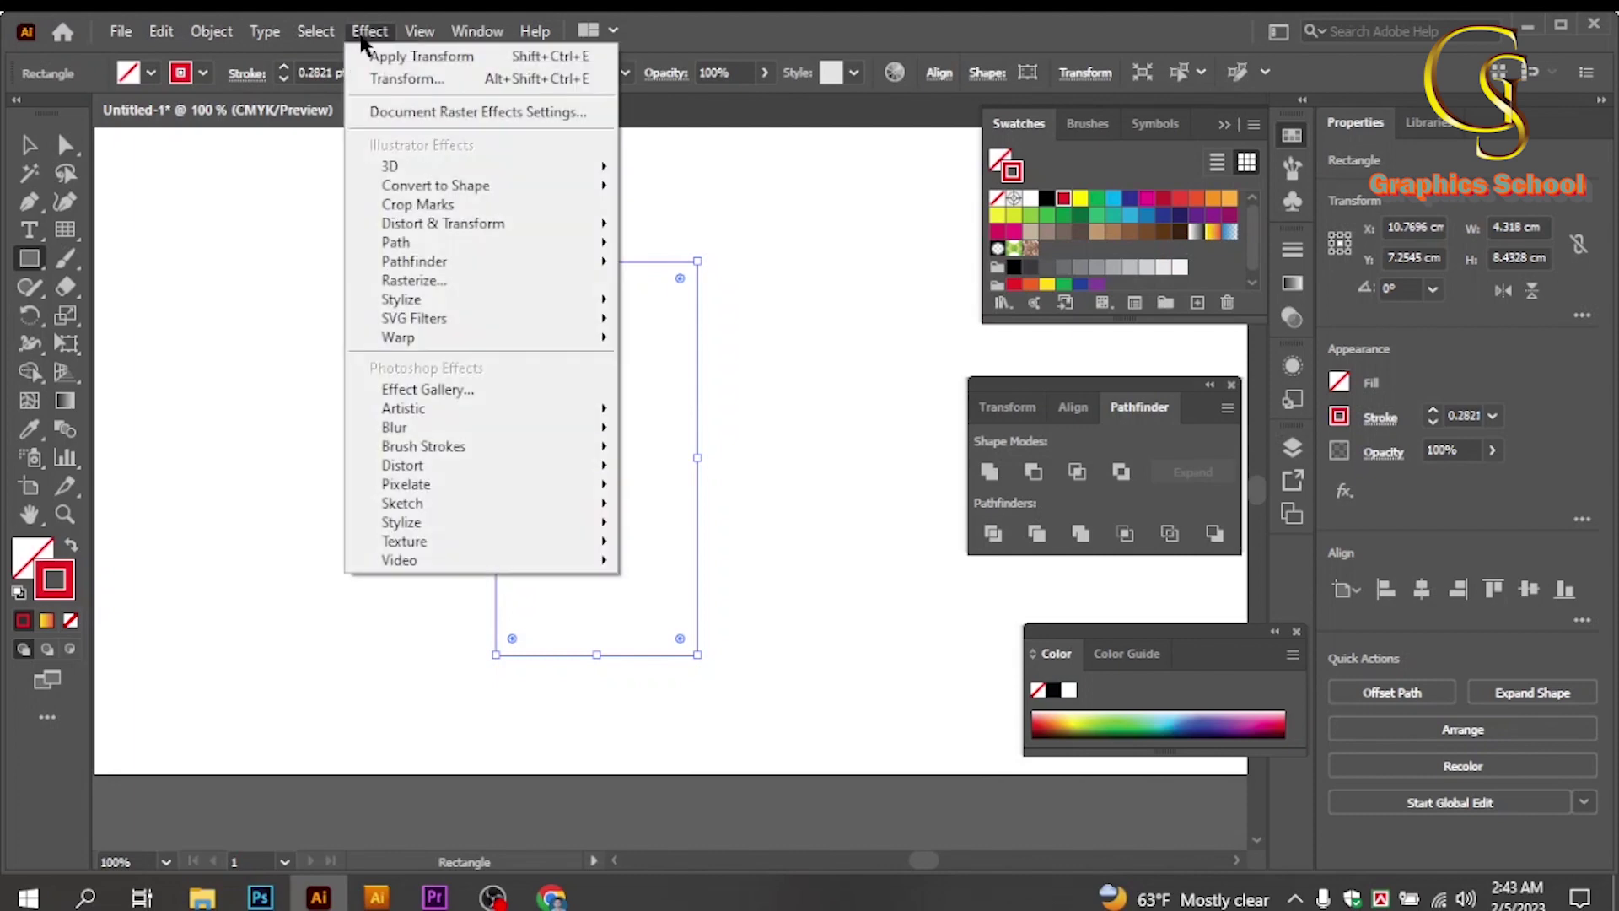
{"action": "mouse_move", "coordinate": [465, 236]}
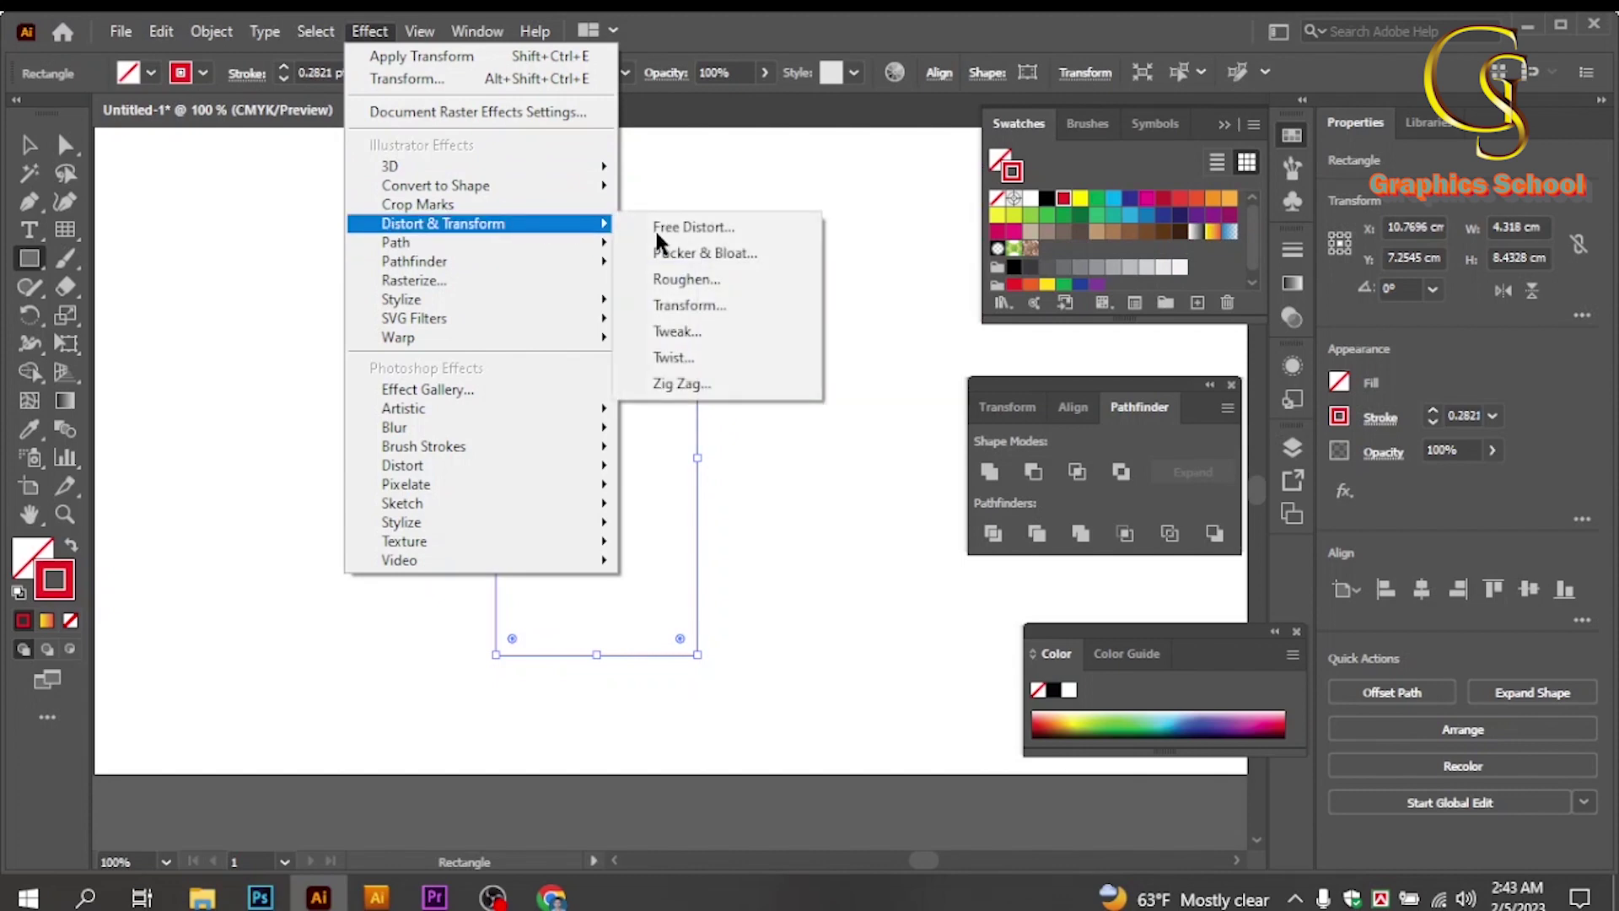
{"action": "left_click", "coordinate": [730, 308]}
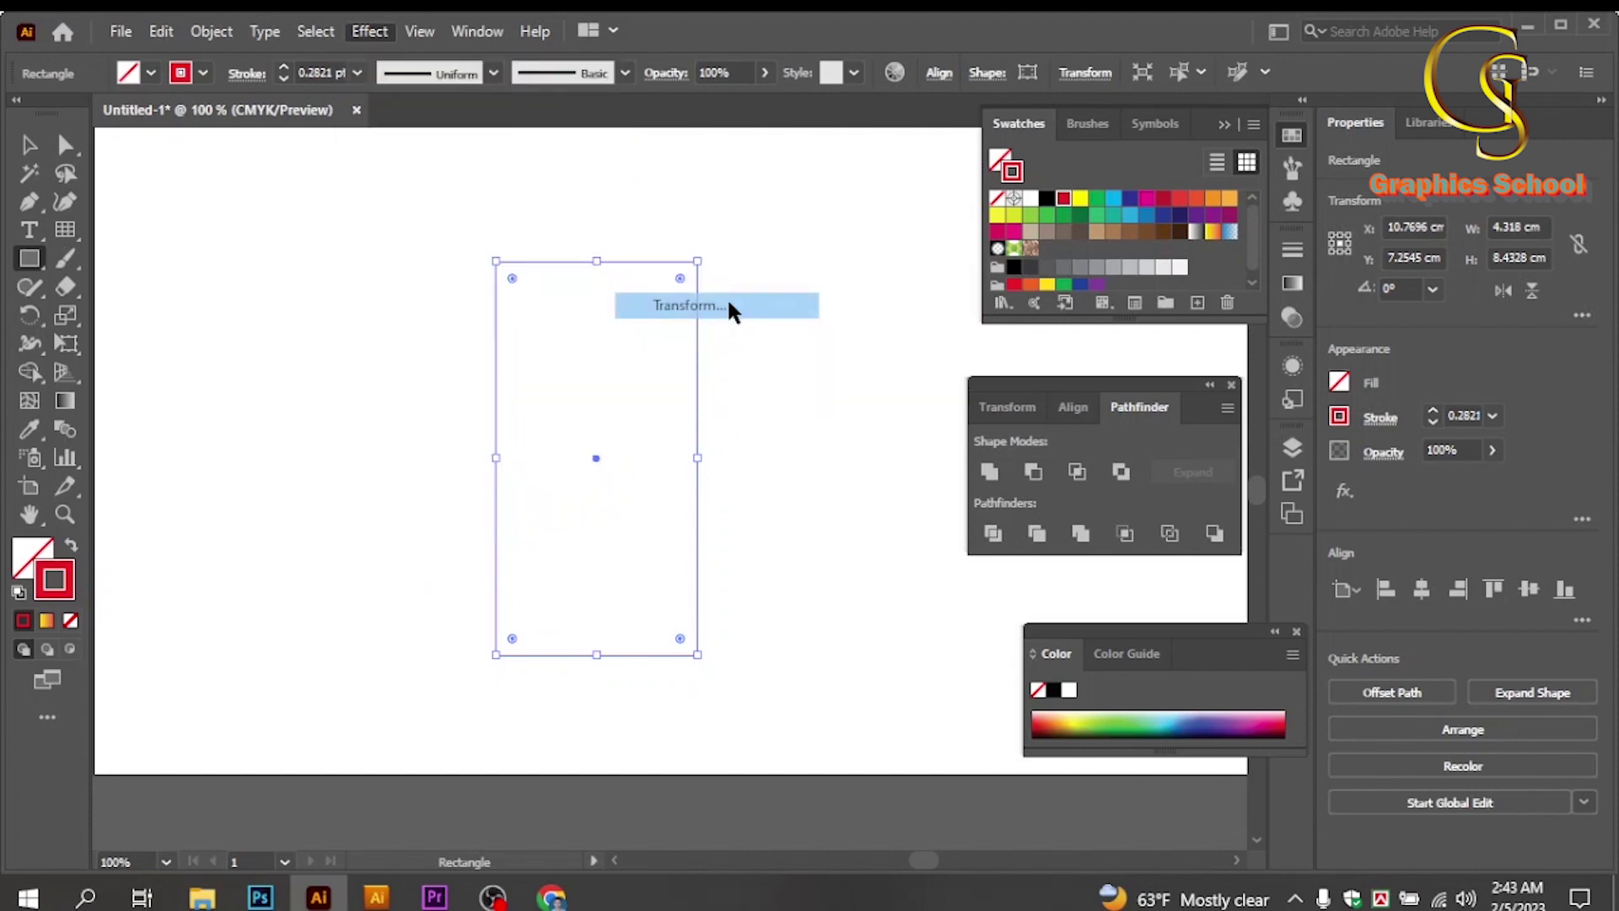
{"action": "left_click_drag", "start_coordinate": [1272, 240], "coordinate": [1228, 150]}
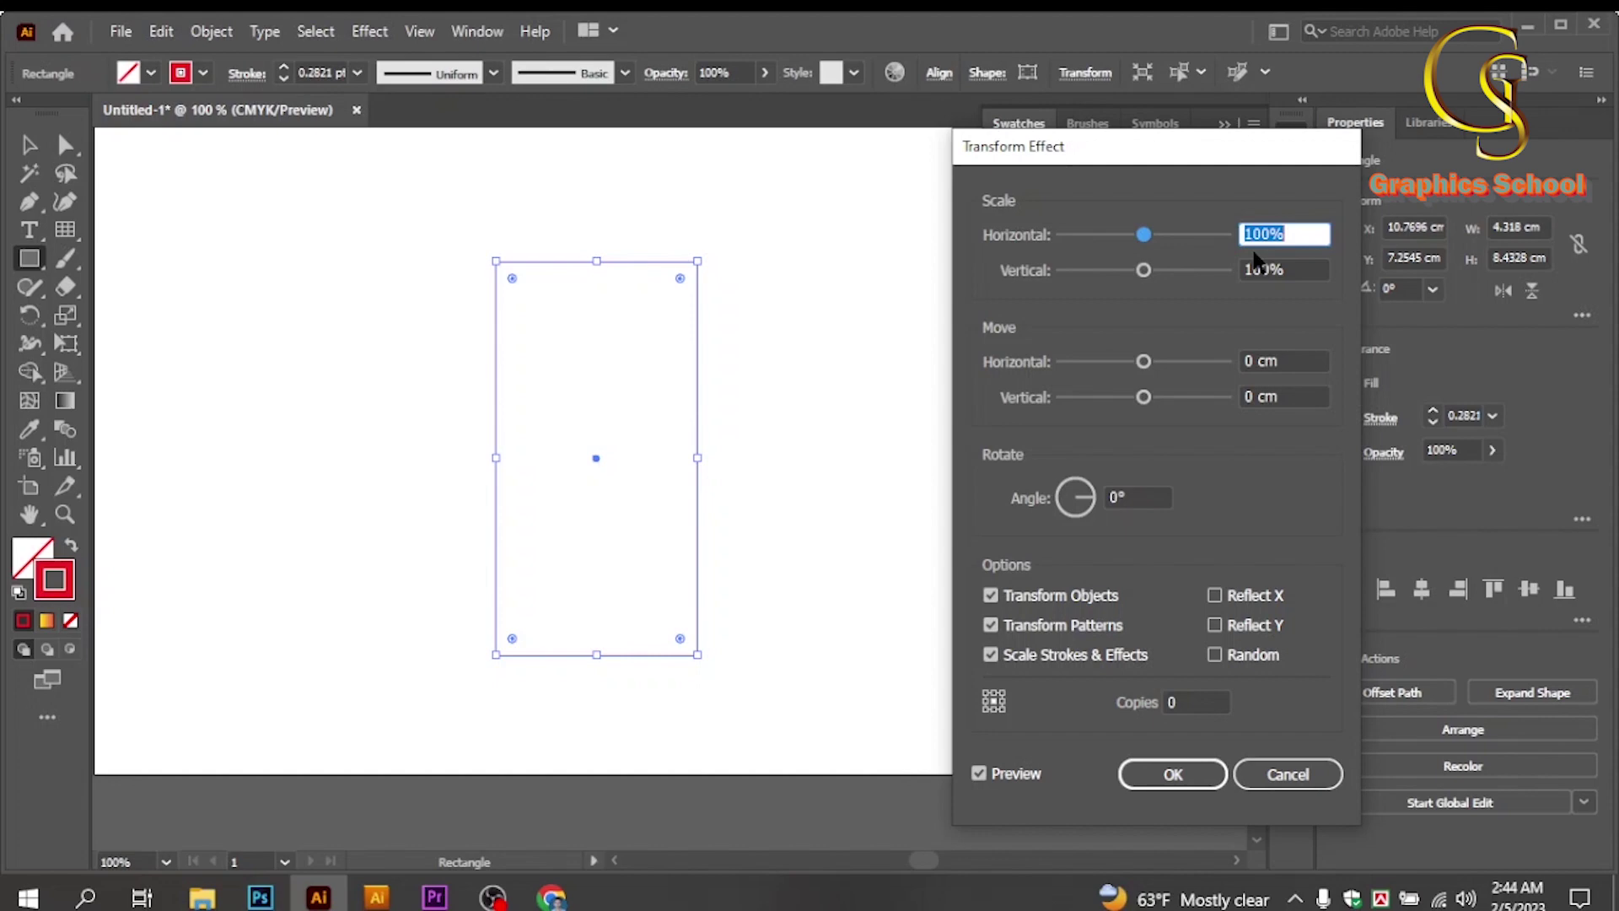
{"action": "type", "text": "95"}
{"action": "key", "text": "Tab"}
{"action": "type", "text": "95"}
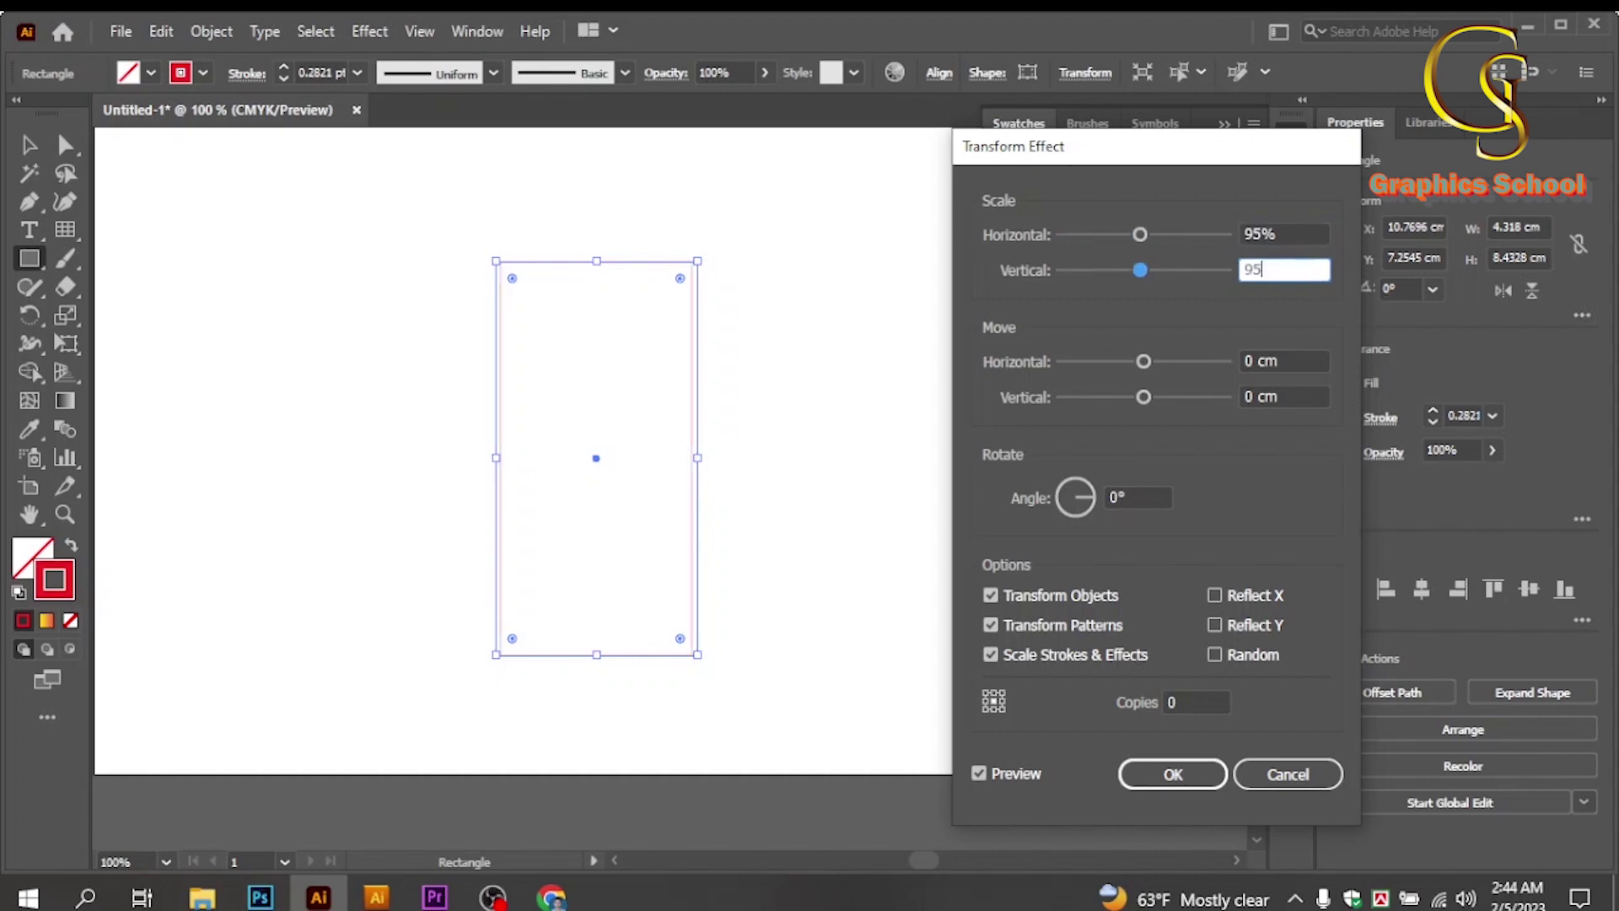
Set the effect's rotation angle to 7° with 60 copies, apply it, and deselect the rectangle.
{"action": "left_click", "coordinate": [1157, 494]}
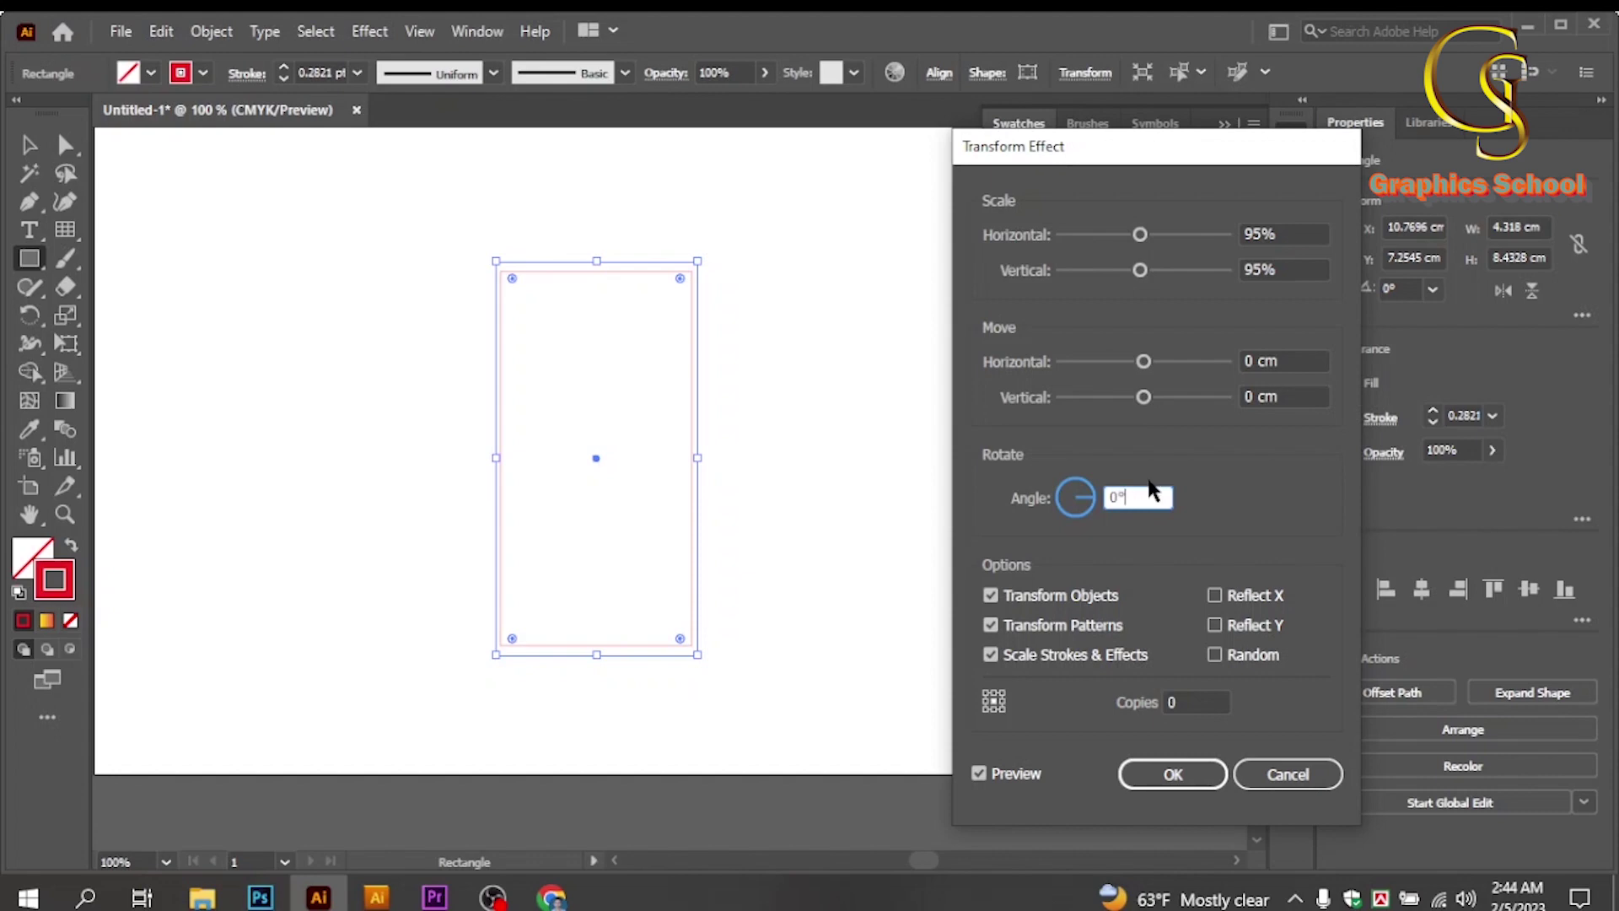
{"action": "left_click_drag", "start_coordinate": [1123, 503], "coordinate": [1104, 510]}
{"action": "type", "text": "7"}
{"action": "left_click", "coordinate": [1154, 722]}
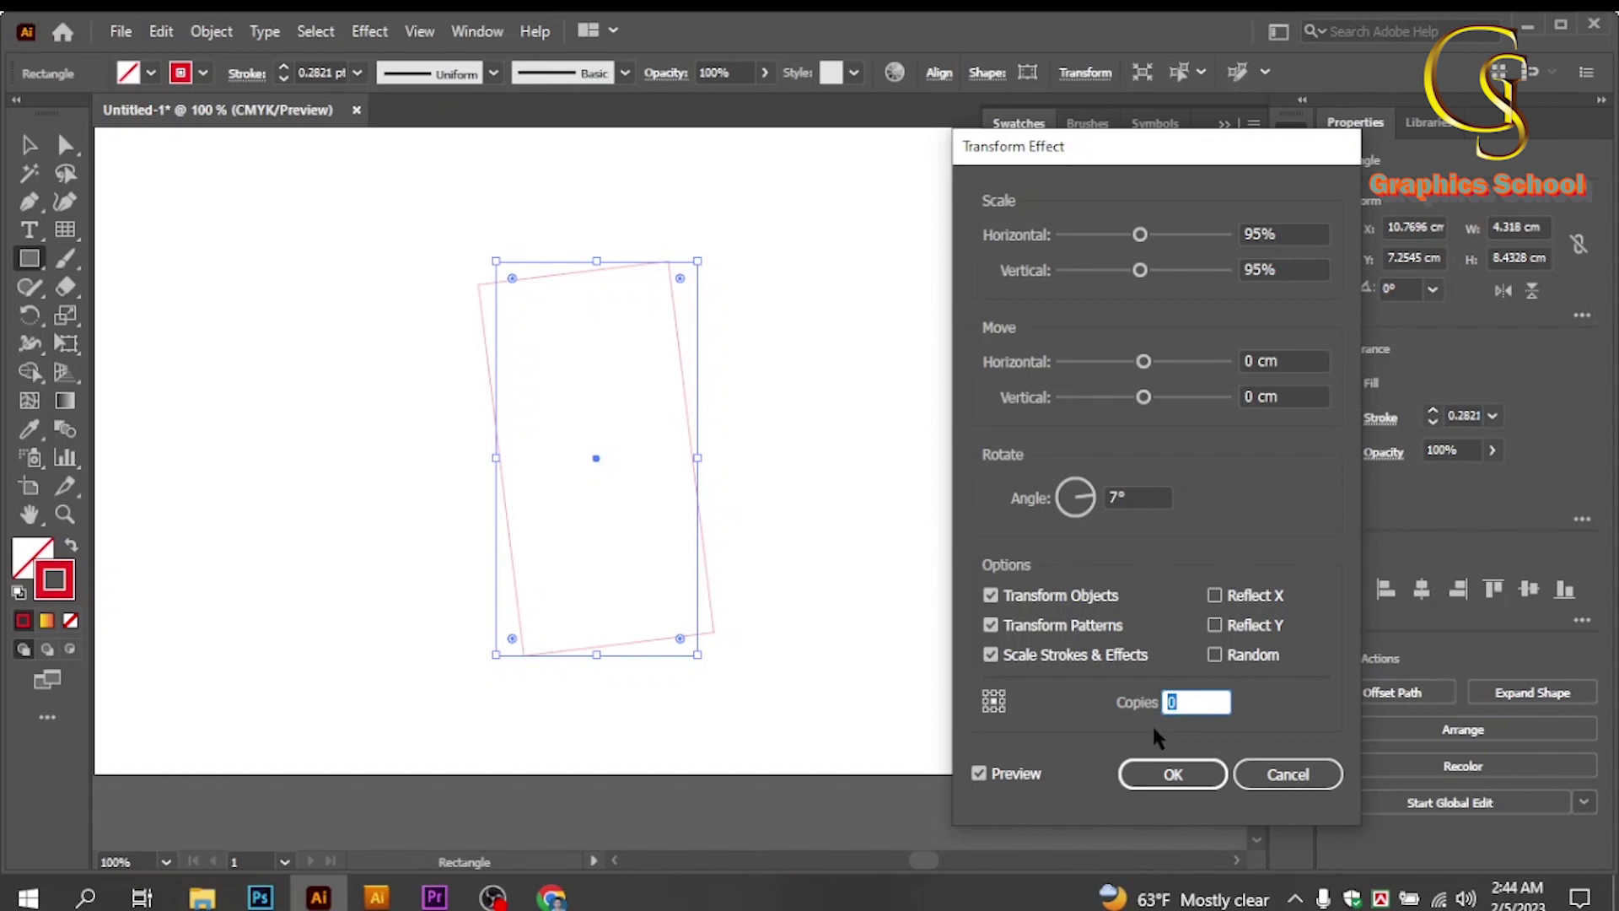
{"action": "type", "text": "60"}
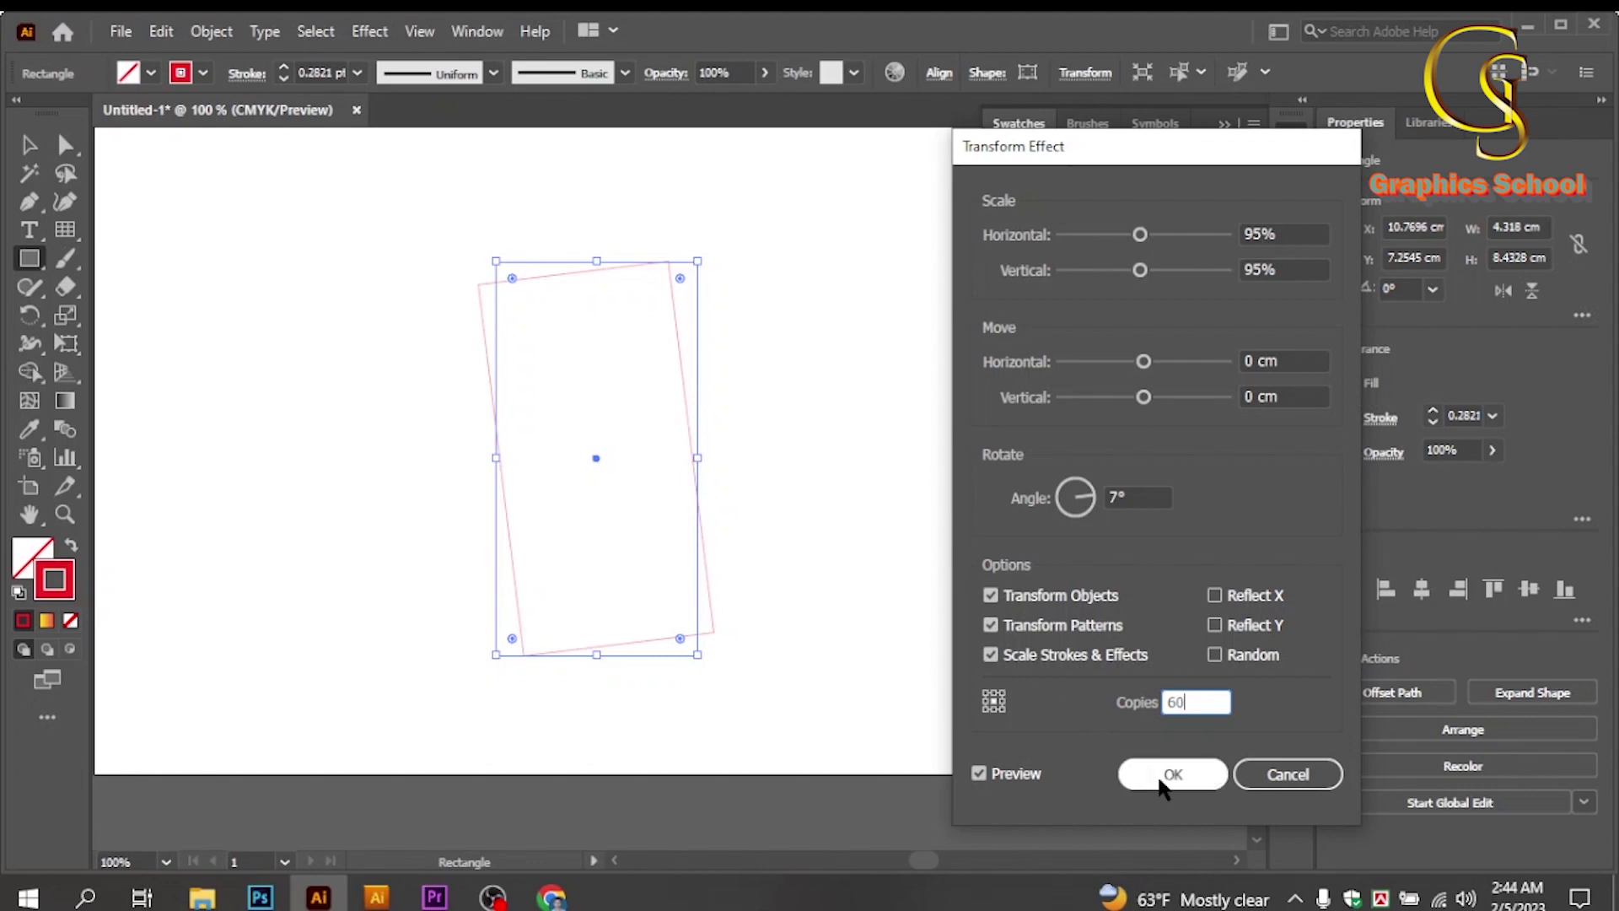
{"action": "left_click", "coordinate": [1162, 784]}
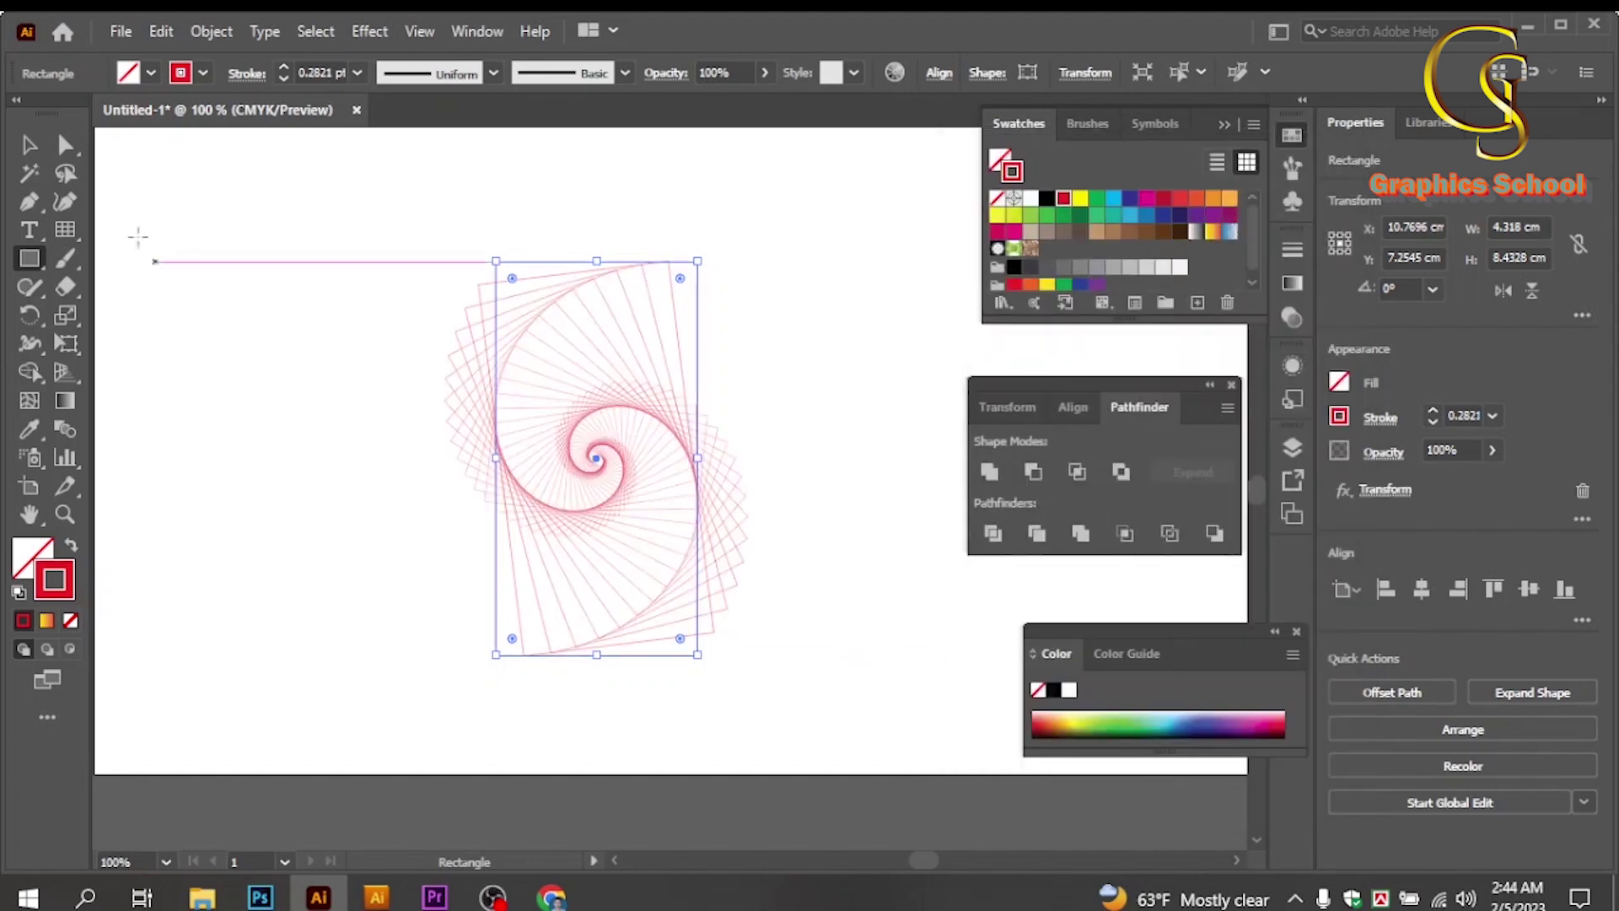
{"action": "left_click", "coordinate": [28, 144]}
{"action": "left_click", "coordinate": [809, 597]}
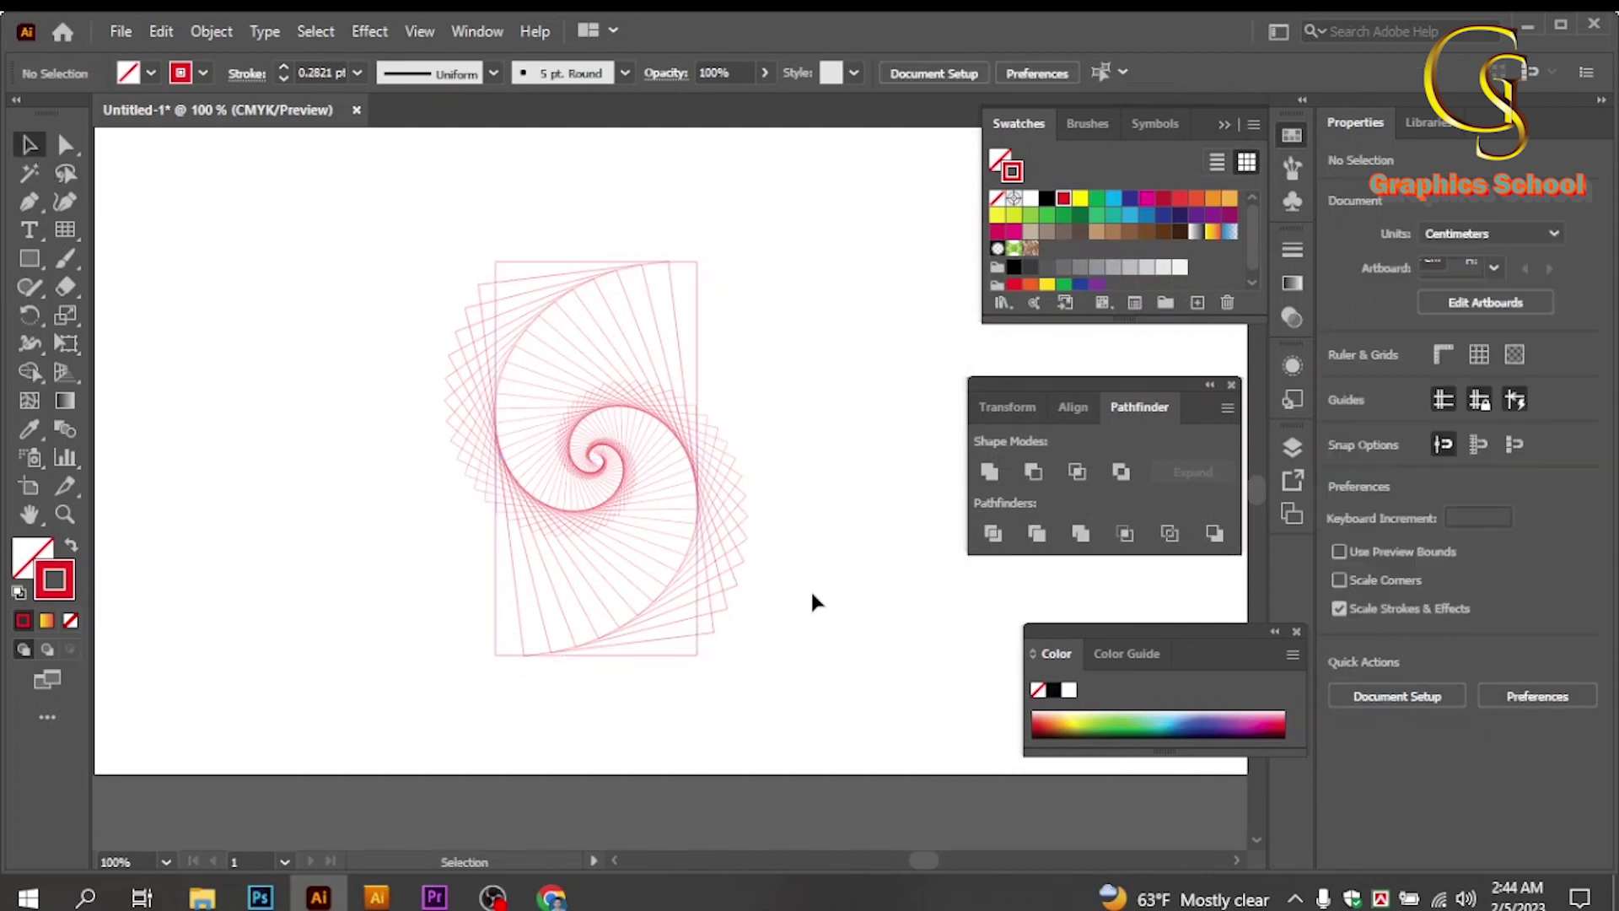
Round all four corners of the spiral's base rectangle slightly, then deselect it.
{"action": "scroll", "coordinate": [686, 534], "scroll_direction": "up", "scroll_amount": 2}
{"action": "left_click_drag", "start_coordinate": [687, 535], "coordinate": [671, 596]}
{"action": "left_click", "coordinate": [677, 527], "text": "ctrl+alt"}
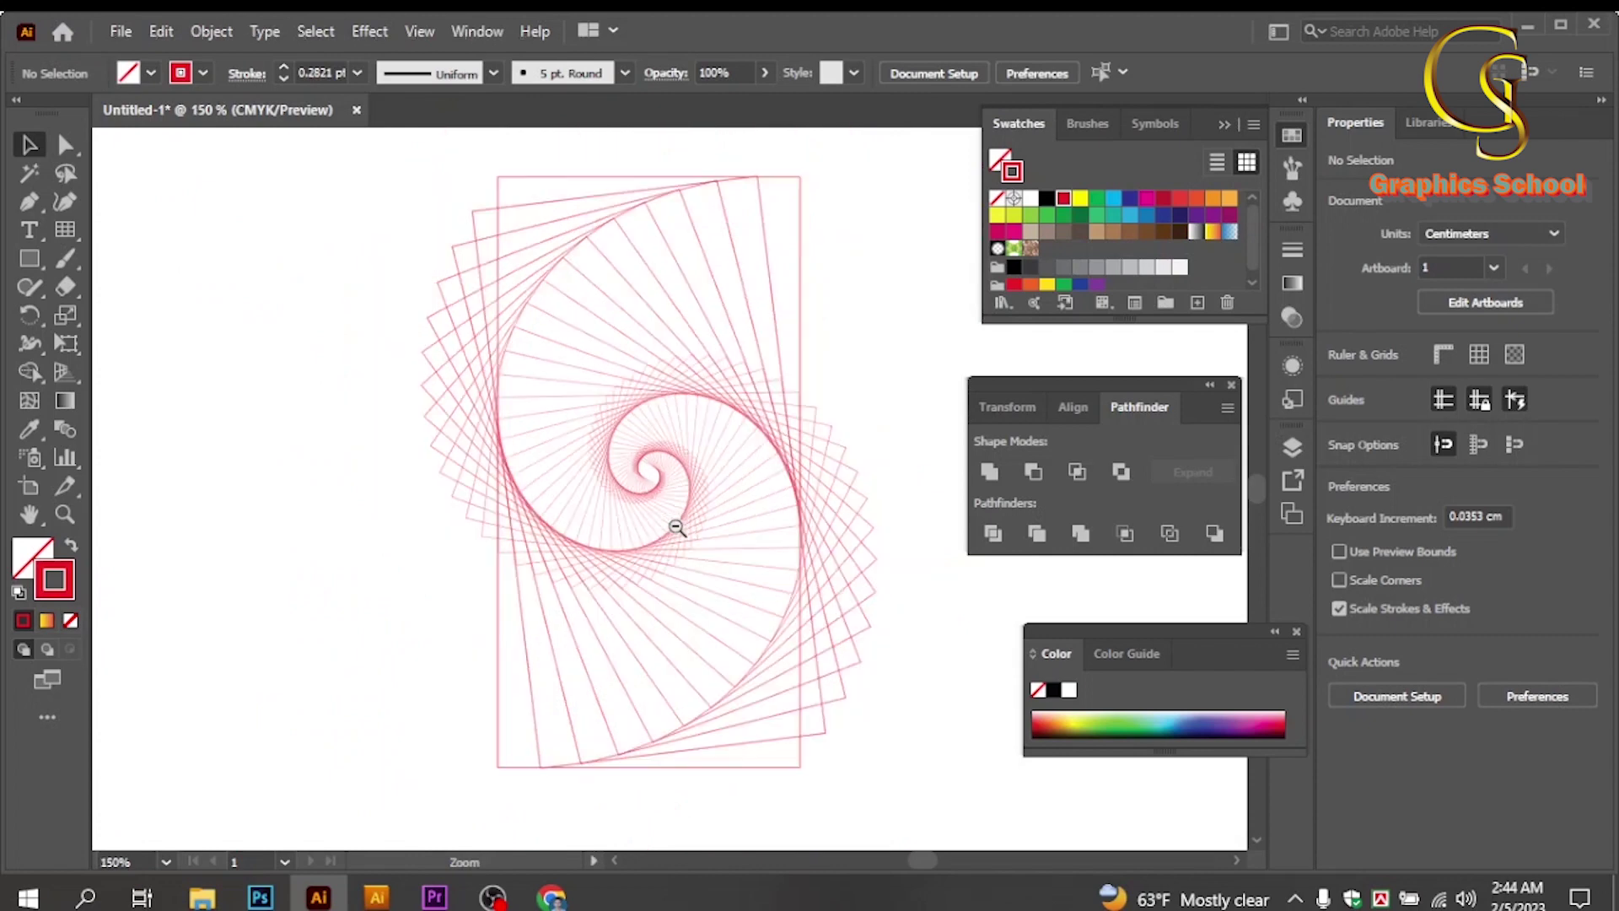
{"action": "key", "text": "space"}
{"action": "left_click_drag", "start_coordinate": [738, 645], "coordinate": [723, 671]}
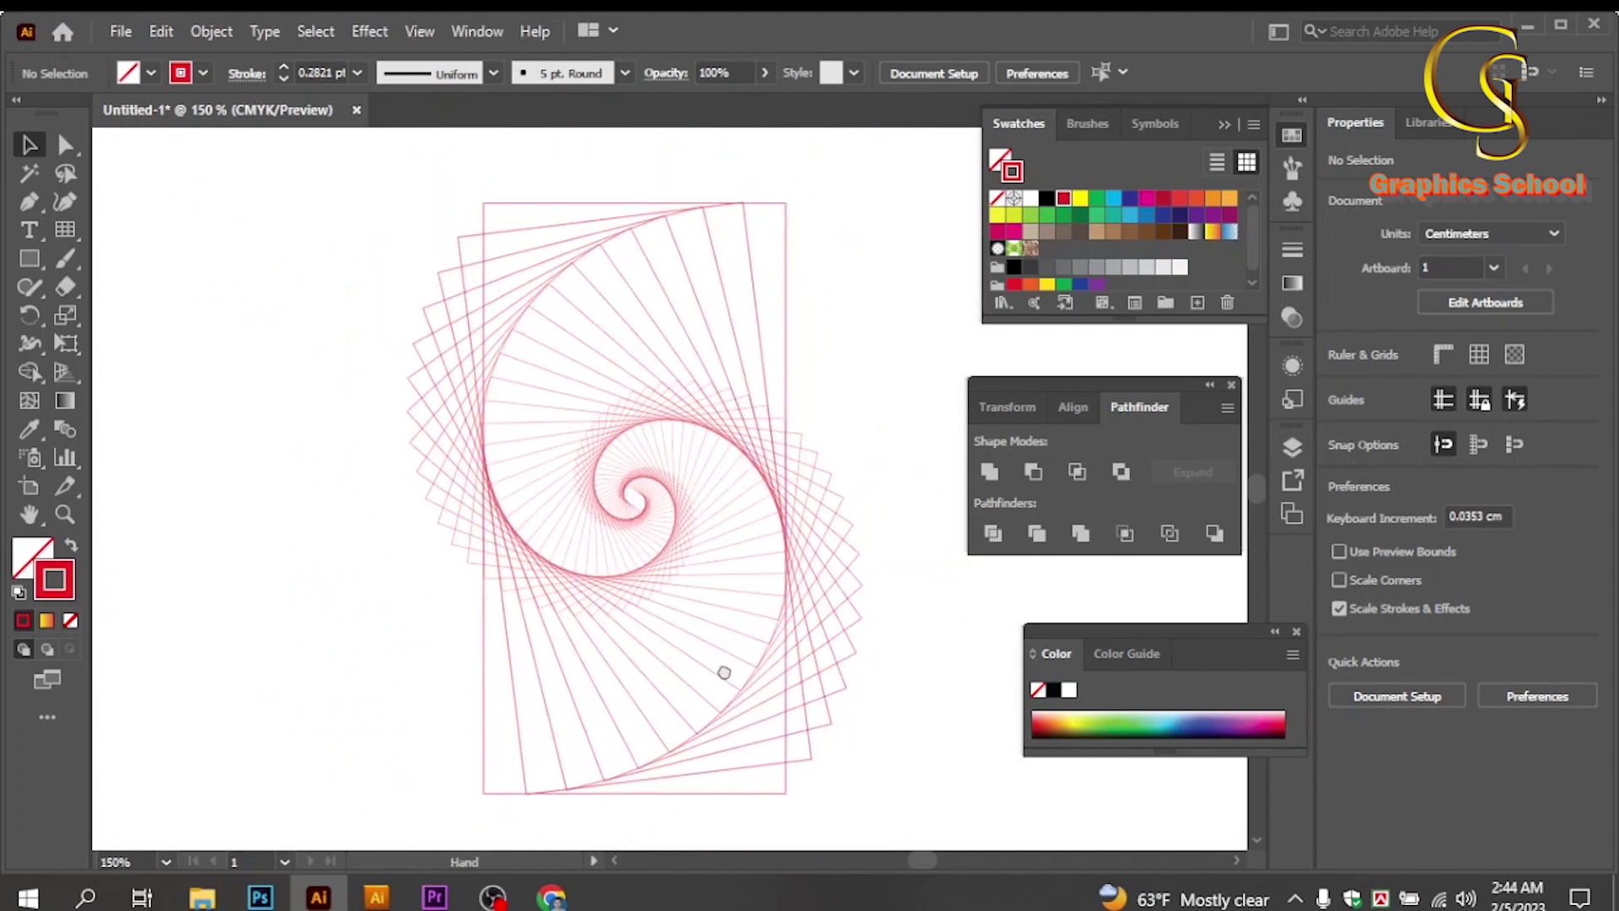
{"action": "left_click", "coordinate": [655, 201]}
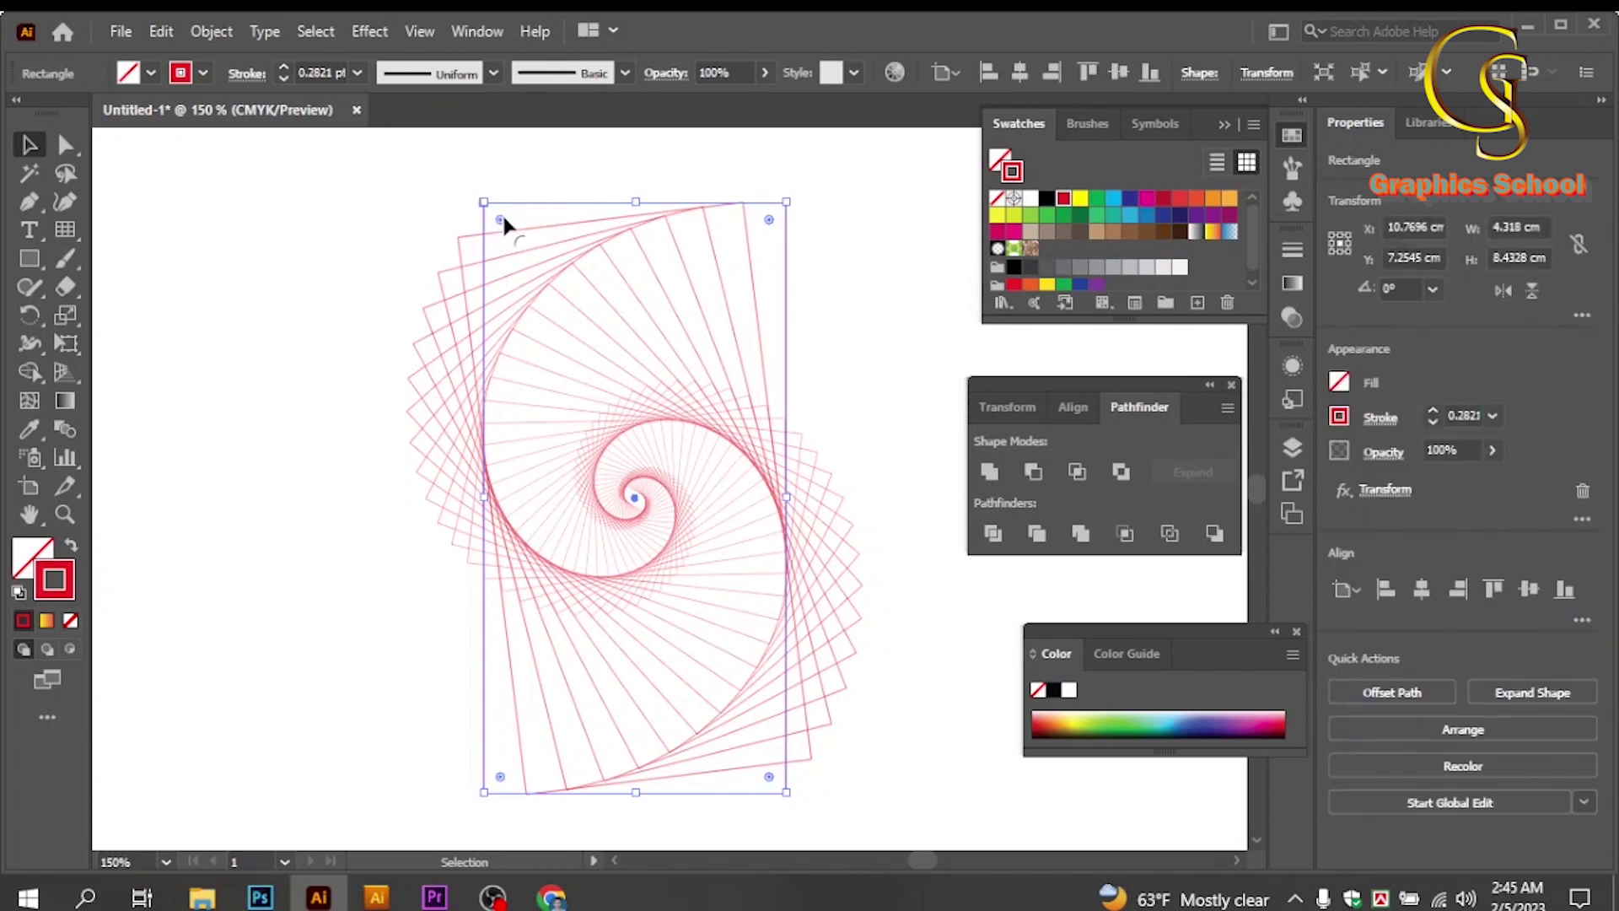
{"action": "left_click_drag", "start_coordinate": [500, 219], "coordinate": [528, 256]}
{"action": "left_click", "coordinate": [863, 384]}
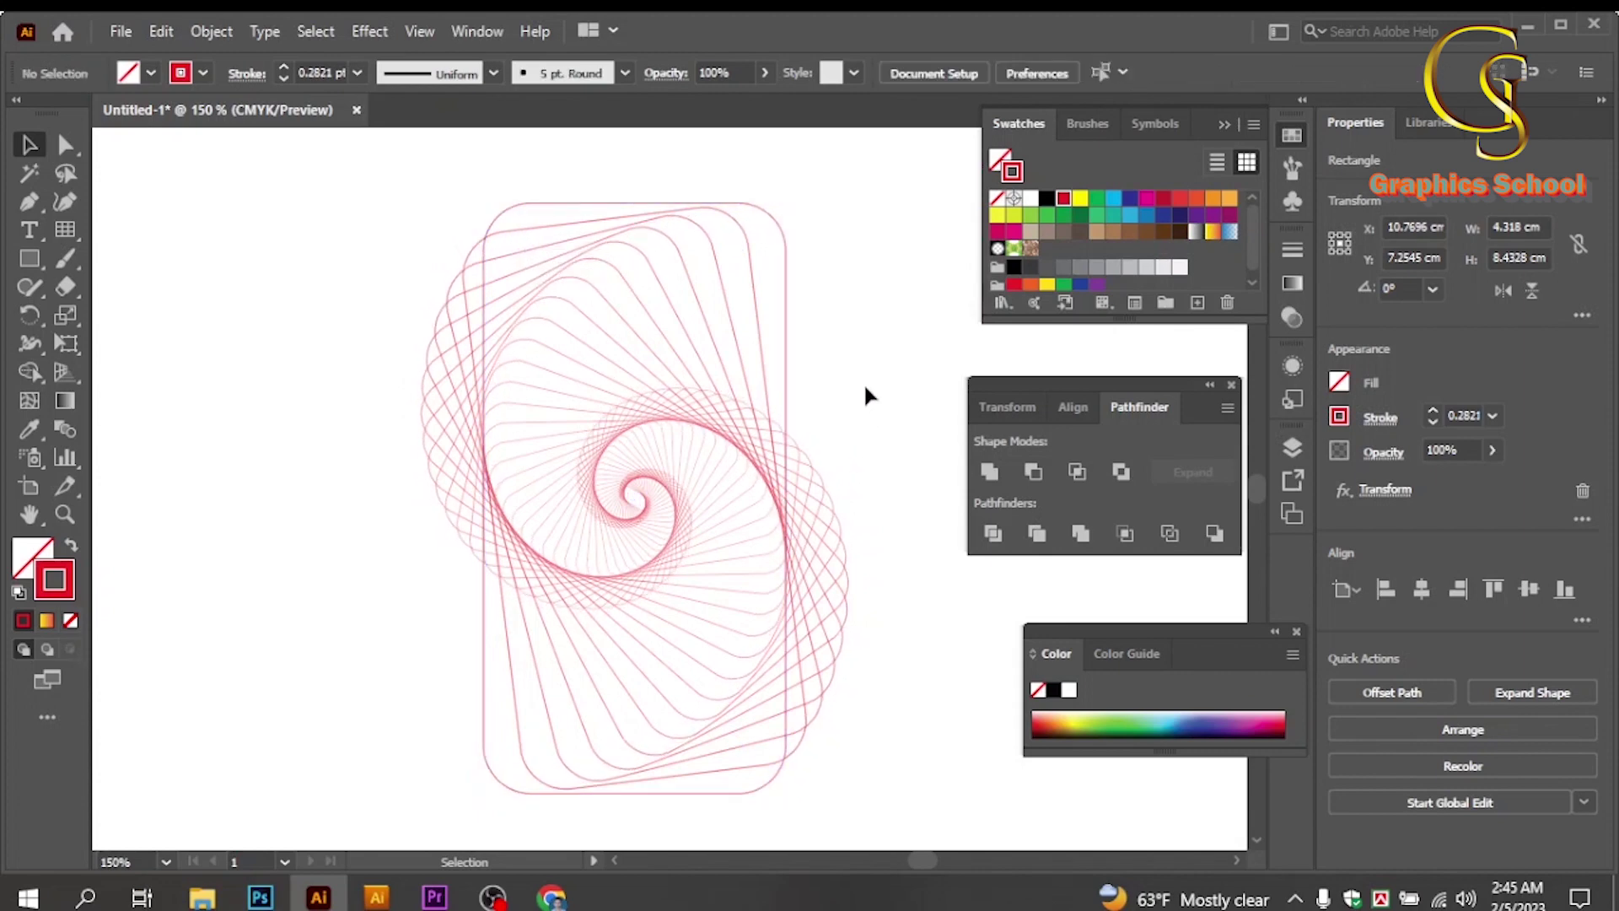
Scale the rounded rectangle spiral down to about 2.4 by 4.6 cm and move it to the artboard's upper-left corner.
{"action": "left_click", "coordinate": [666, 520], "text": "ctrl+alt"}
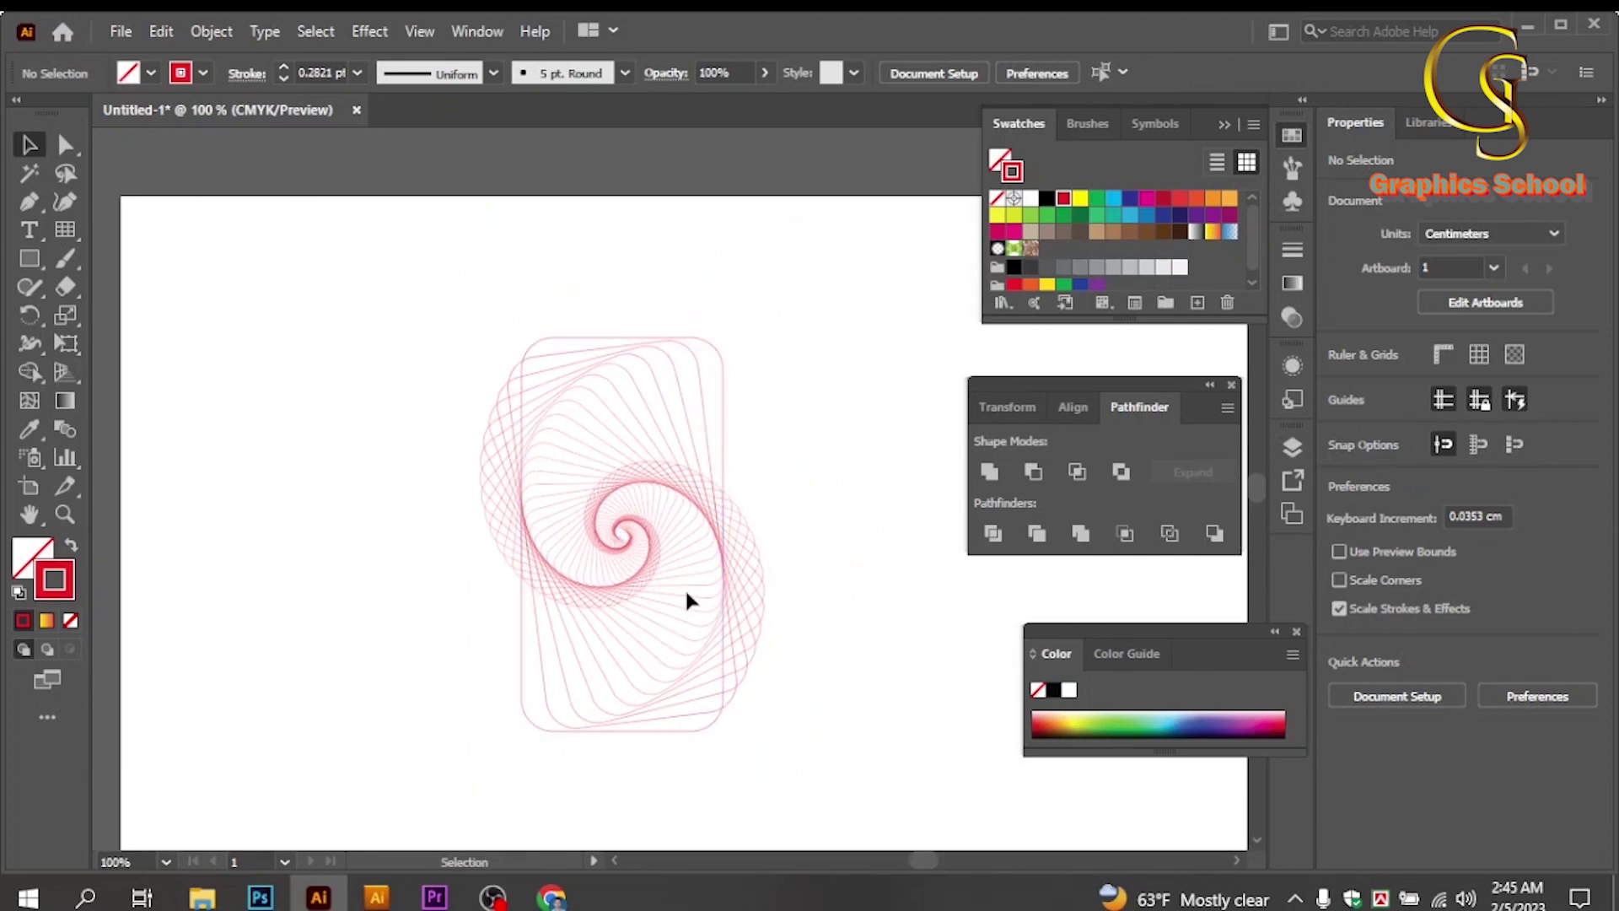
{"action": "left_click", "coordinate": [721, 704]}
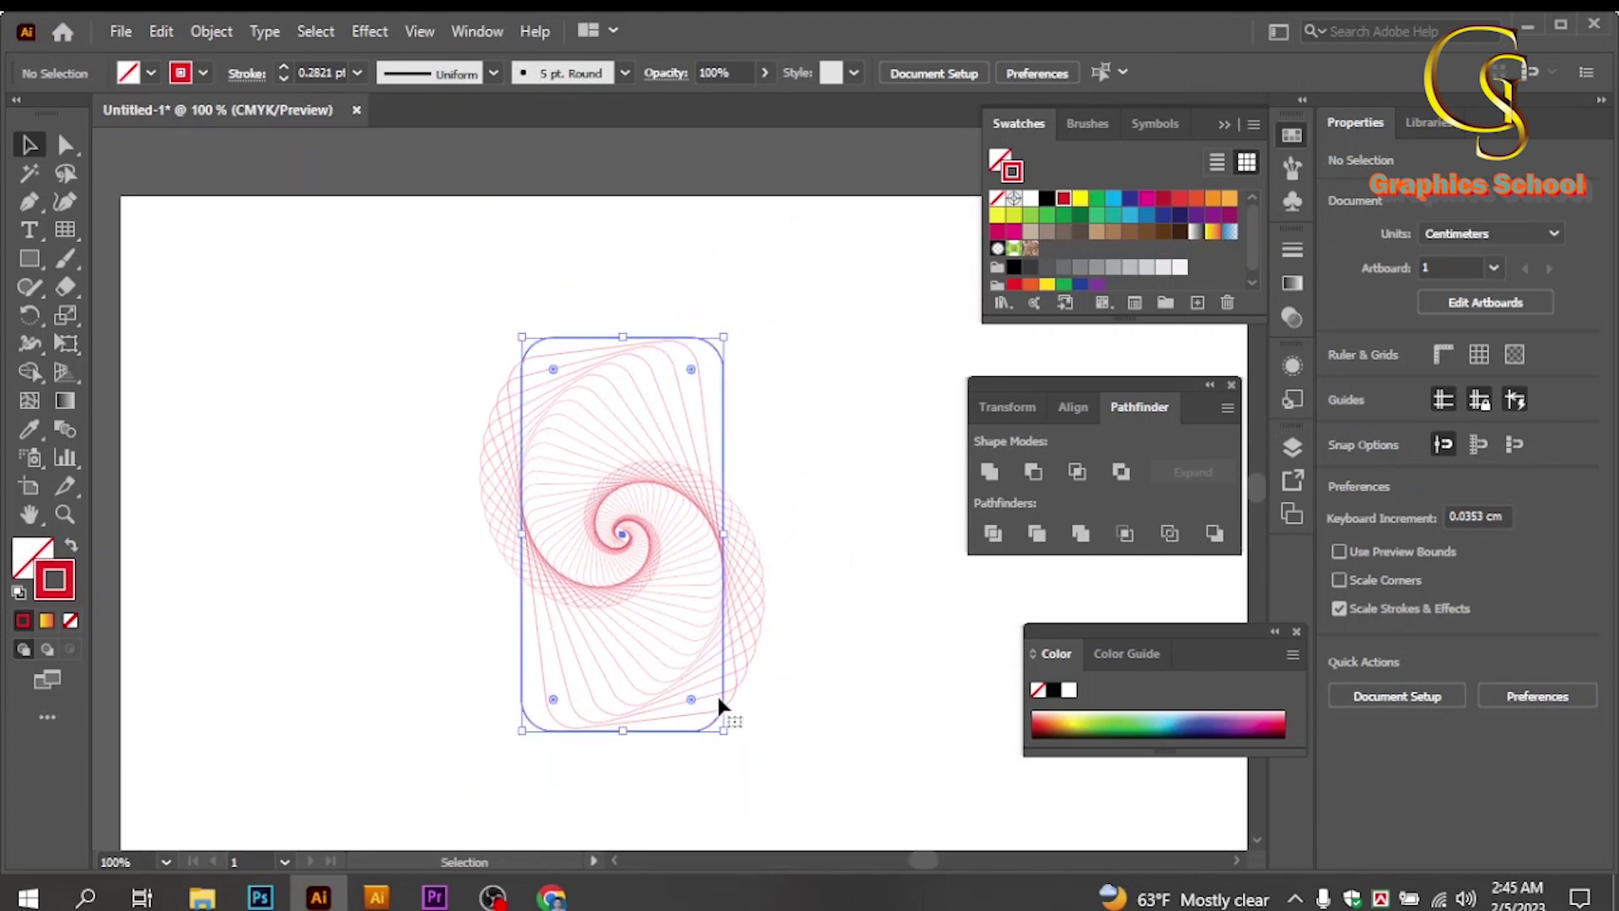
{"action": "left_click_drag", "start_coordinate": [724, 732], "coordinate": [634, 558]}
{"action": "left_click_drag", "start_coordinate": [606, 393], "coordinate": [312, 283]}
Draw a slightly tilted hexagon about 7.5 by 8.6 cm beside the rectangle spiral with the Polygon tool.
{"action": "left_click", "coordinate": [30, 259]}
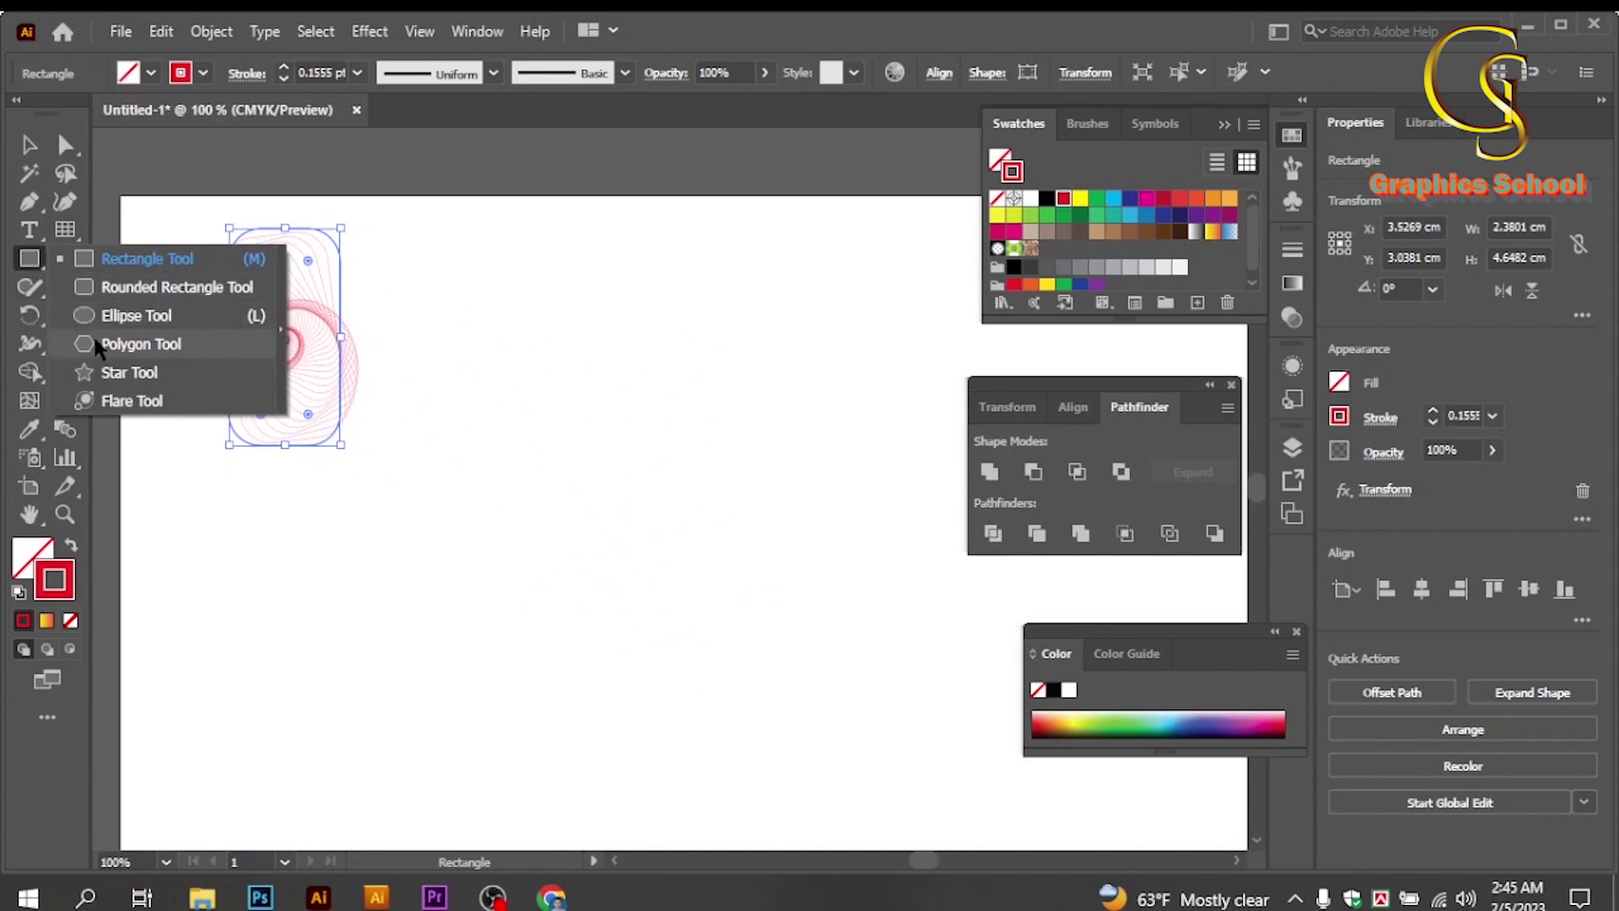
{"action": "left_click", "coordinate": [99, 344]}
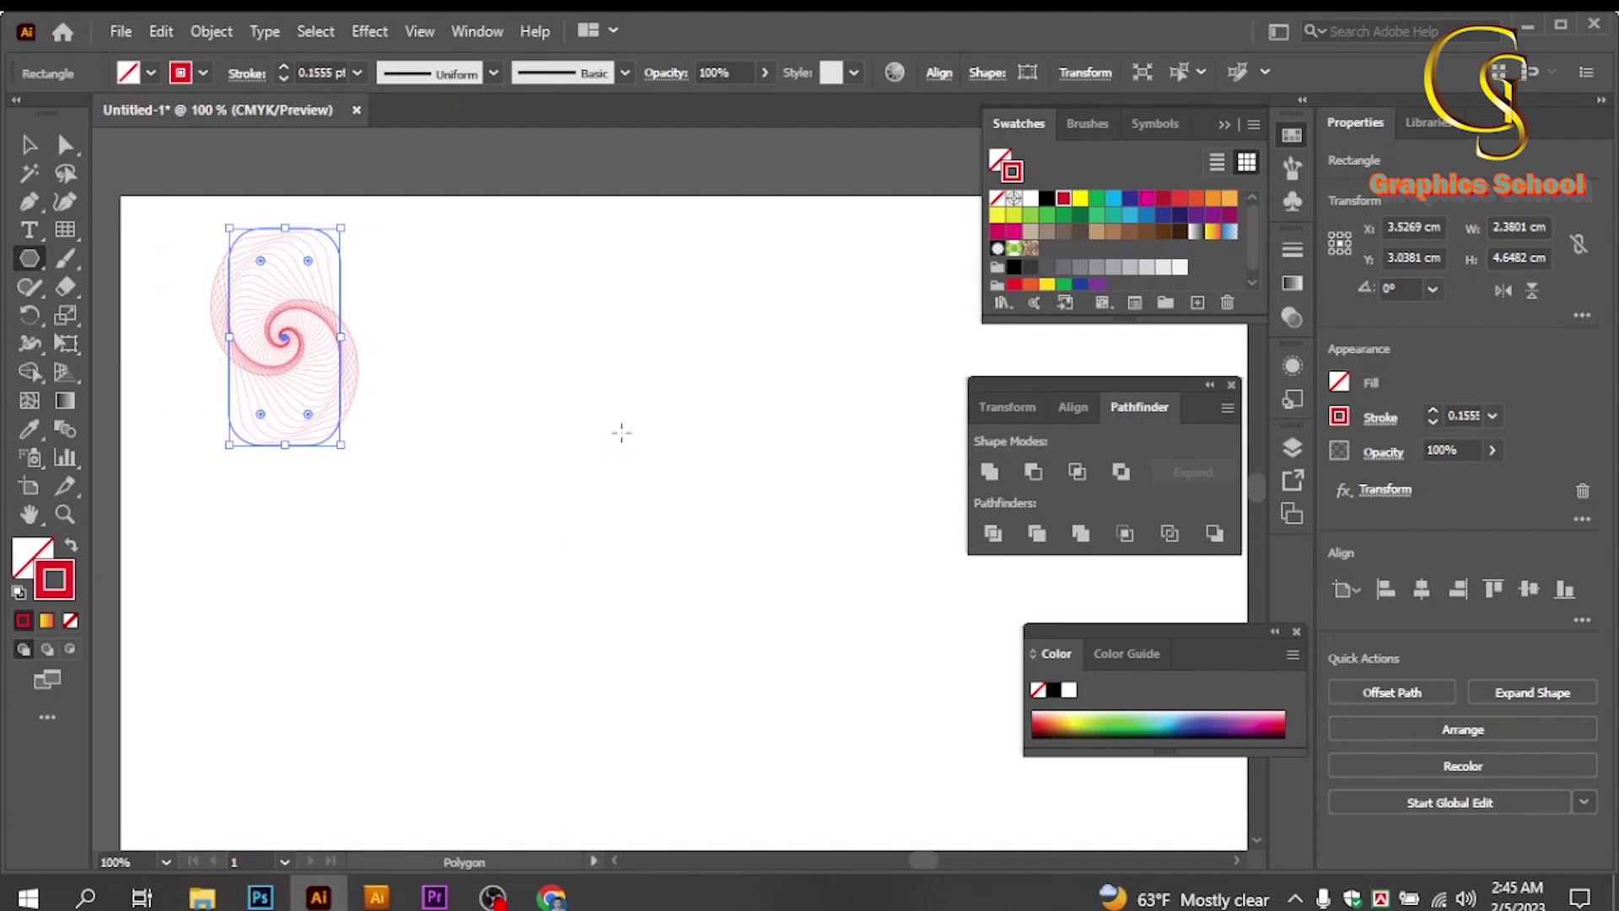
{"action": "mouse_move", "coordinate": [622, 433]}
{"action": "left_mouse_down"}
{"action": "mouse_move", "coordinate": [749, 620]}
{"action": "mouse_move", "coordinate": [793, 537]}
{"action": "left_mouse_up"}
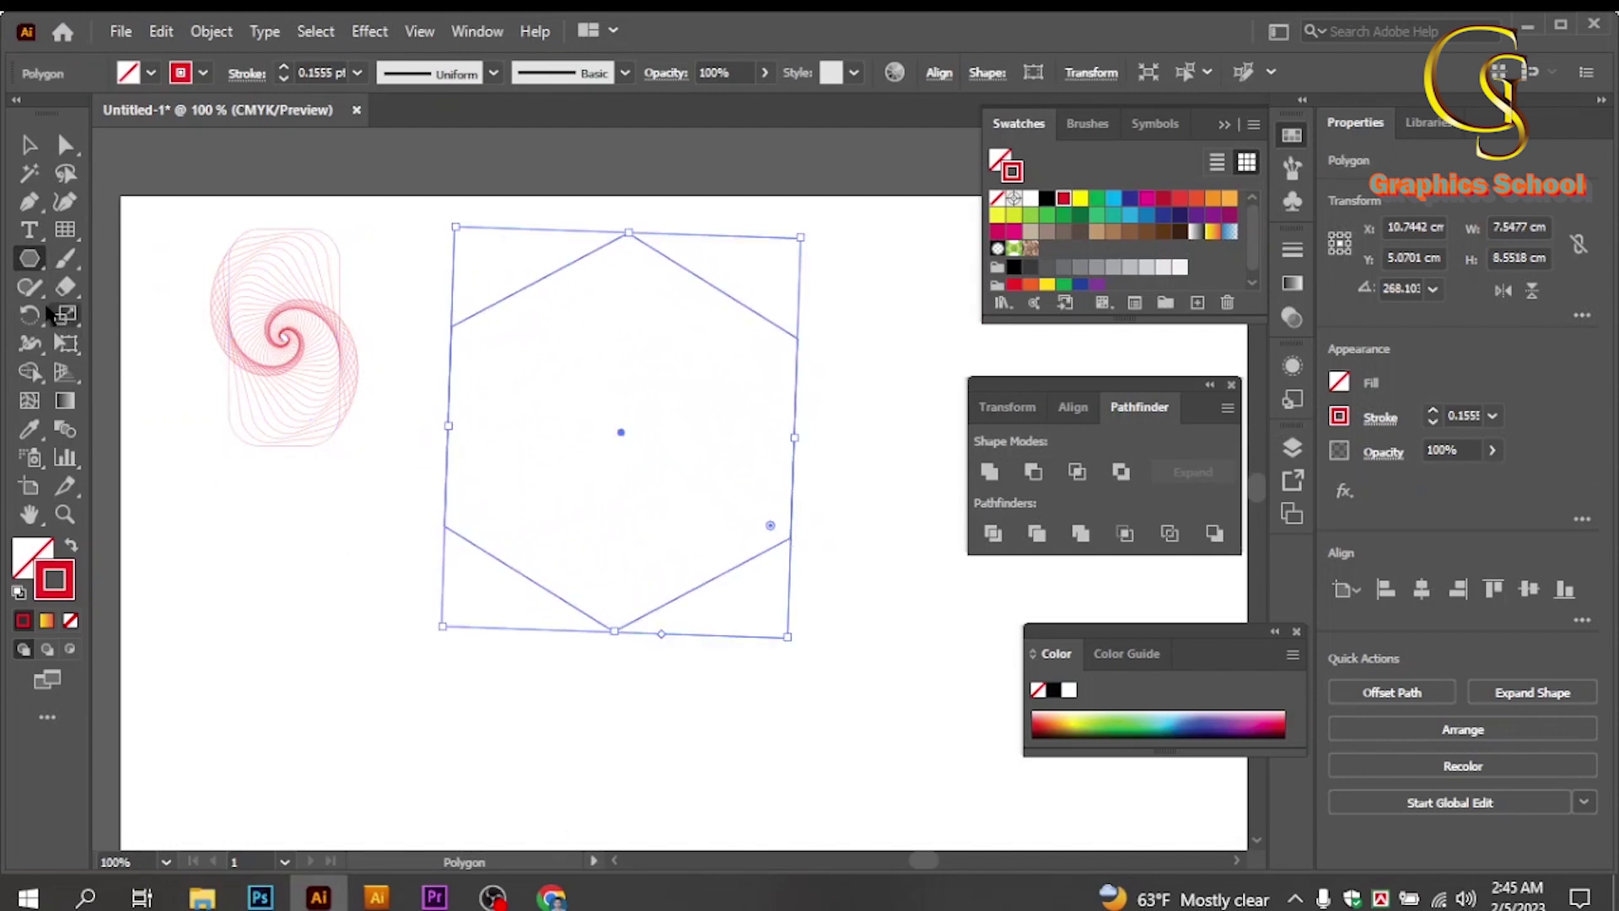
Apply the yellow-to-red linear gradient to the hexagon's stroke and shift the hexagon down and to the right on the artboard.
{"action": "left_click", "coordinate": [34, 146]}
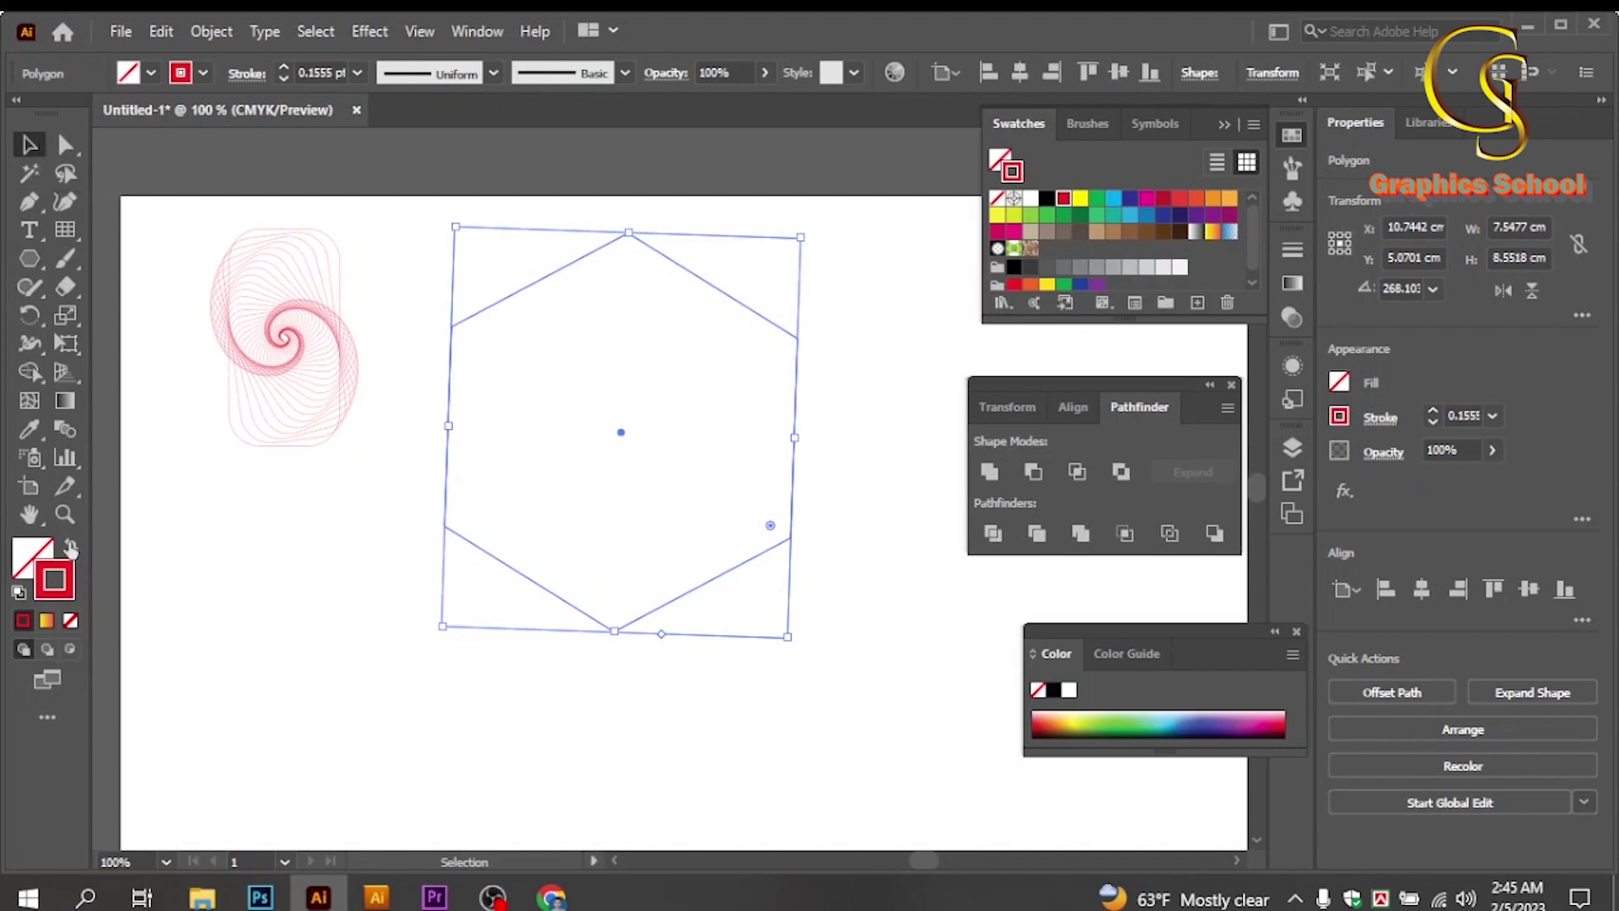
{"action": "left_click", "coordinate": [46, 622]}
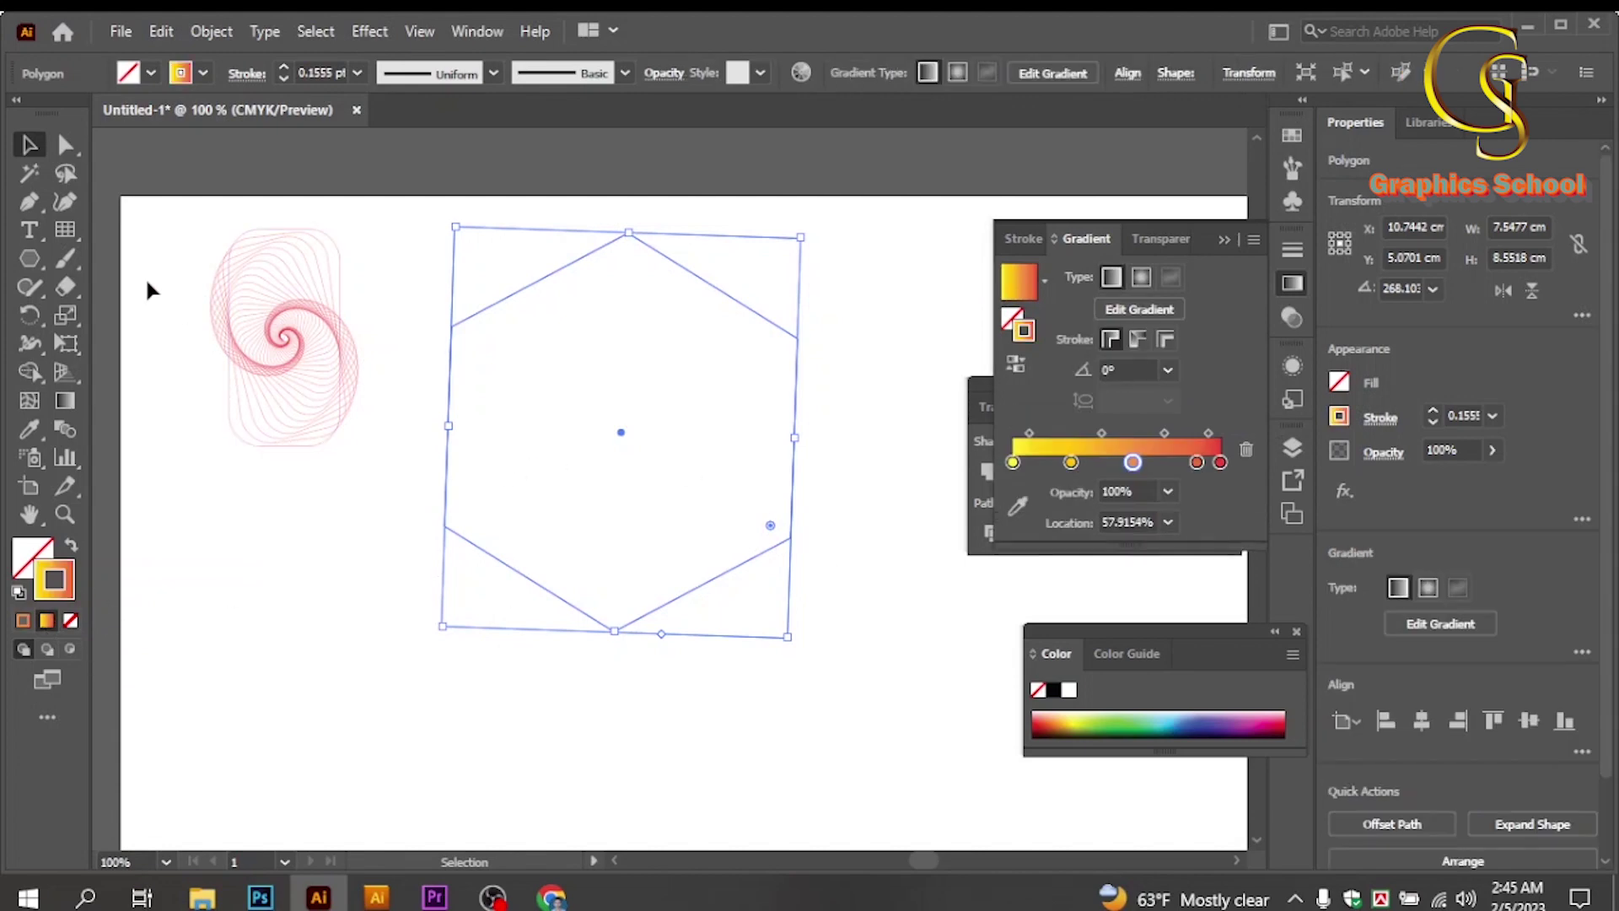
{"action": "left_click", "coordinate": [291, 619]}
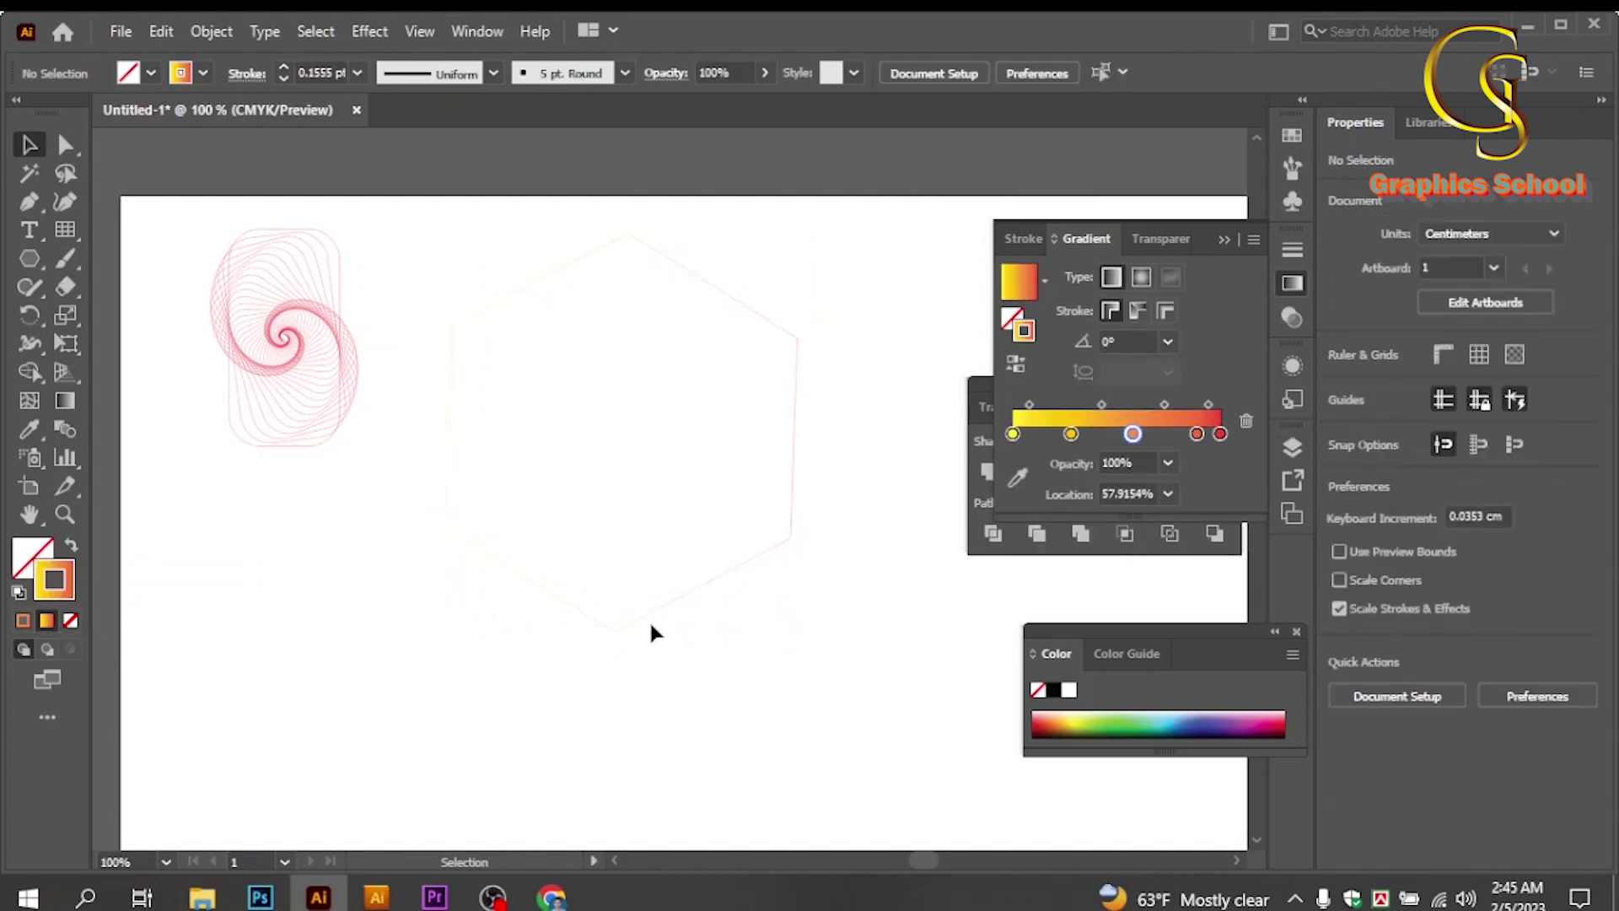
{"action": "left_click_drag", "start_coordinate": [653, 620], "coordinate": [732, 698]}
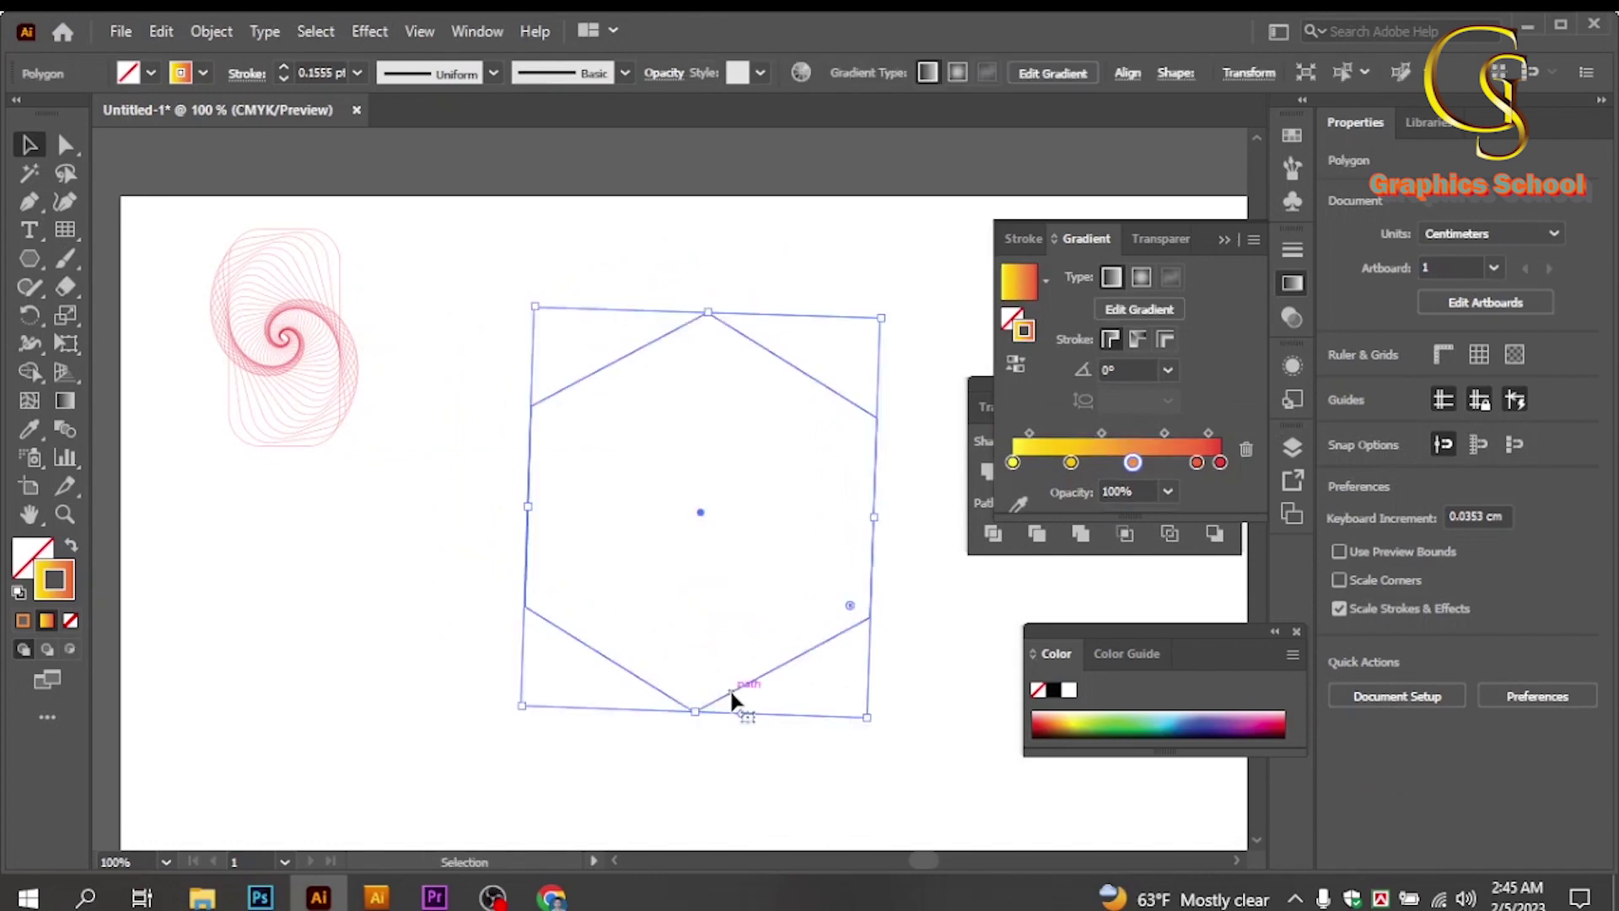
{"action": "left_click", "coordinate": [596, 615], "text": "ctrl+alt"}
{"action": "left_click", "coordinate": [597, 614], "text": "ctrl+alt"}
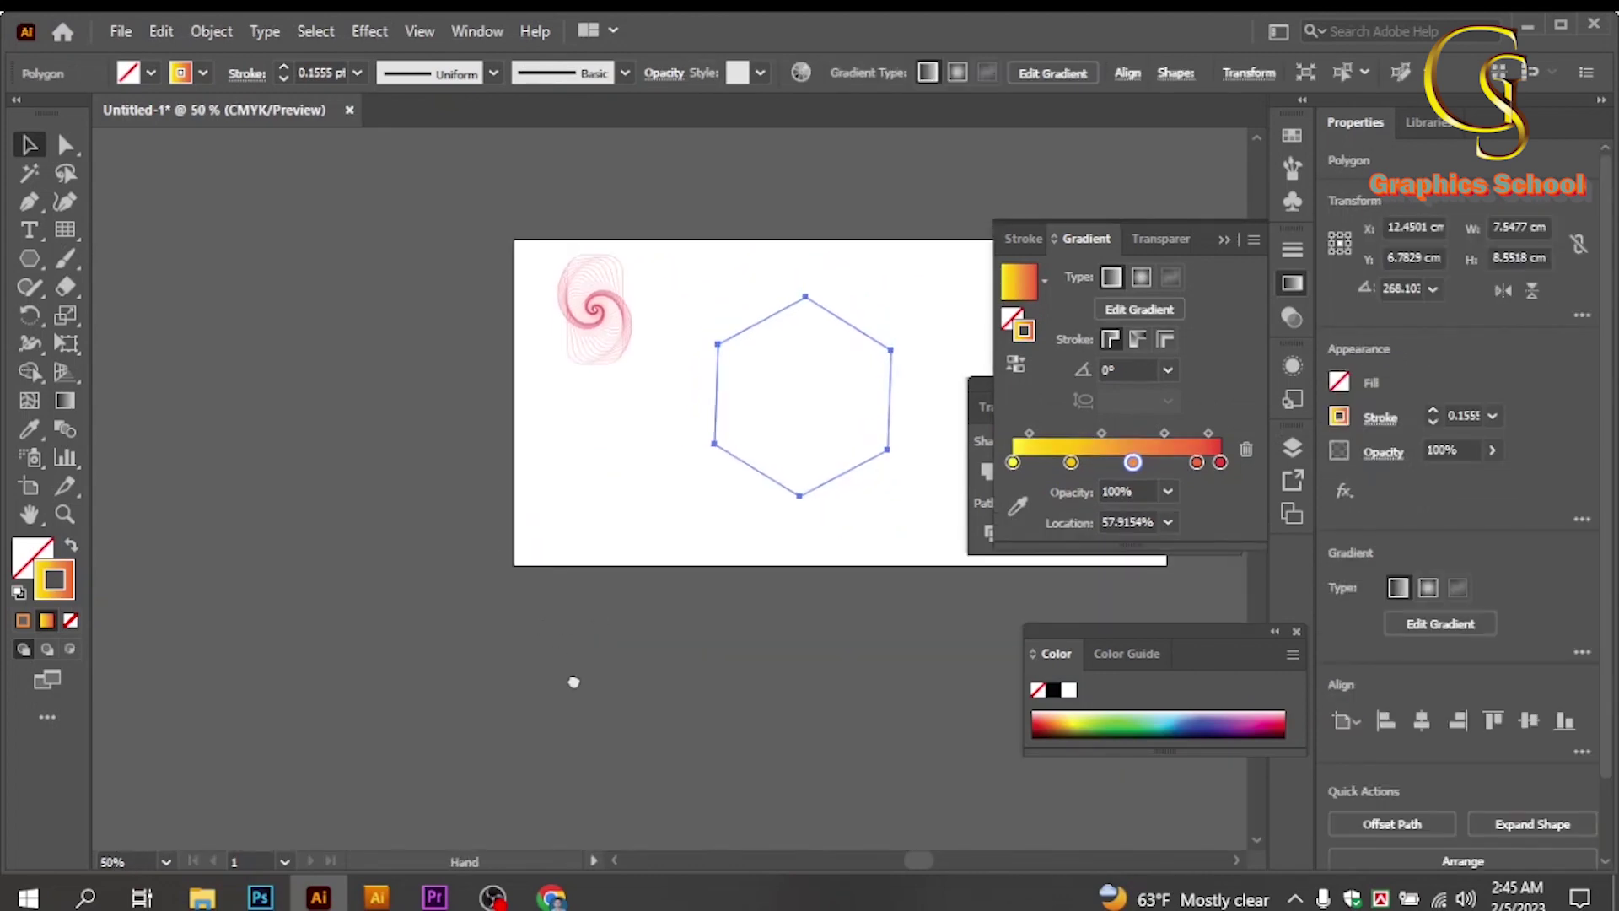
Shift the hexagon slightly so its center sits at about X 12.07 cm, Y 7 cm, and keep it selected.
{"action": "mouse_move", "coordinate": [872, 468]}
{"action": "left_mouse_down"}
{"action": "mouse_move", "coordinate": [326, 589]}
{"action": "mouse_move", "coordinate": [859, 456]}
{"action": "left_mouse_up"}
{"action": "left_click", "coordinate": [430, 677]}
{"action": "left_click_drag", "start_coordinate": [850, 486], "coordinate": [849, 486]}
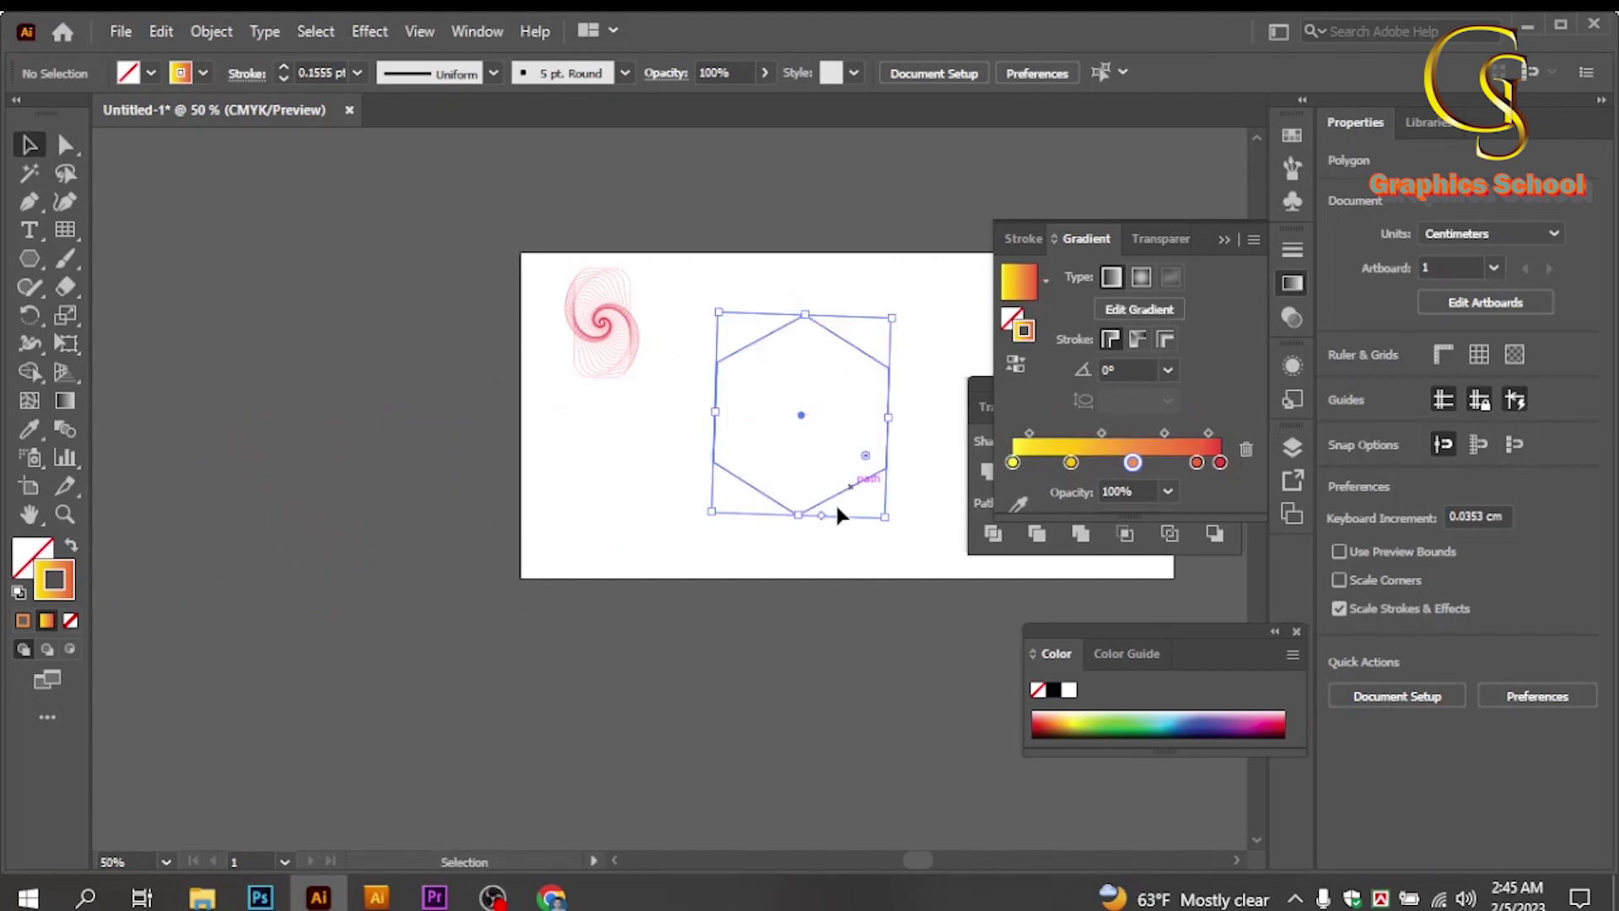
{"action": "left_click", "coordinate": [850, 493], "text": "ctrl"}
{"action": "left_click_drag", "start_coordinate": [777, 431], "coordinate": [839, 559]}
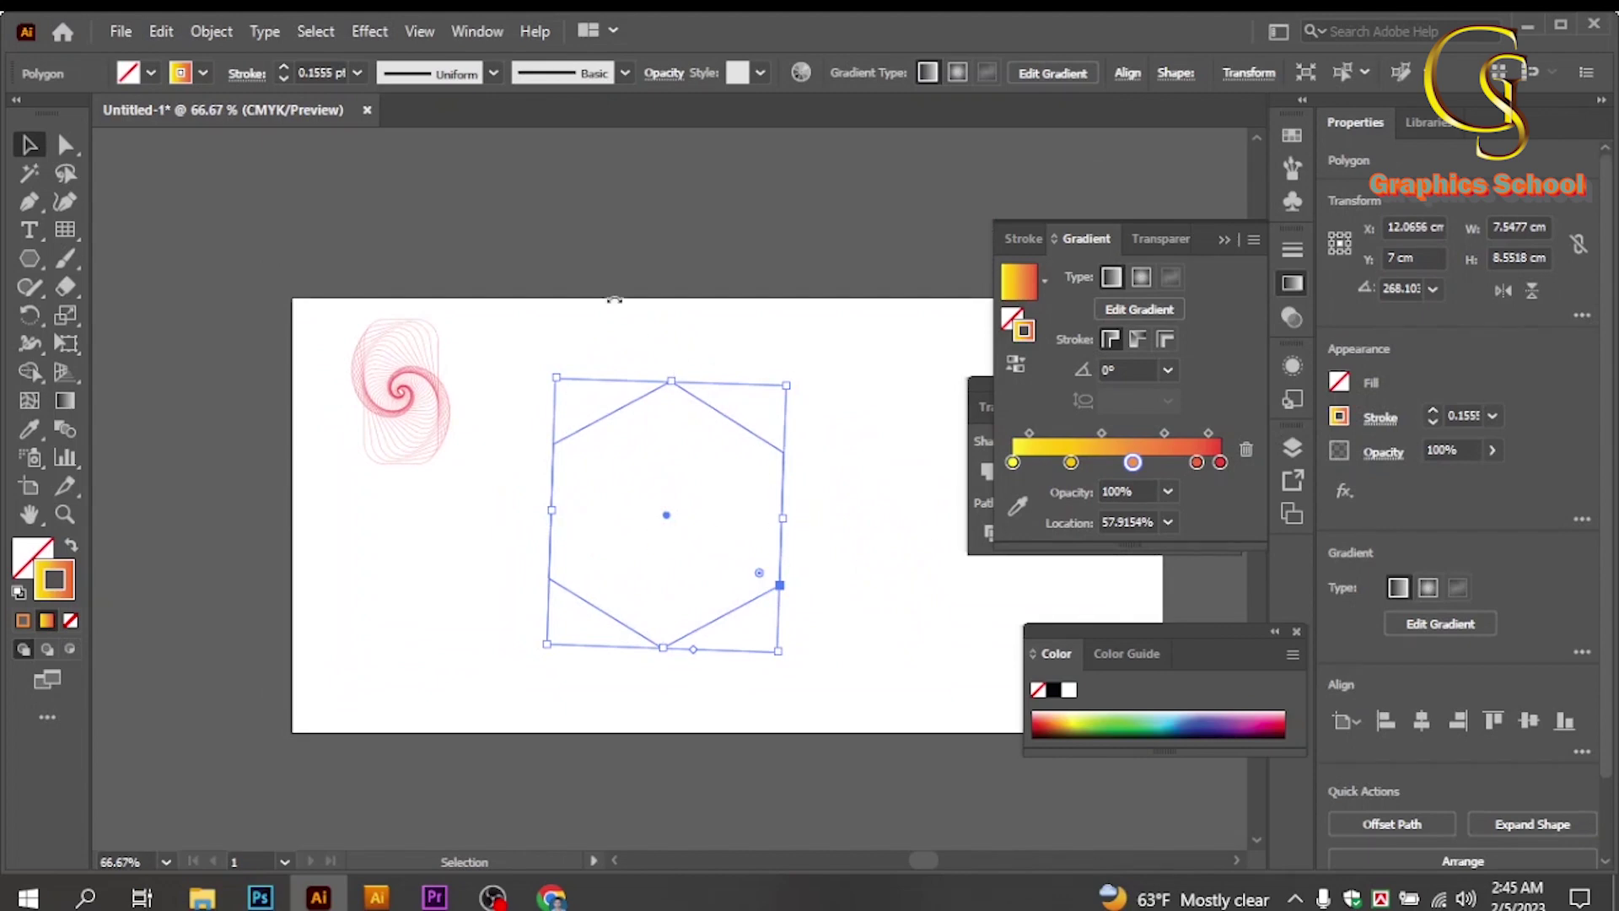
Start a Transform effect on the hexagon with horizontal and vertical scale set to 95%.
{"action": "left_click", "coordinate": [369, 30]}
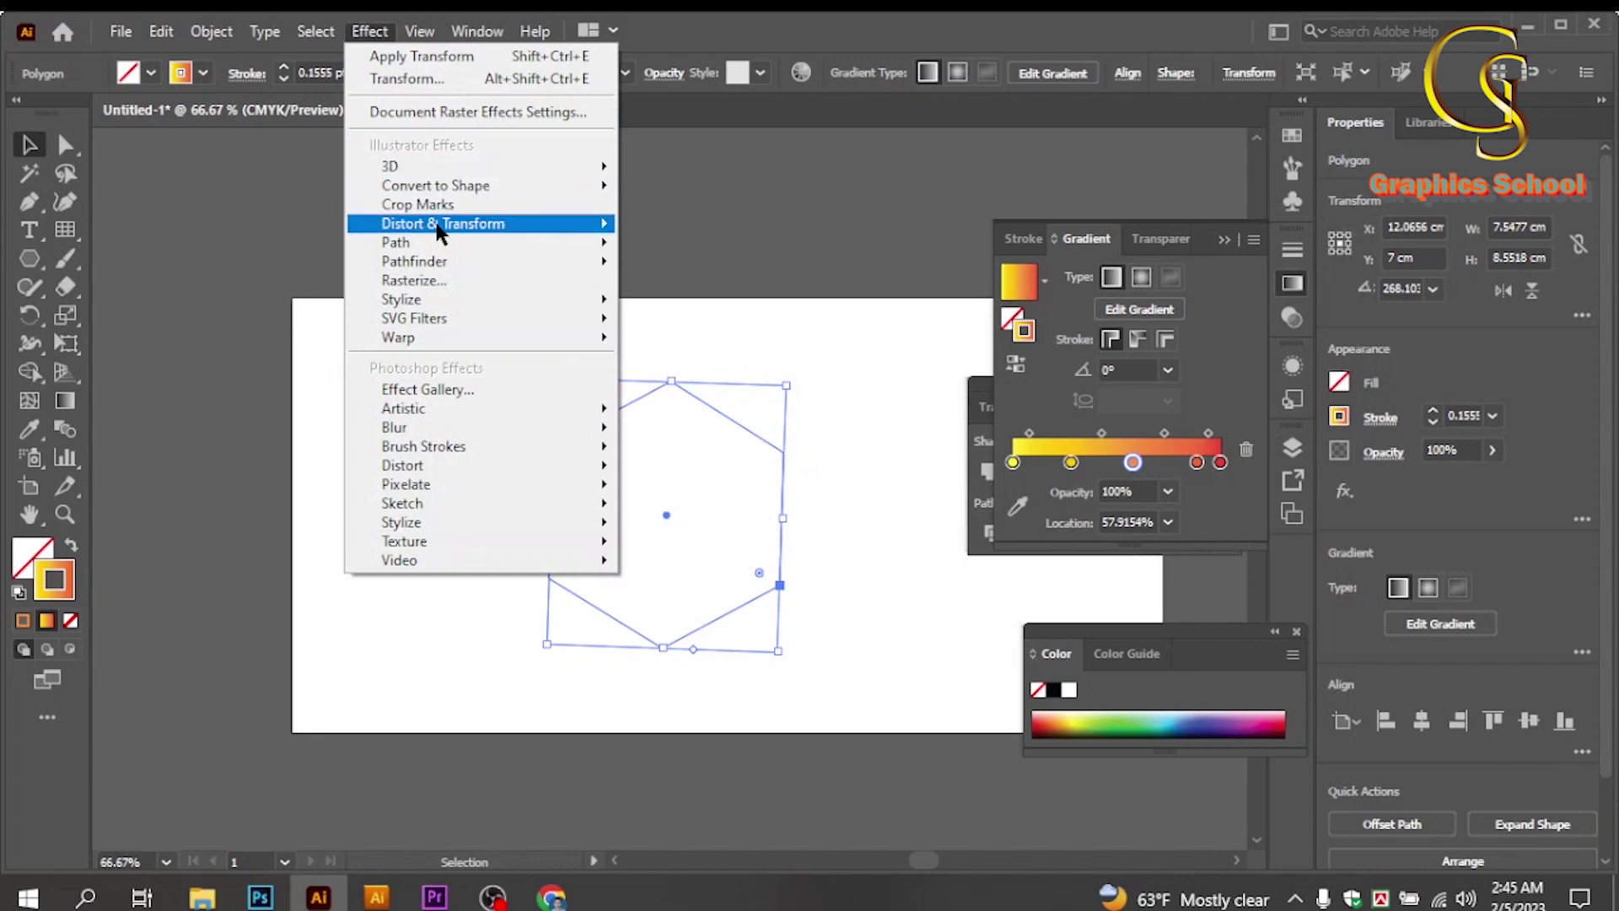
{"action": "mouse_move", "coordinate": [439, 233]}
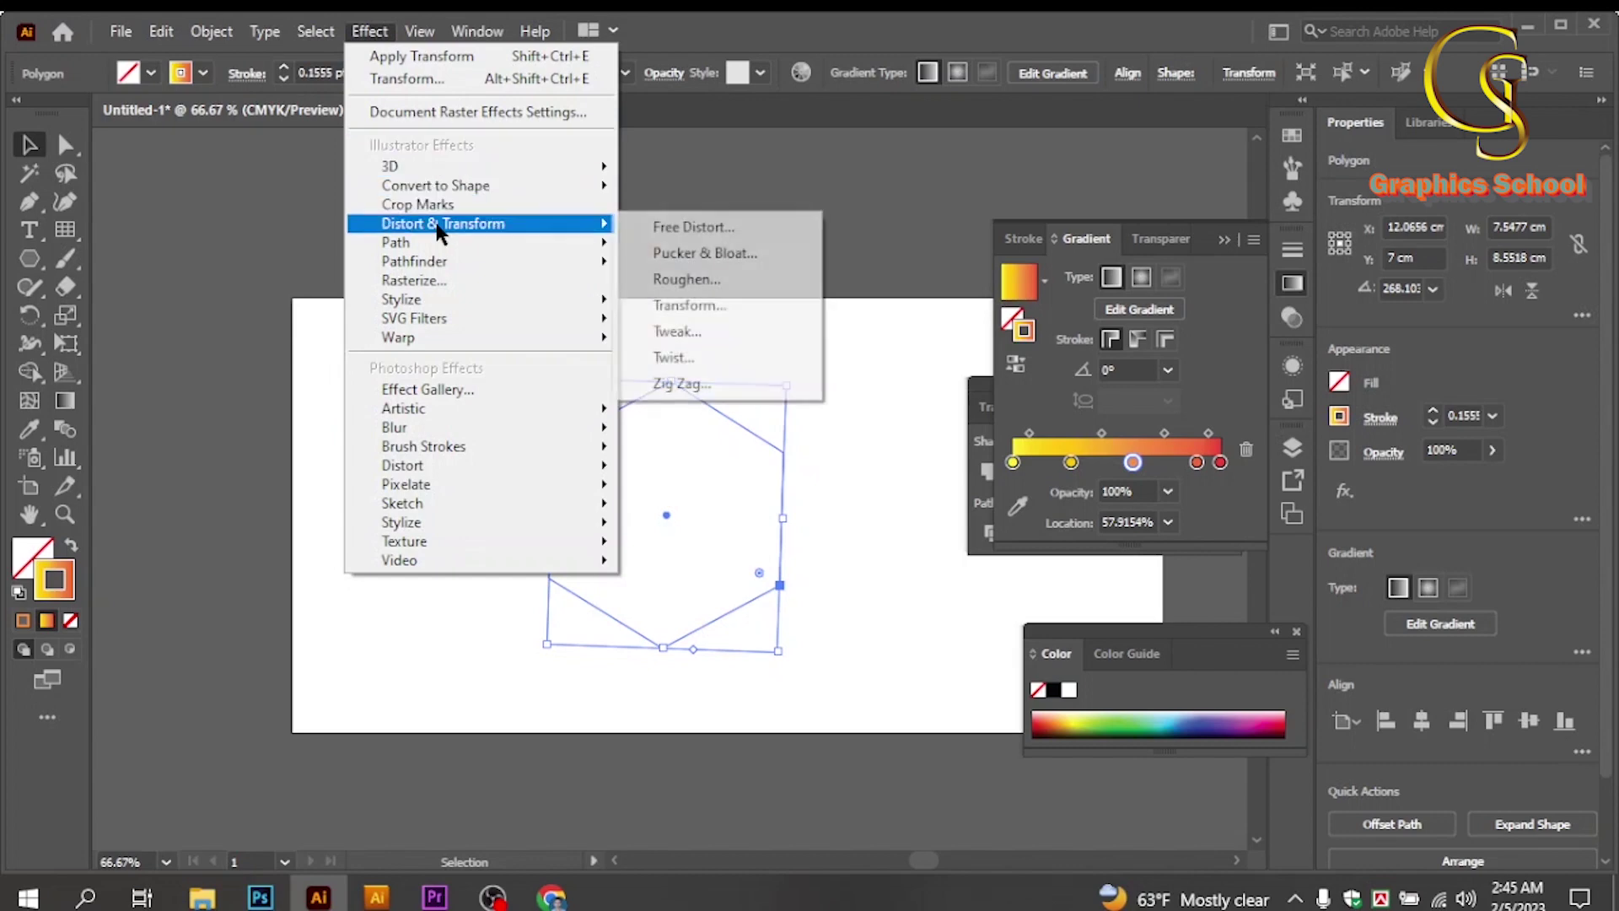
{"action": "left_click", "coordinate": [722, 310]}
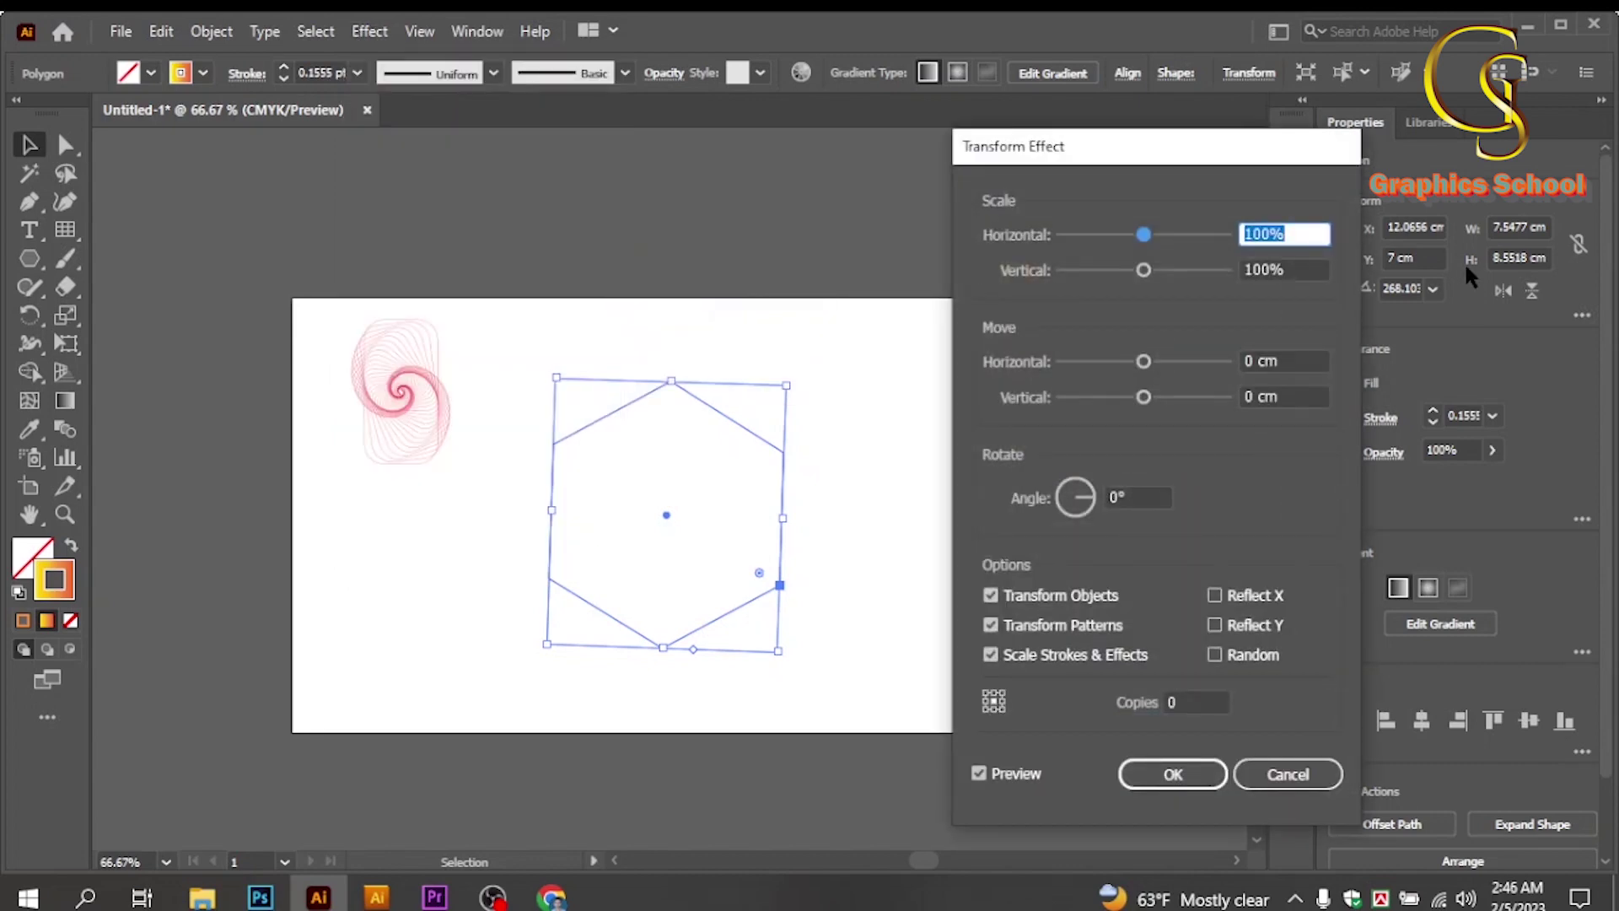
{"action": "type", "text": "95"}
{"action": "key", "text": "Tab"}
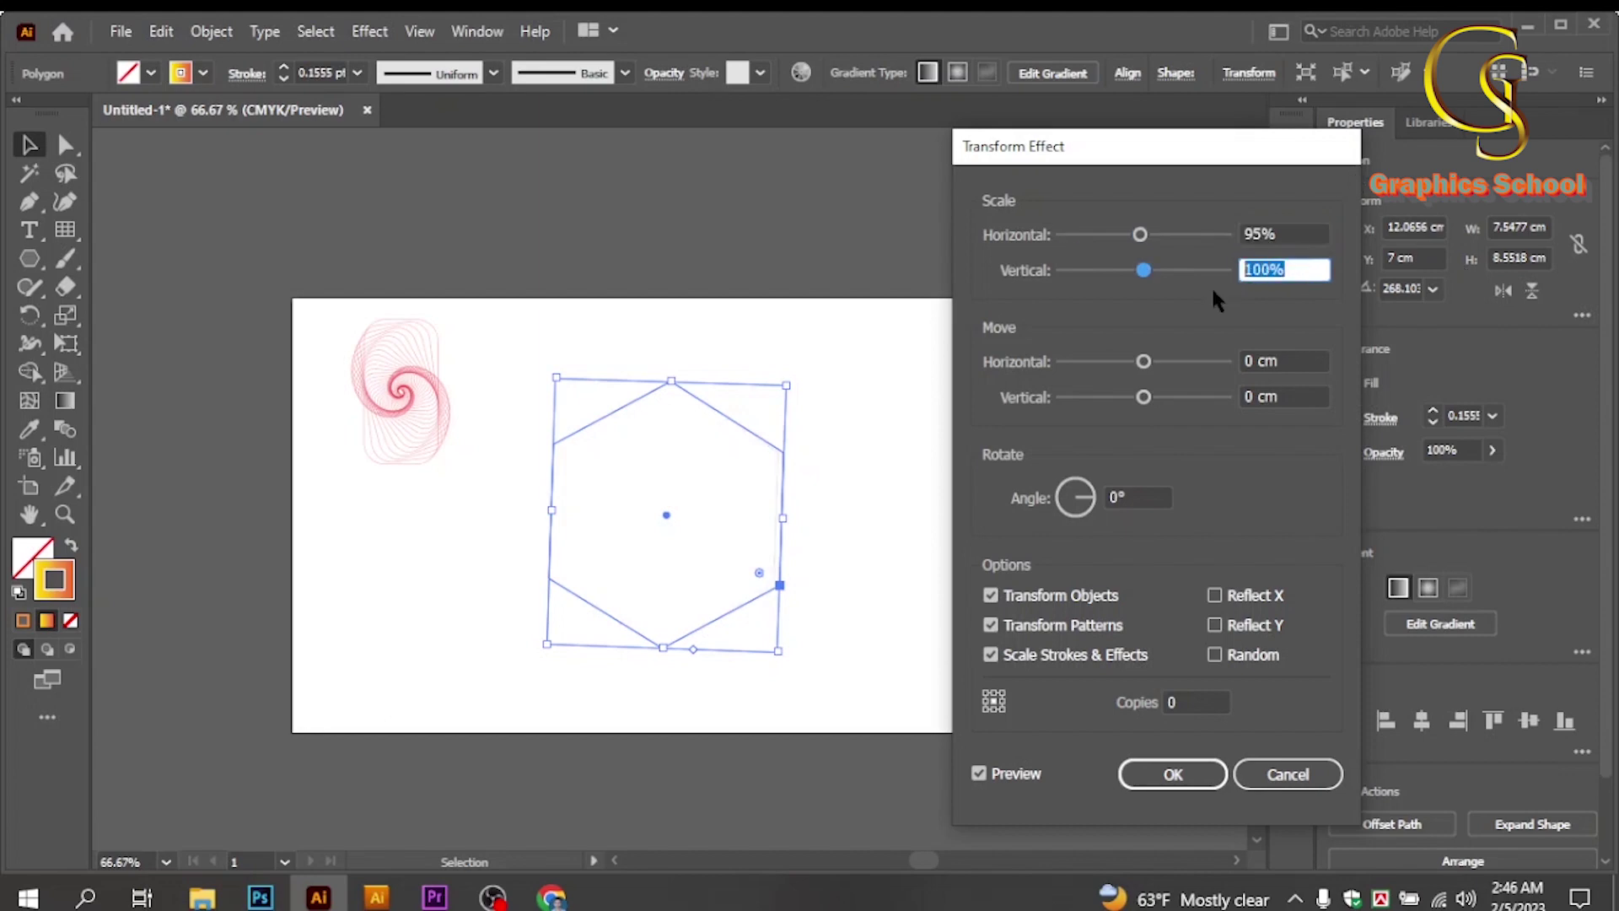
{"action": "type", "text": "95"}
Set the effect's rotation angle to 7° with 60 copies and apply it to the hexagon.
{"action": "left_click", "coordinate": [1149, 498]}
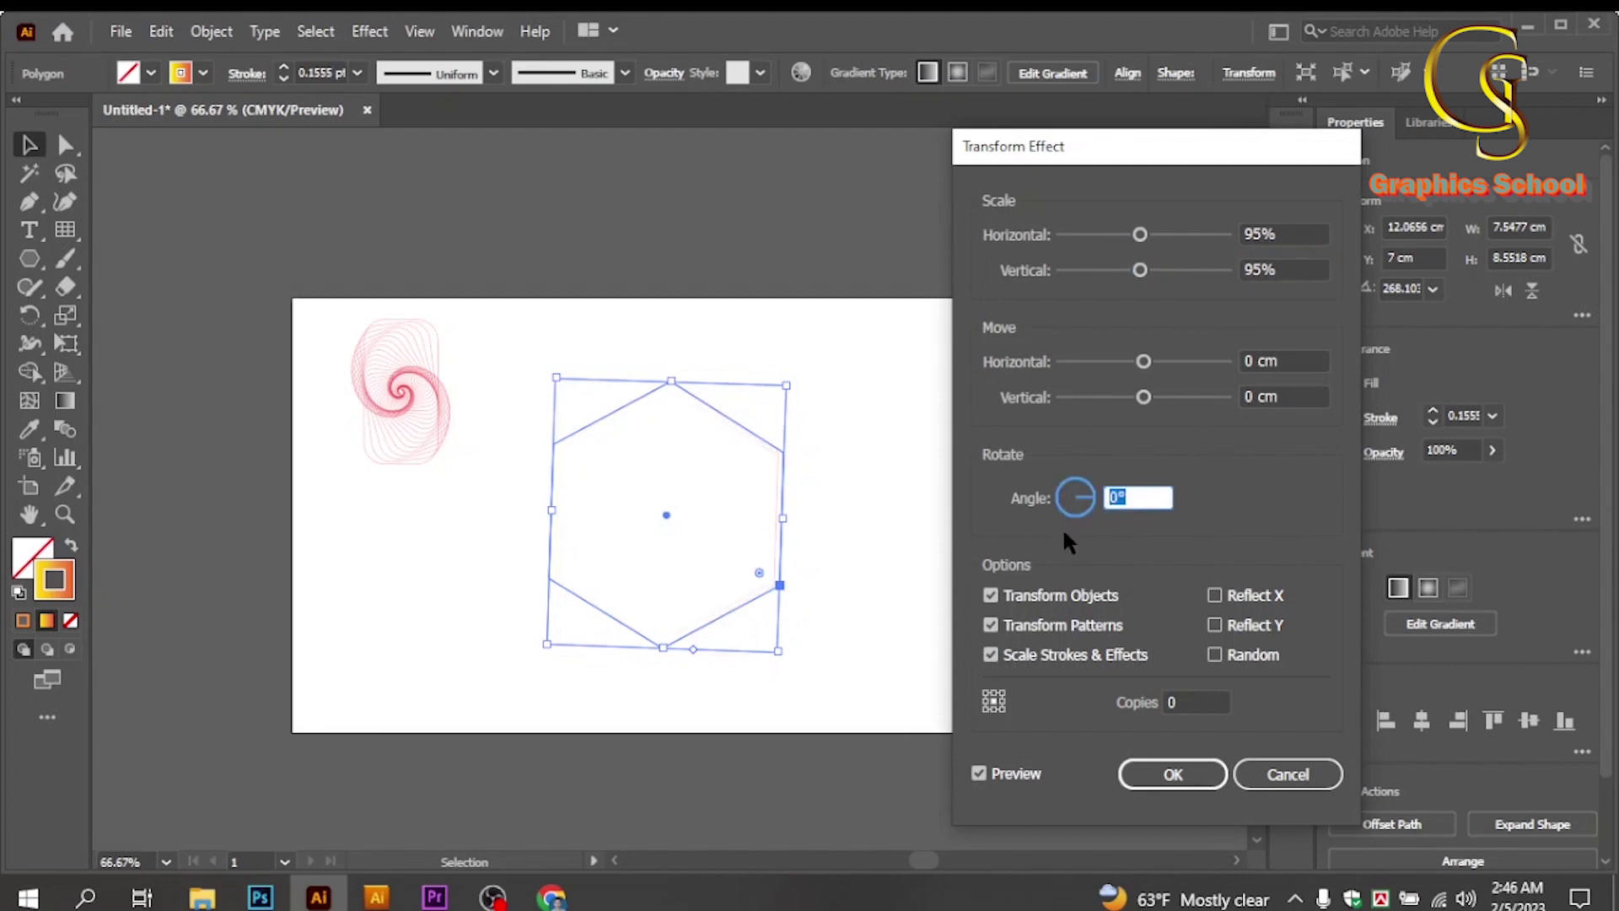
{"action": "type", "text": "7"}
{"action": "left_click", "coordinate": [1181, 705]}
{"action": "type", "text": "60"}
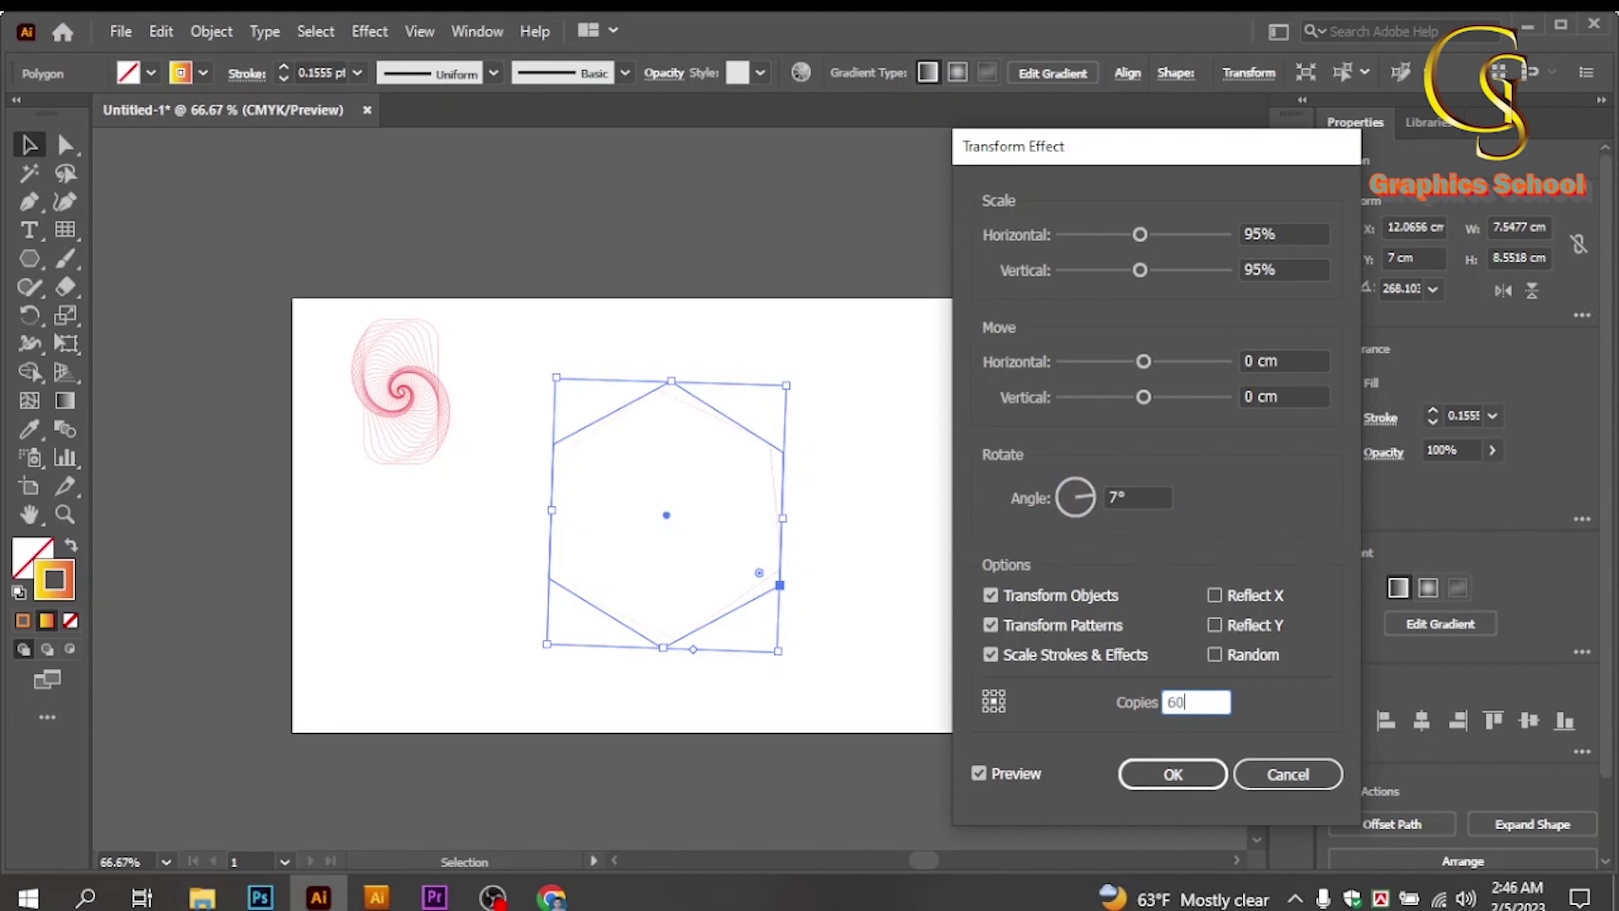
{"action": "left_click", "coordinate": [1149, 774]}
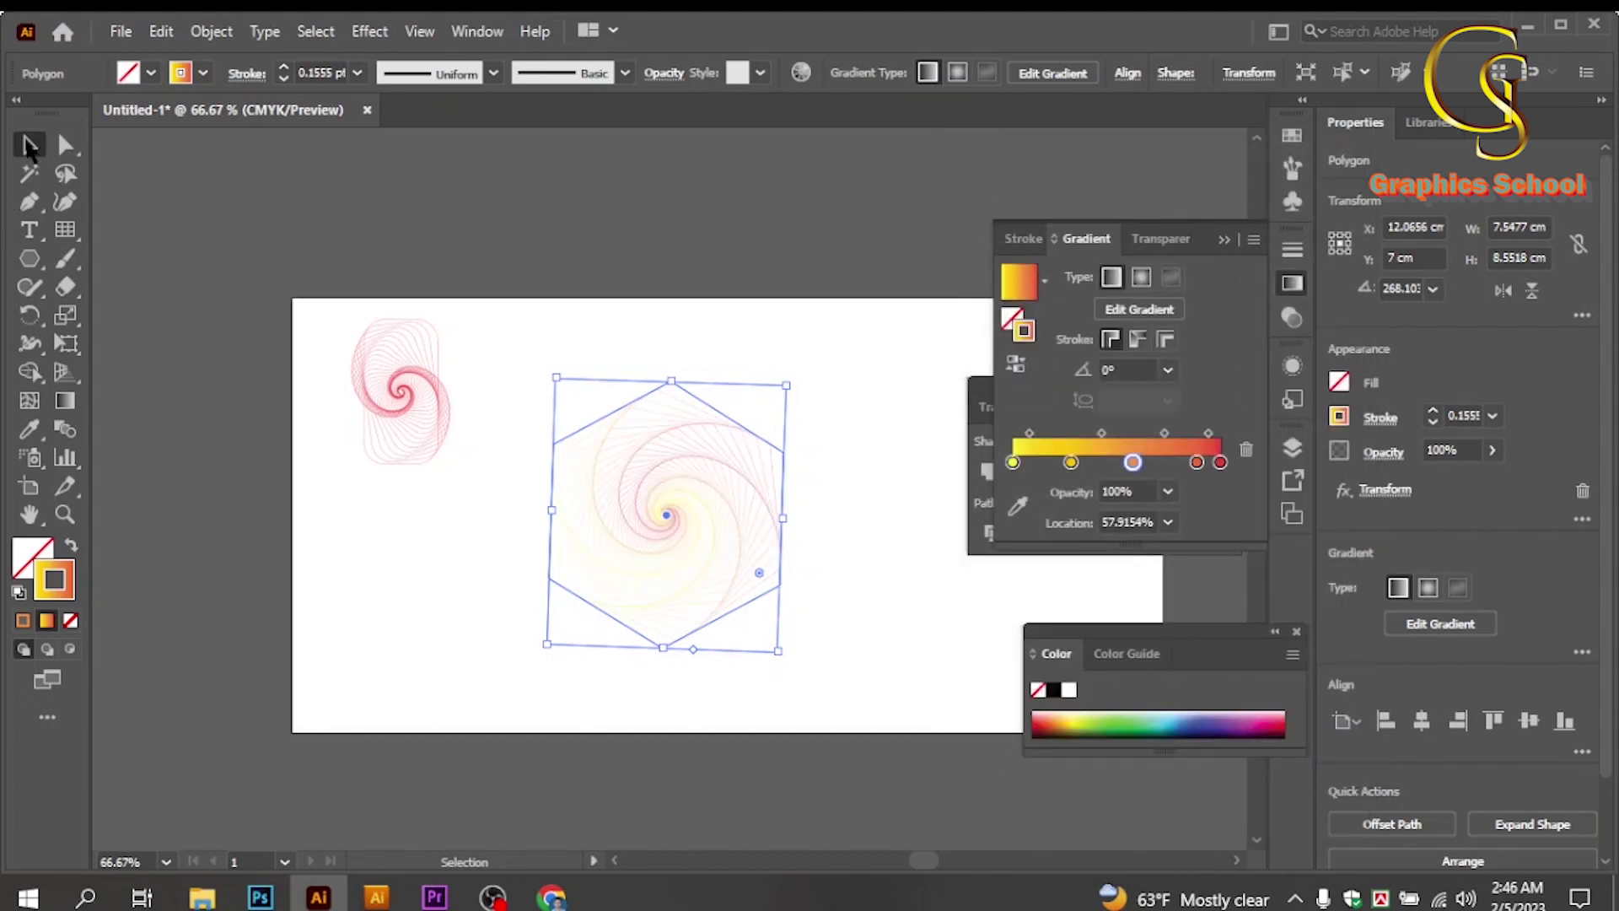
Move the hexagon spiral off the artboard onto the dark canvas beside the artboard's left edge, then deselect it.
{"action": "left_click", "coordinate": [593, 727]}
{"action": "scroll", "coordinate": [675, 515], "scroll_direction": "up", "scroll_amount": 3}
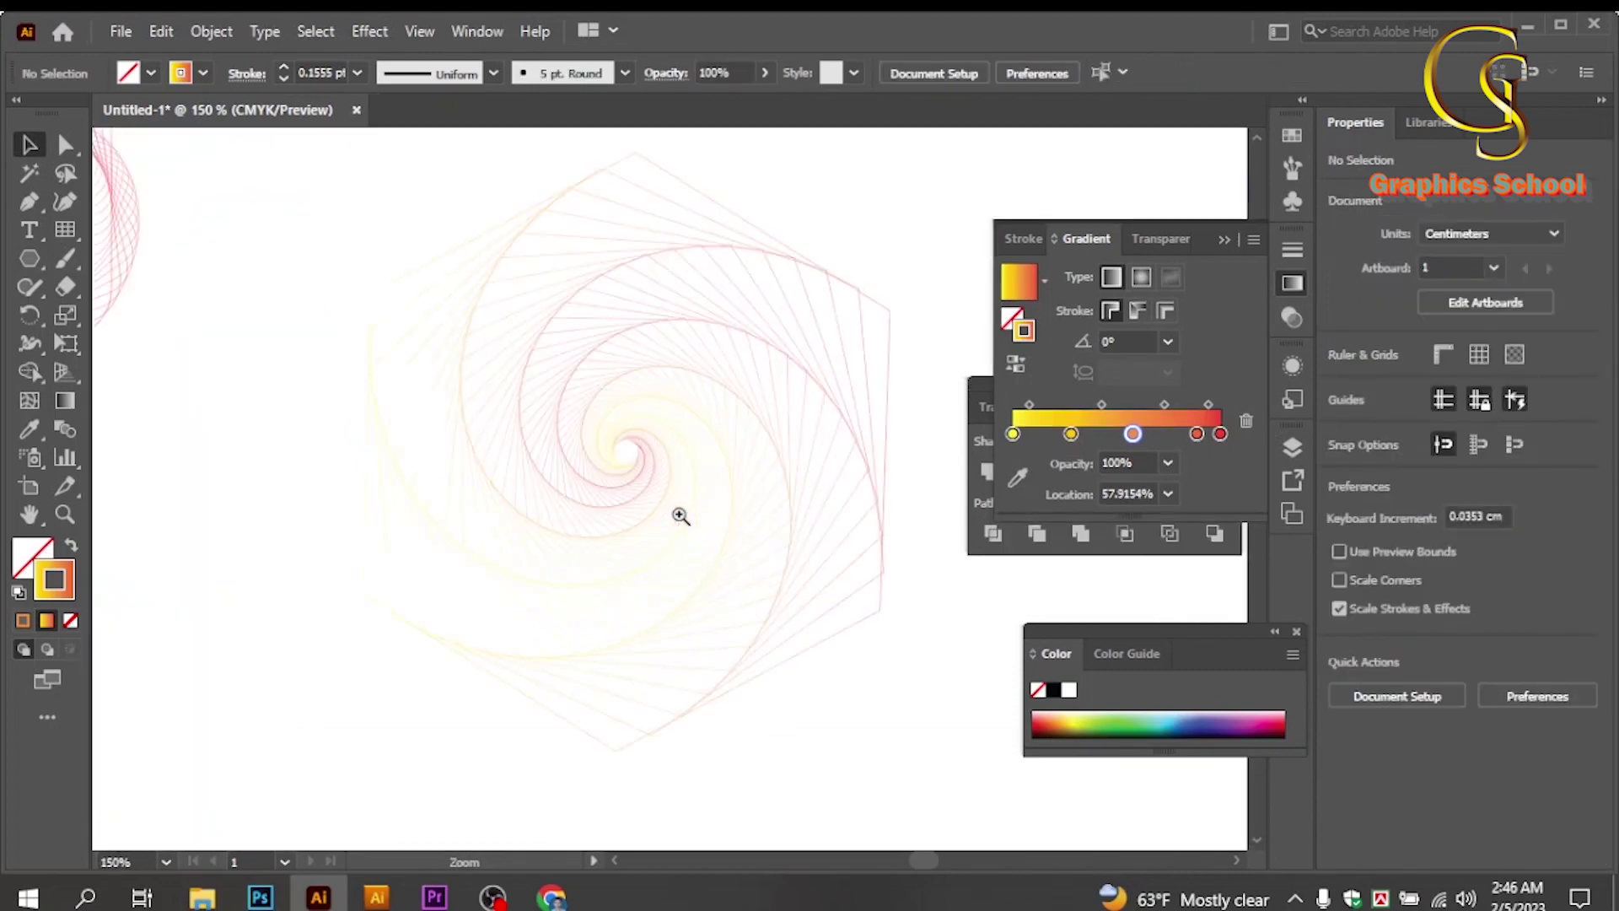
{"action": "scroll", "coordinate": [734, 398], "scroll_direction": "down", "scroll_amount": 2}
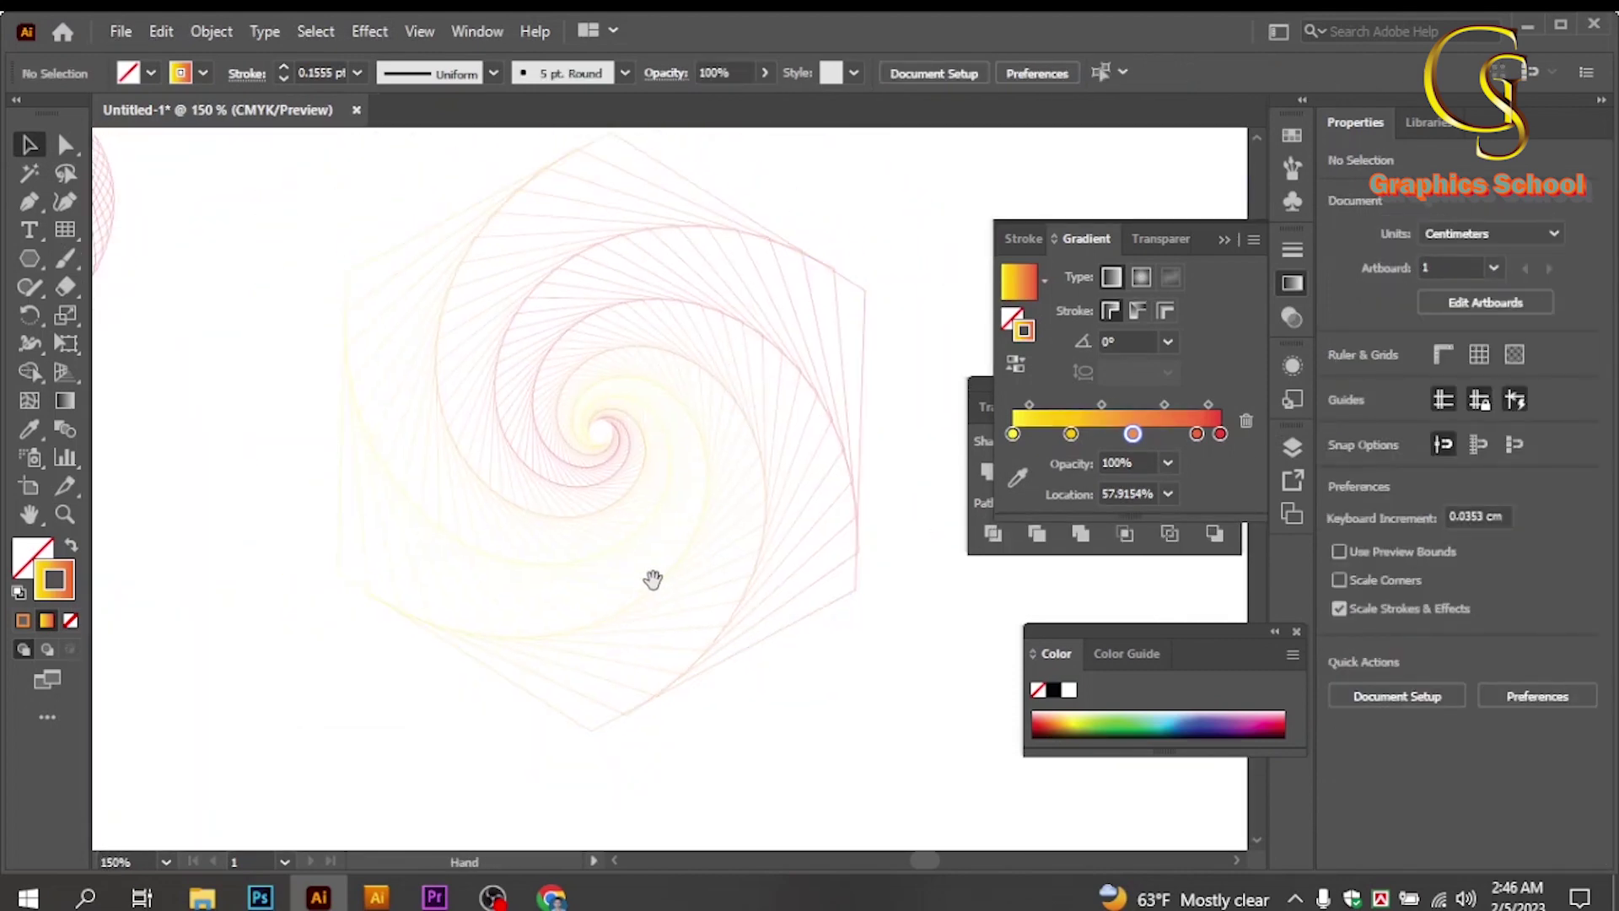
{"action": "scroll", "coordinate": [656, 575], "scroll_direction": "down", "scroll_amount": 3}
{"action": "left_click_drag", "start_coordinate": [921, 527], "coordinate": [582, 669]}
{"action": "left_click", "coordinate": [452, 669]}
{"action": "scroll", "coordinate": [405, 553], "scroll_direction": "up", "scroll_amount": 1}
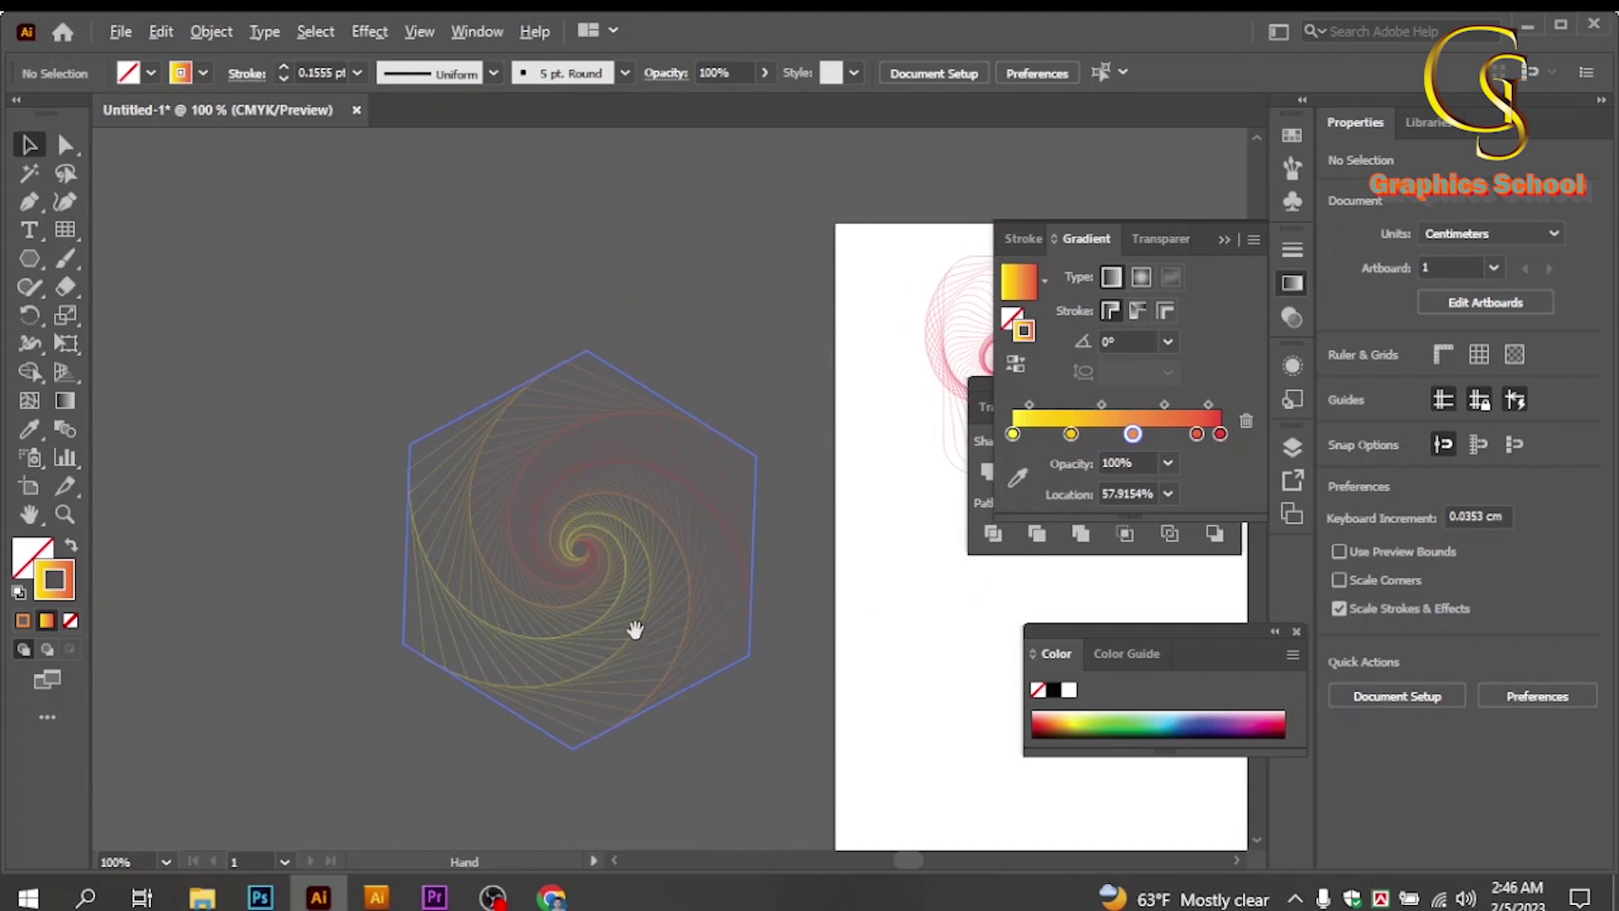
Round all the corners of the spiral's base hexagon slightly, then deselect it.
{"action": "left_click", "coordinate": [631, 590], "text": "ctrl+alt"}
{"action": "left_click", "coordinate": [734, 472], "text": "ctrl"}
{"action": "left_click", "coordinate": [734, 451], "text": "ctrl"}
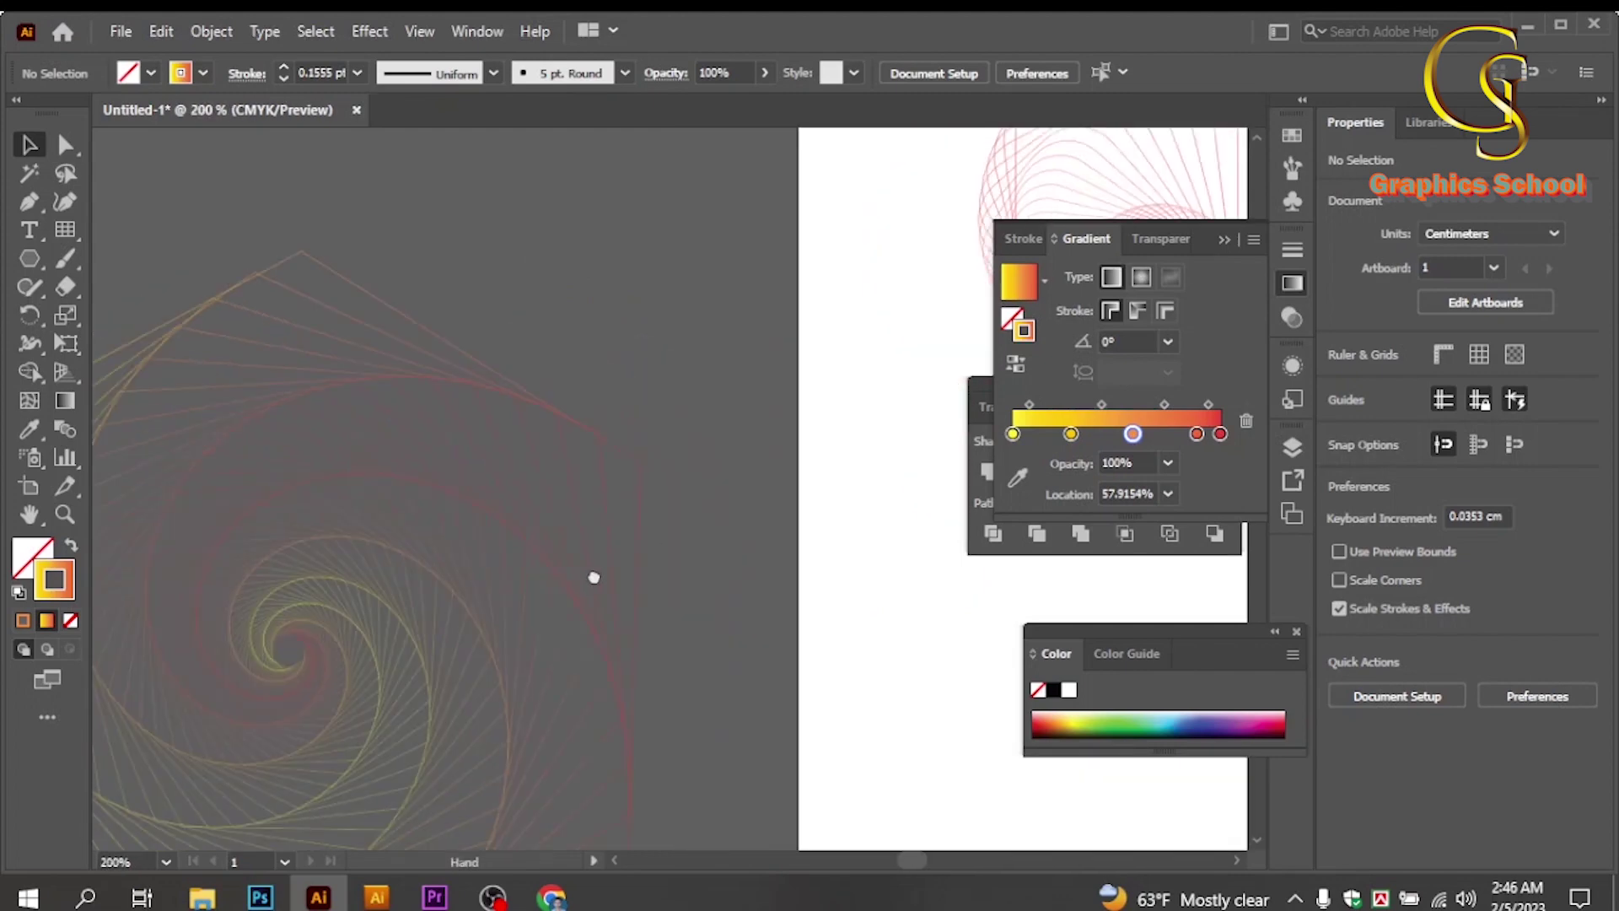
{"action": "left_click_drag", "start_coordinate": [593, 571], "coordinate": [755, 345]}
{"action": "left_click", "coordinate": [598, 745]}
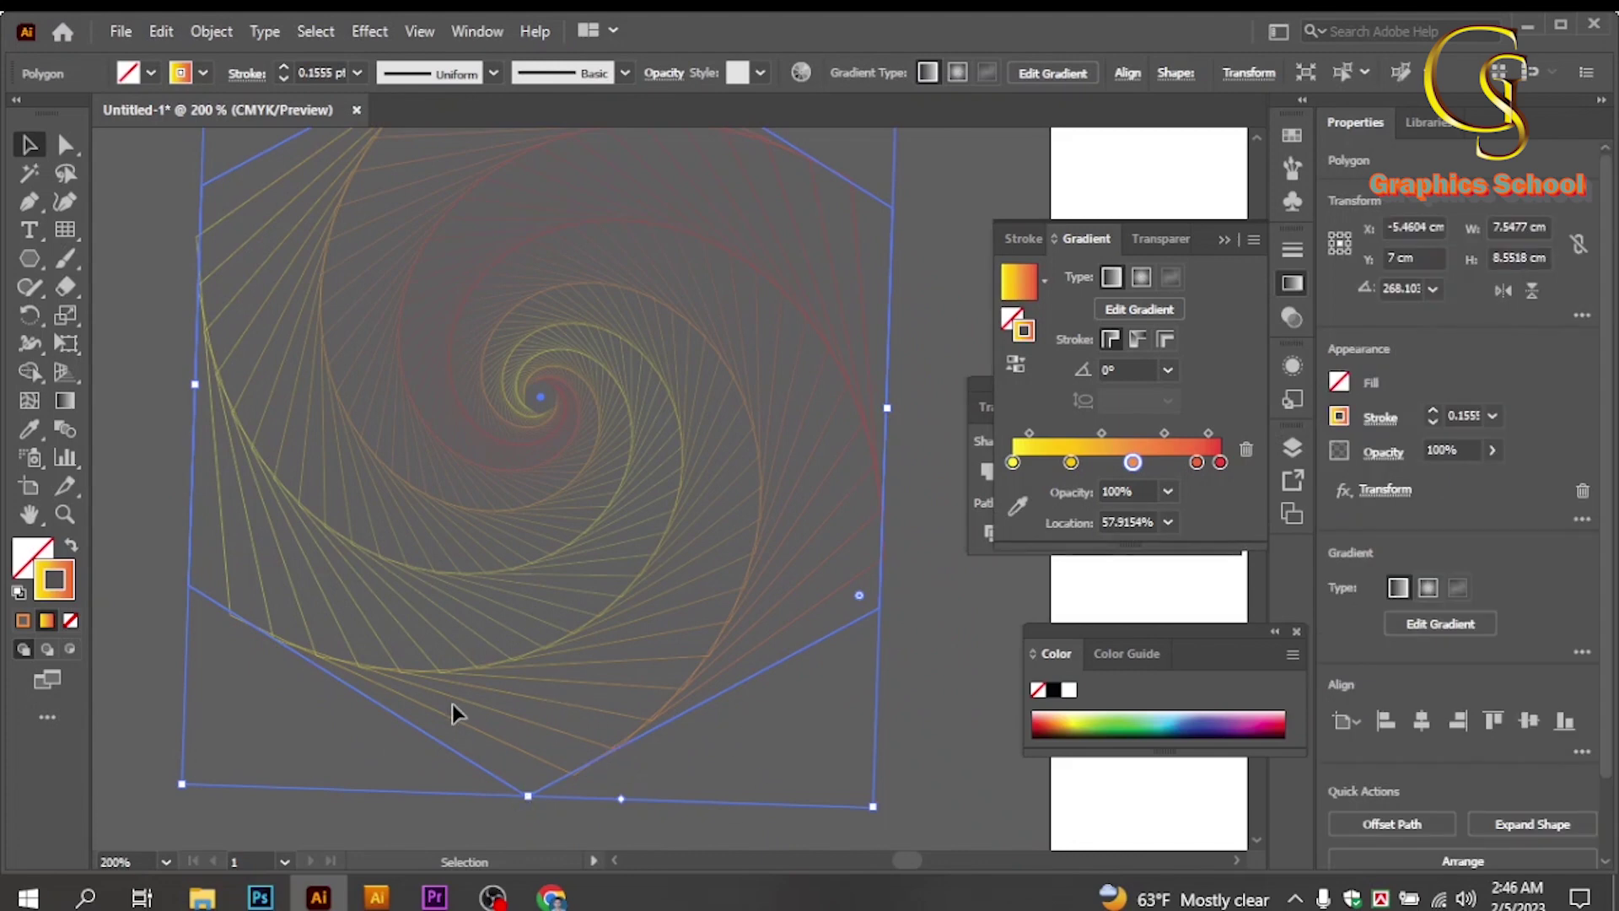
{"action": "left_click_drag", "start_coordinate": [646, 390], "coordinate": [640, 426]}
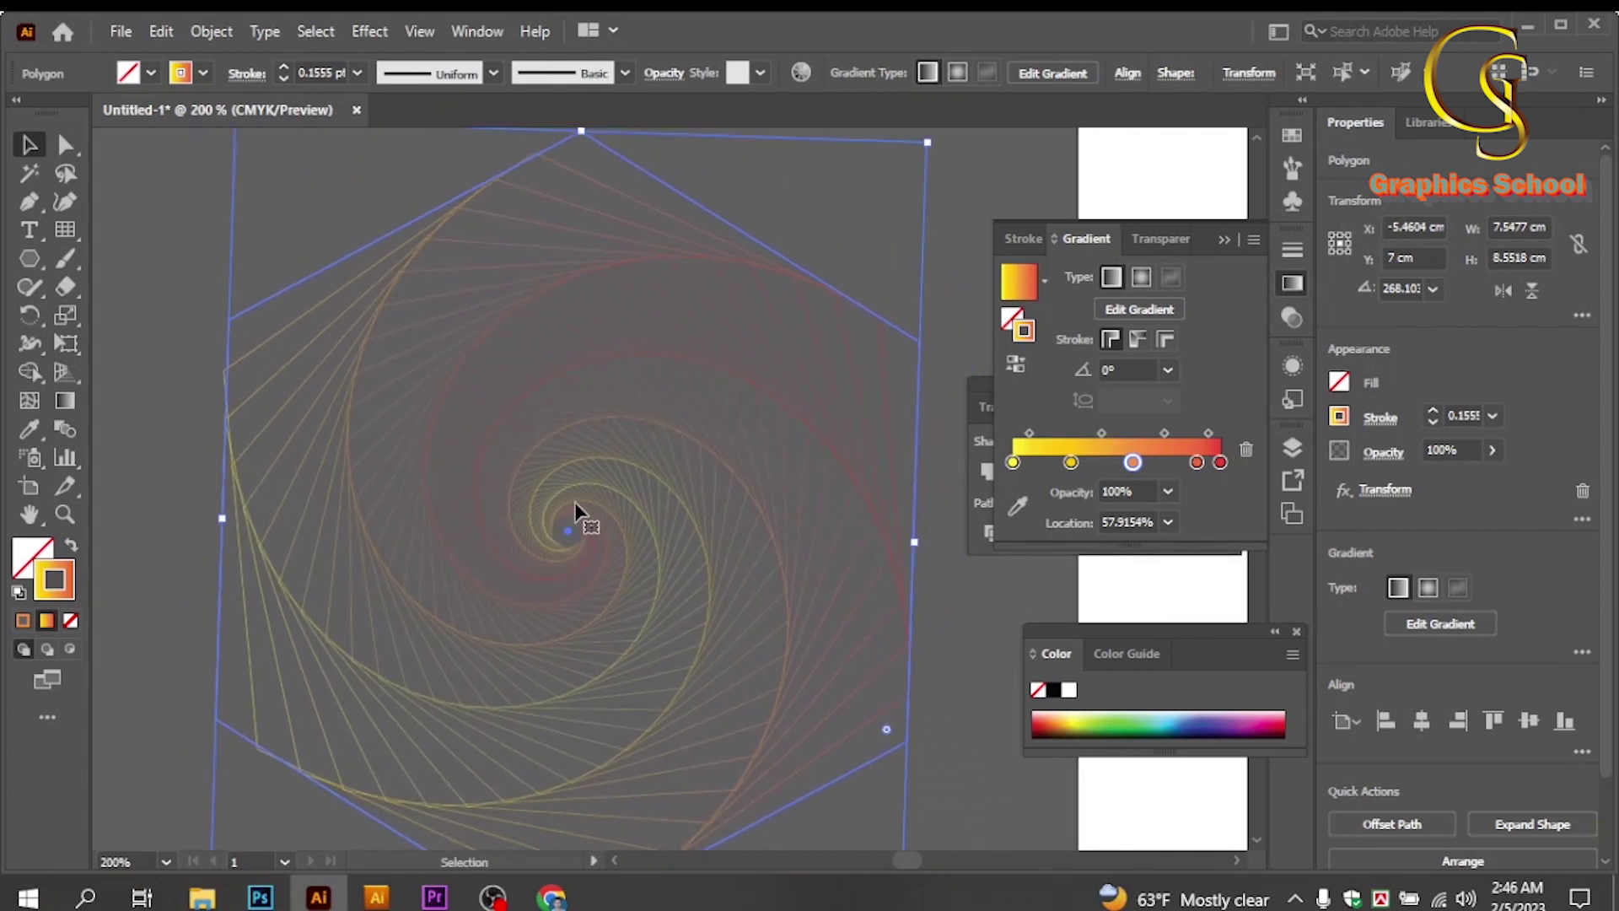
{"action": "key", "text": "a"}
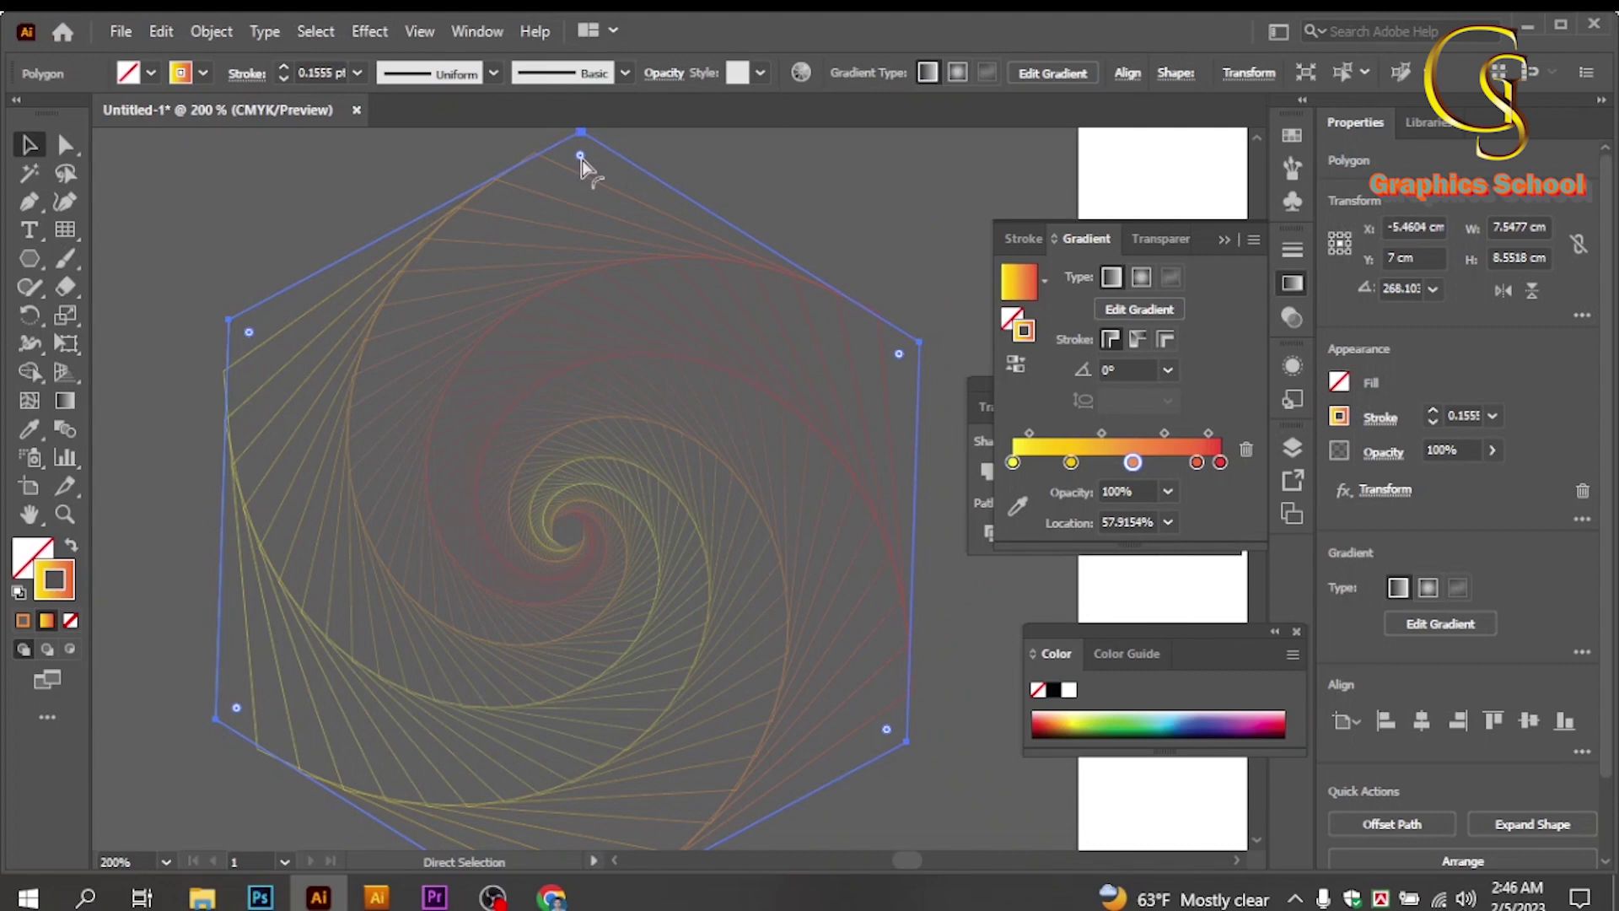
{"action": "left_click_drag", "start_coordinate": [581, 158], "coordinate": [604, 202]}
{"action": "key", "text": "v"}
{"action": "left_click", "coordinate": [944, 241]}
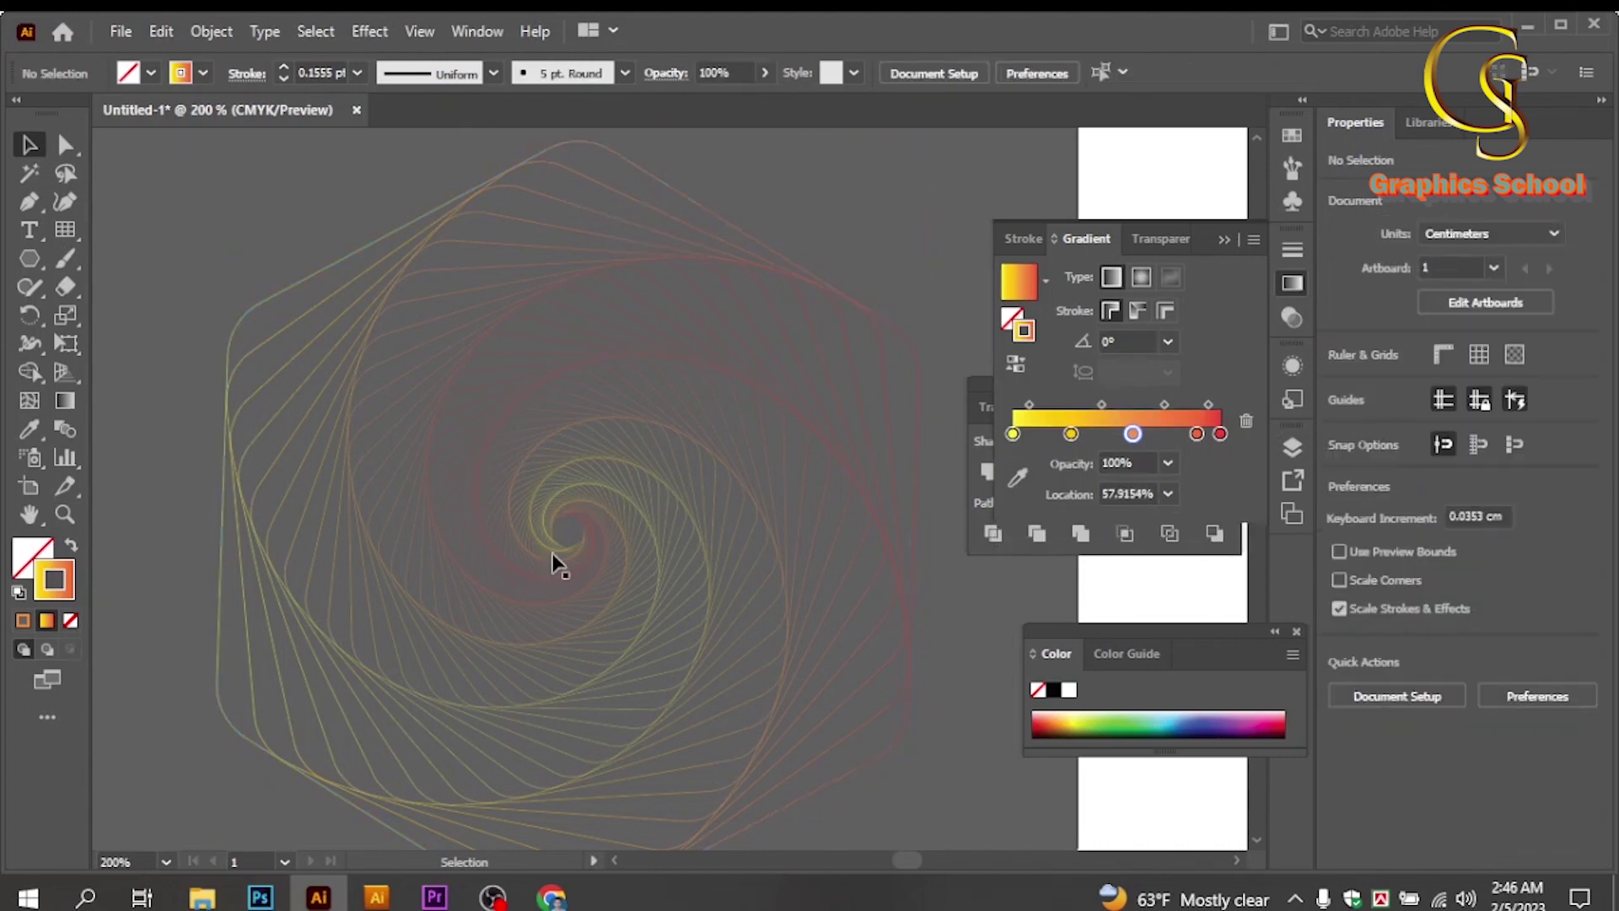
Scale the hexagon spiral down to about 2.7 by 2.9 cm and deselect it.
{"action": "key", "text": "ctrl+minus"}
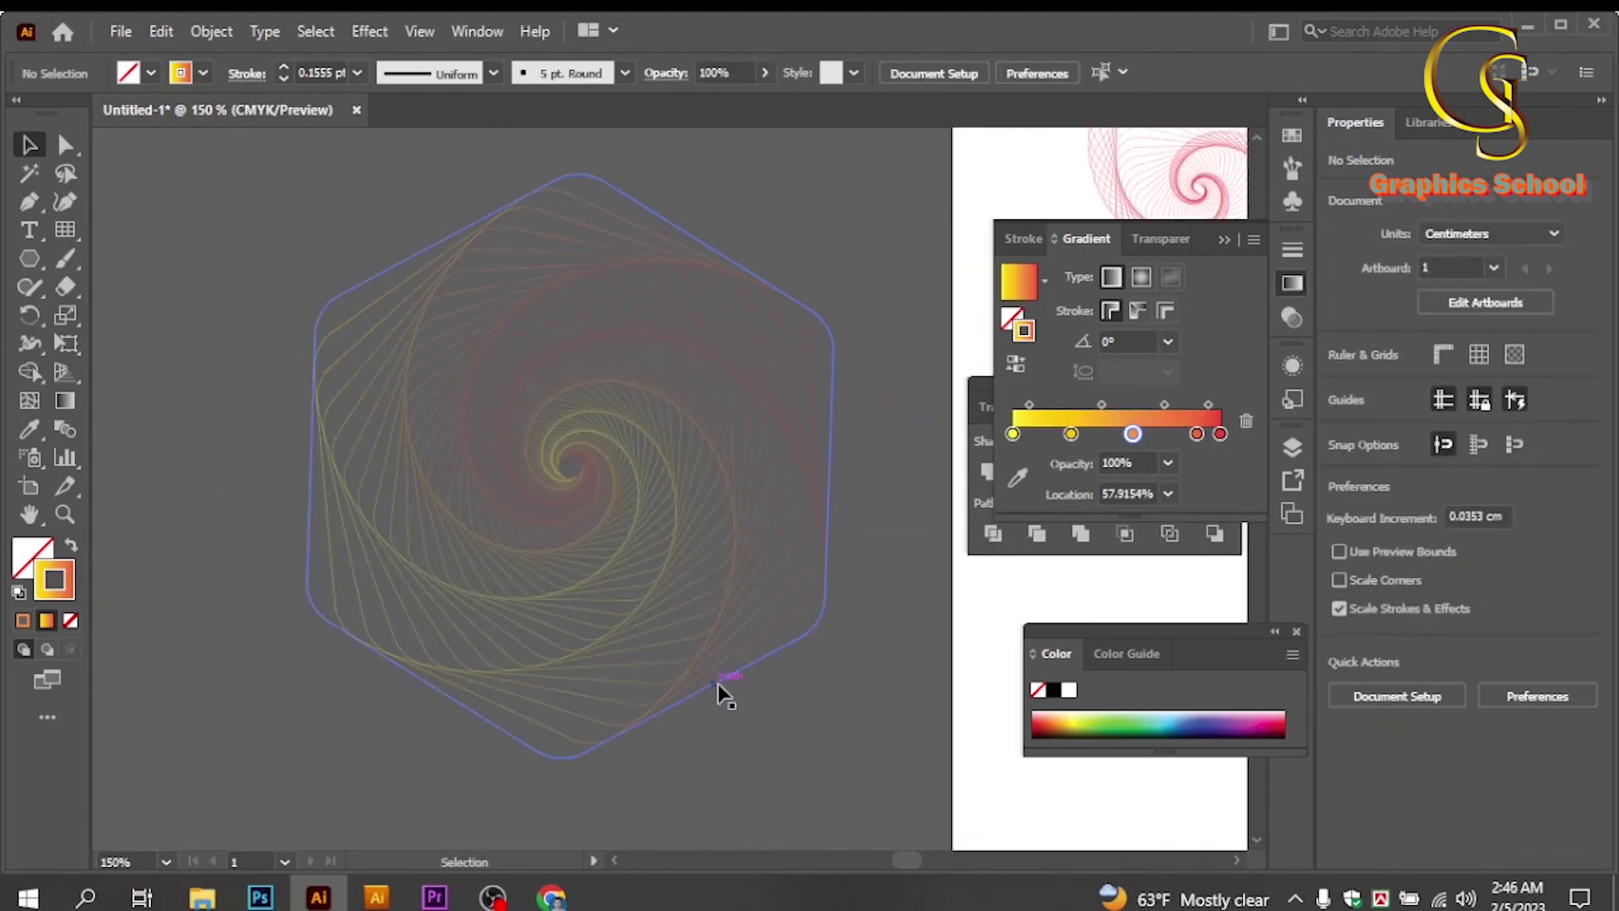
{"action": "left_click", "coordinate": [586, 755]}
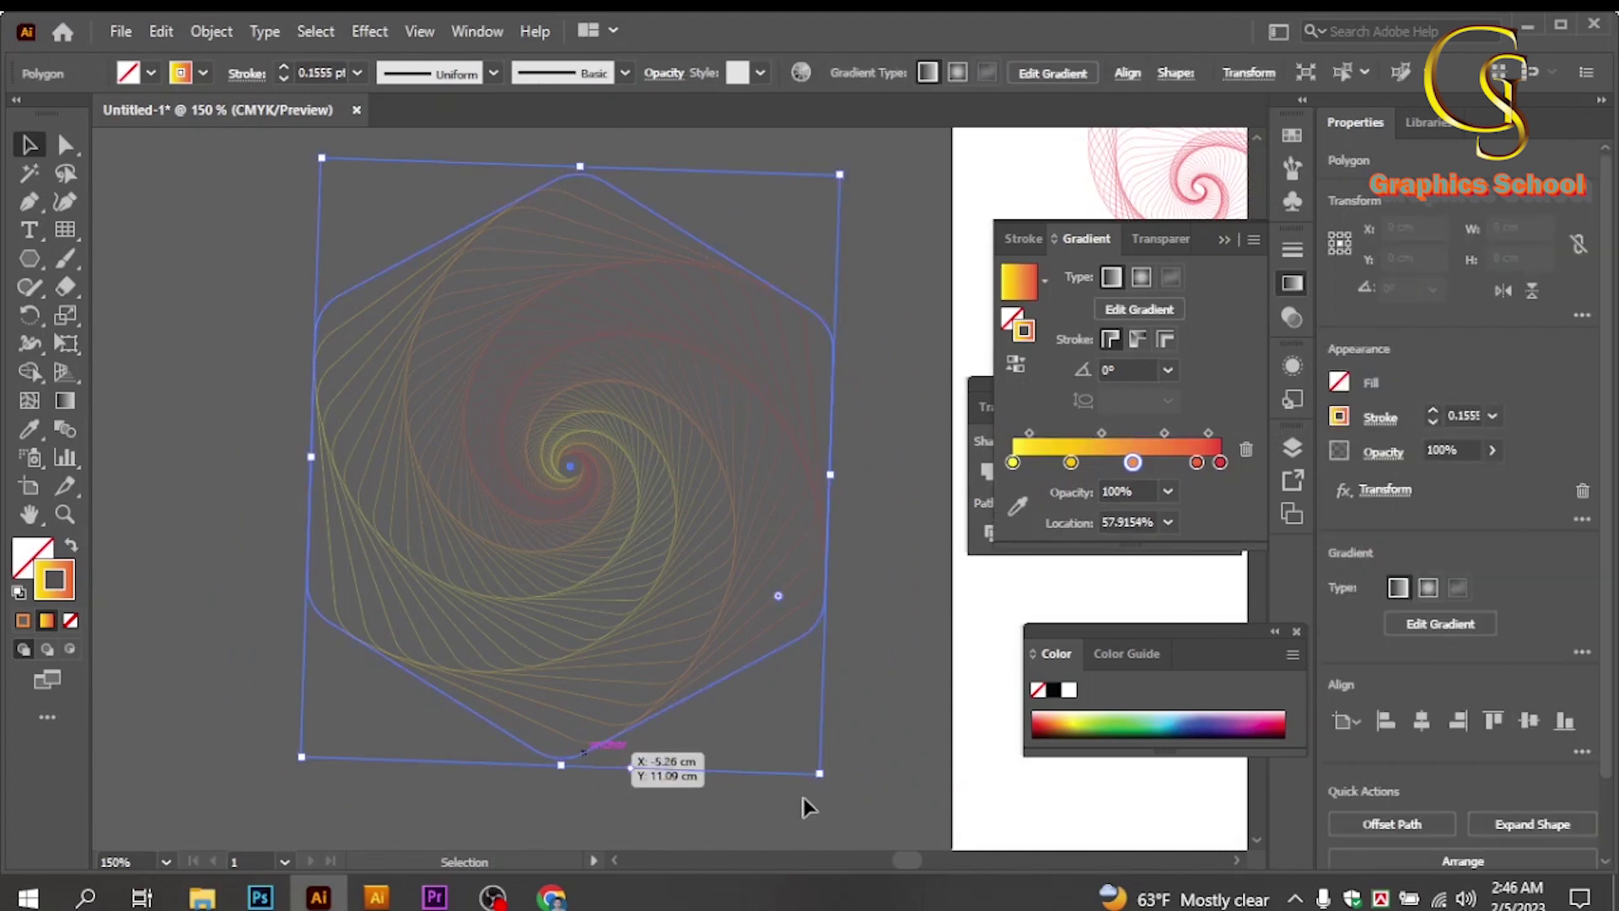
{"action": "left_click_drag", "start_coordinate": [820, 773], "coordinate": [499, 354]}
{"action": "left_click", "coordinate": [715, 351]}
{"action": "left_click_drag", "start_coordinate": [201, 359], "coordinate": [459, 372]}
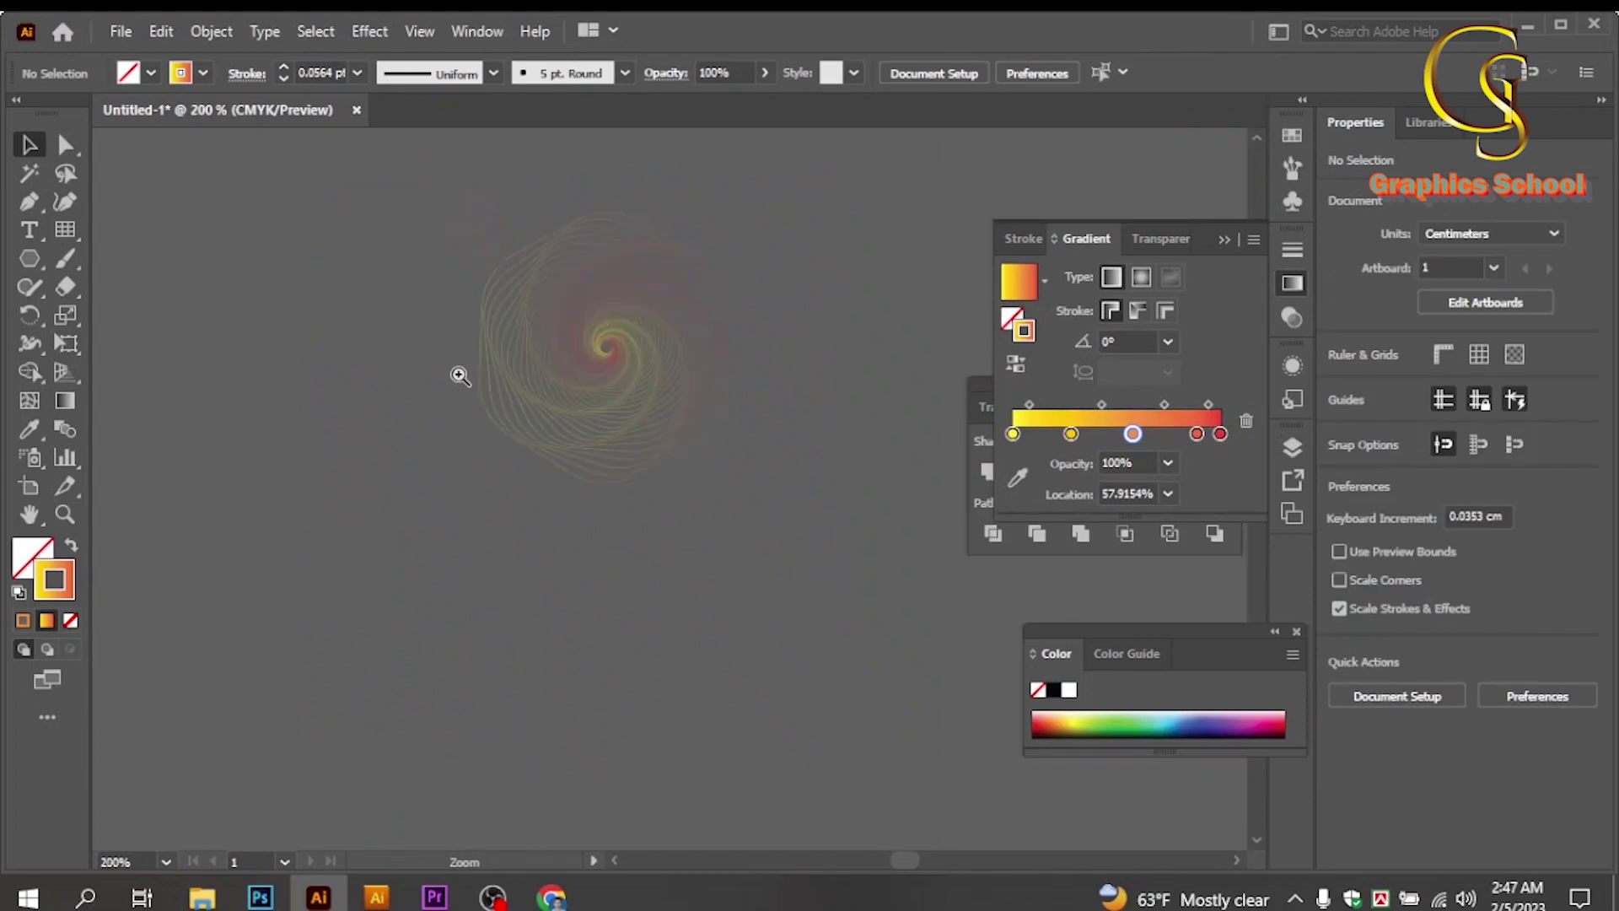
Reset the base hexagon's corner radius to 0 cm and place the spiral on the artboard below the rectangle spiral.
{"action": "key", "text": "ctrl+plus"}
{"action": "key", "text": "ctrl+plus"}
{"action": "left_click_drag", "start_coordinate": [947, 498], "coordinate": [768, 467]}
{"action": "left_click", "coordinate": [796, 620], "text": "ctrl+alt"}
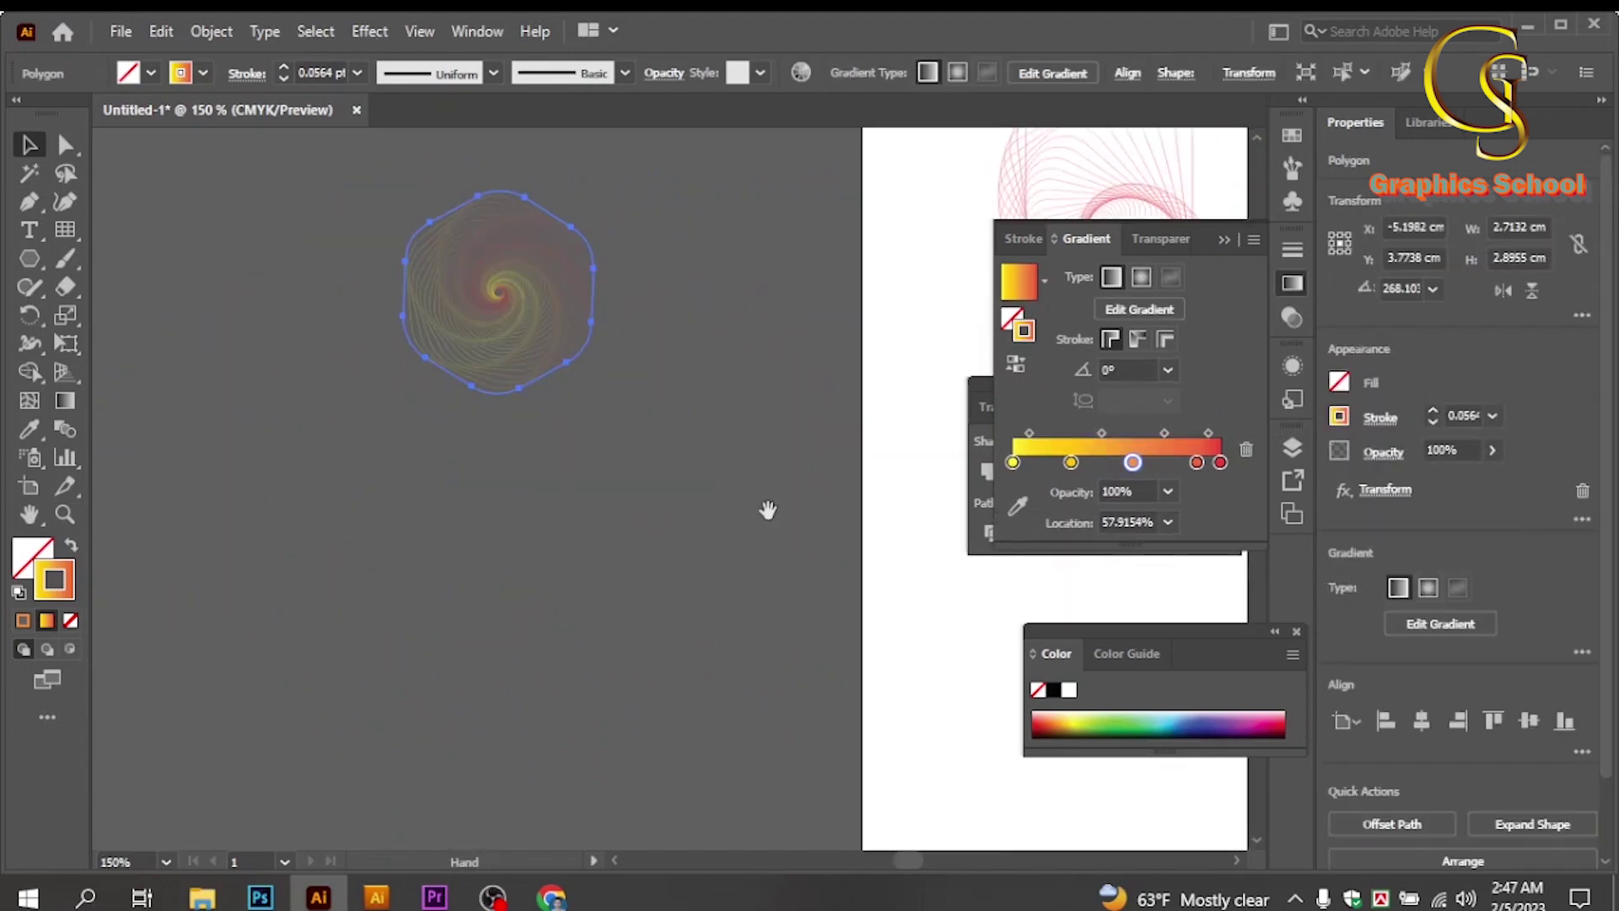
{"action": "left_click", "coordinate": [766, 510], "text": "ctrl+alt"}
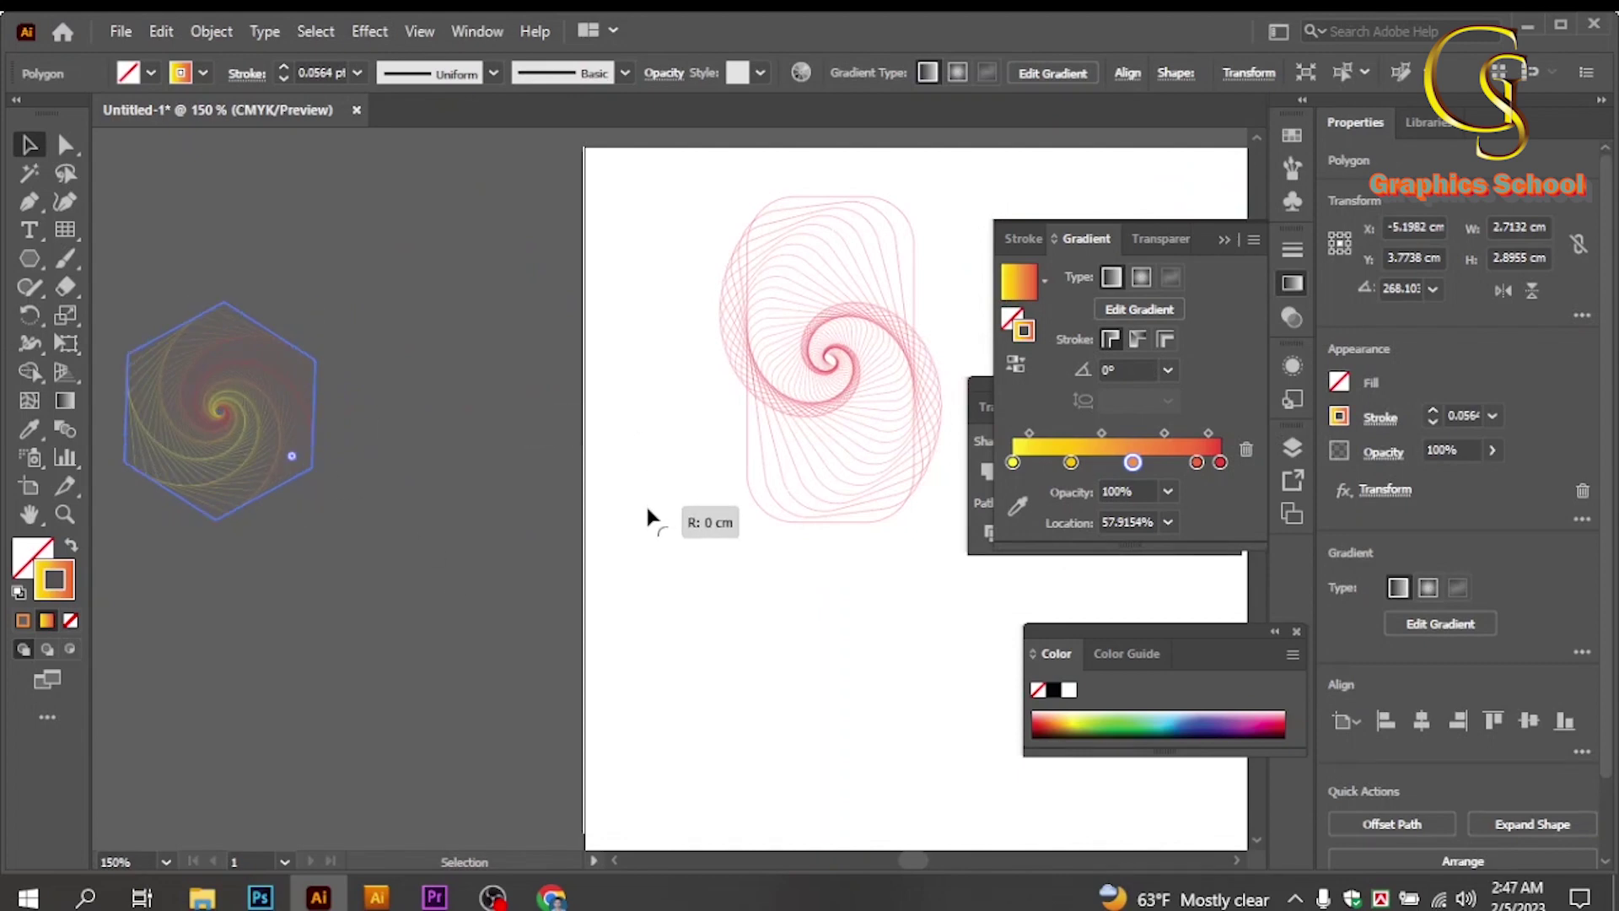
{"action": "left_click_drag", "start_coordinate": [245, 420], "coordinate": [774, 675]}
{"action": "left_click", "coordinate": [319, 643]}
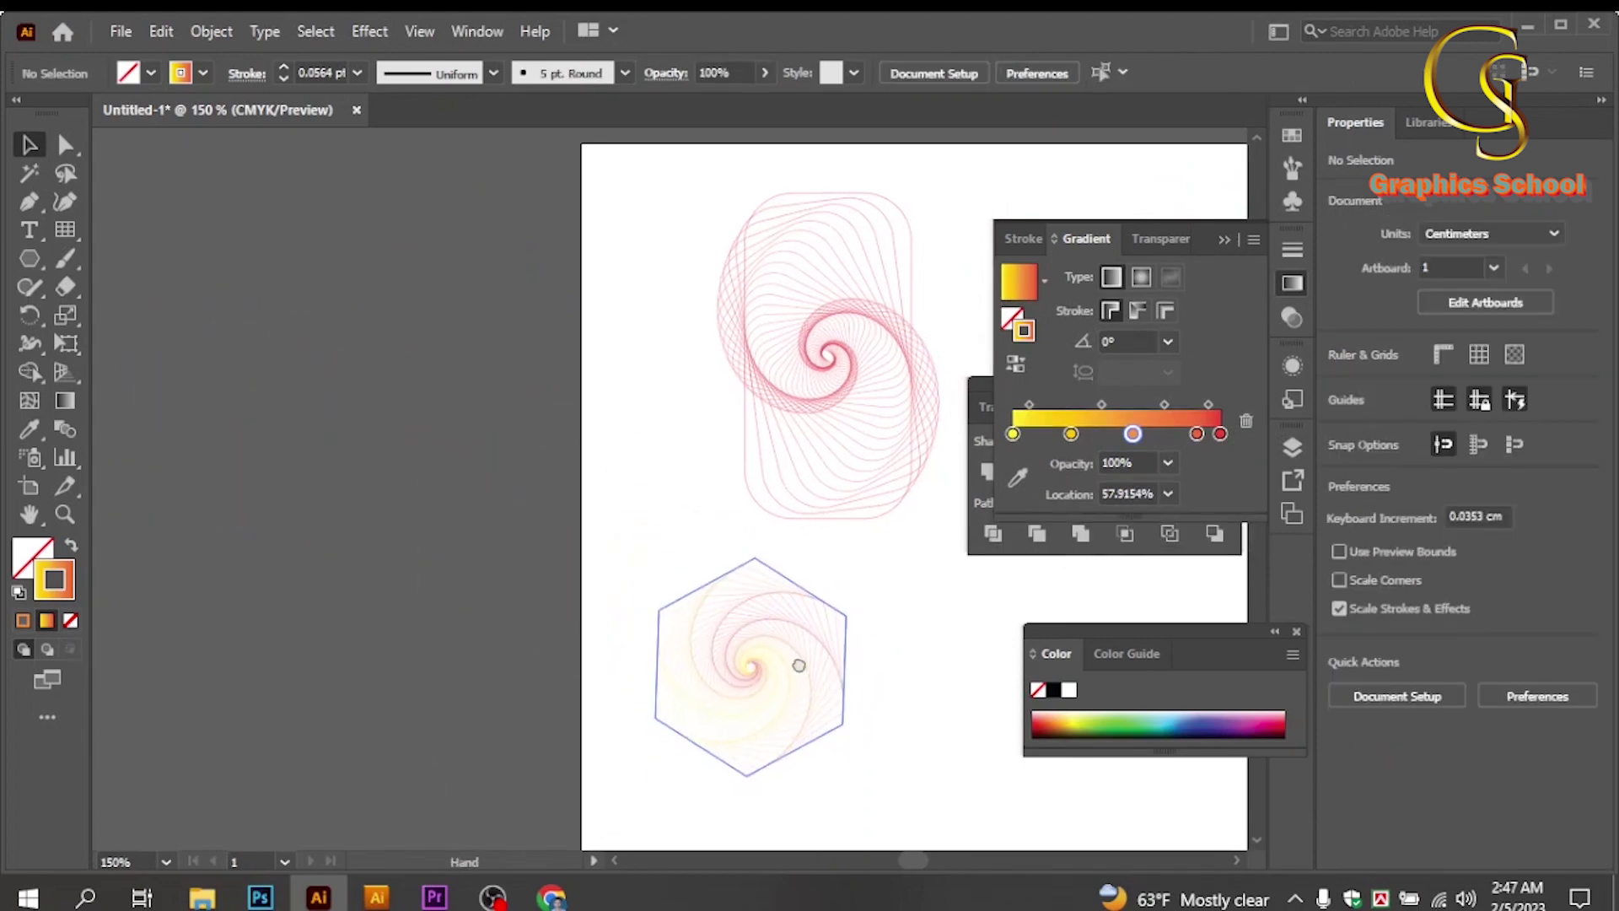
Draw a six-pointed star about 11.3 by 9.9 cm beside the two spirals with the Star tool and keep it selected.
{"action": "scroll", "coordinate": [745, 582], "scroll_direction": "right", "scroll_amount": 6}
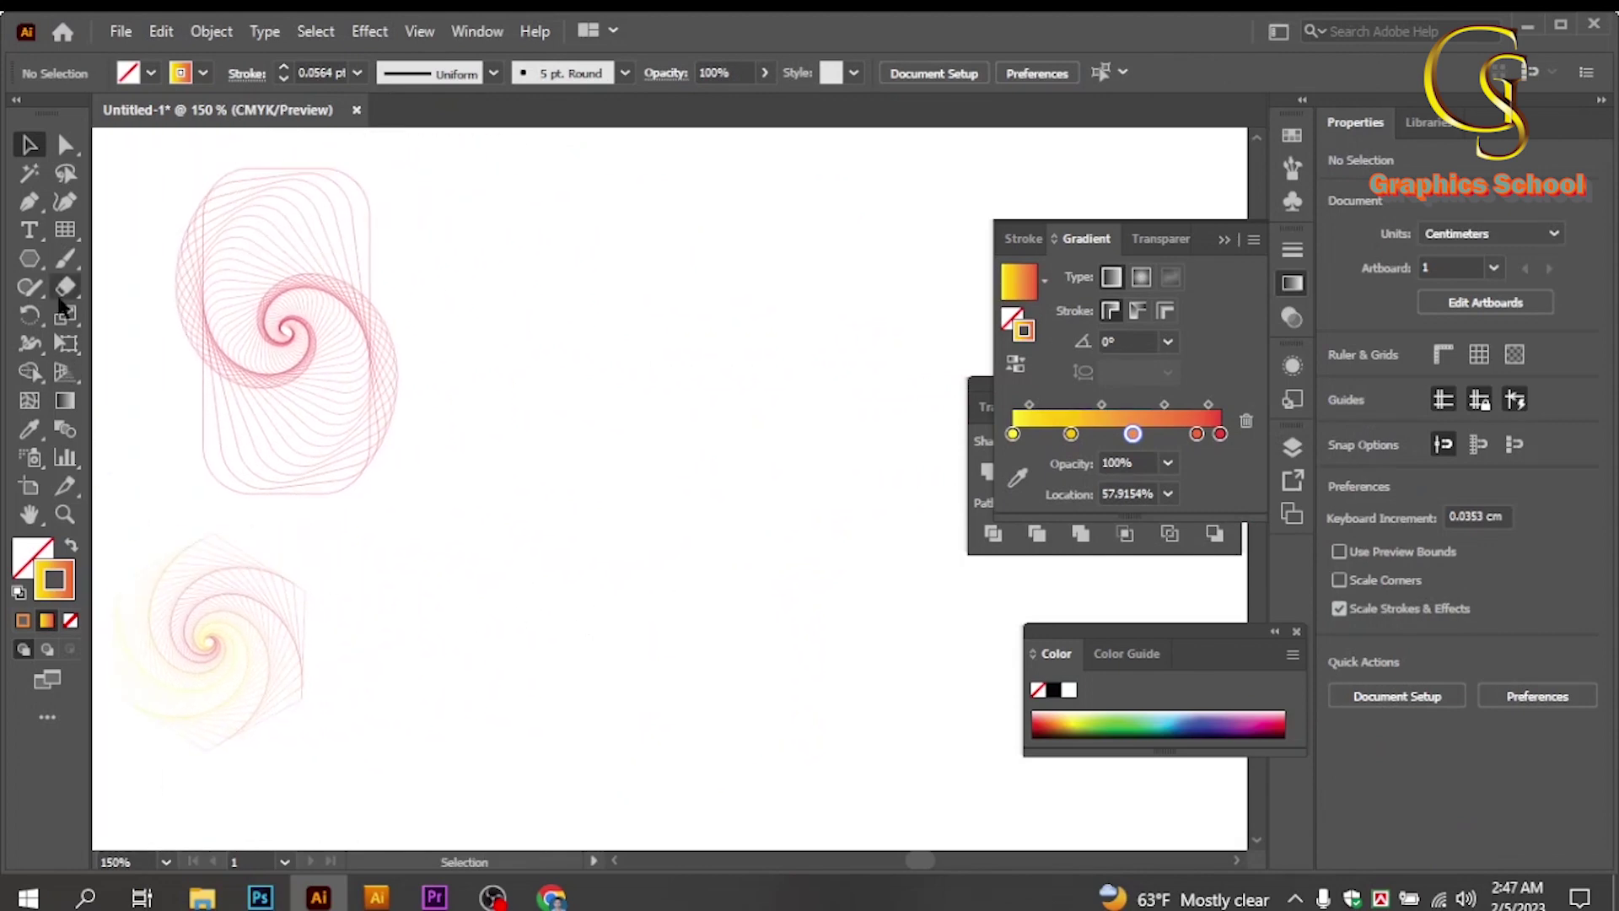
{"action": "left_click", "coordinate": [30, 258]}
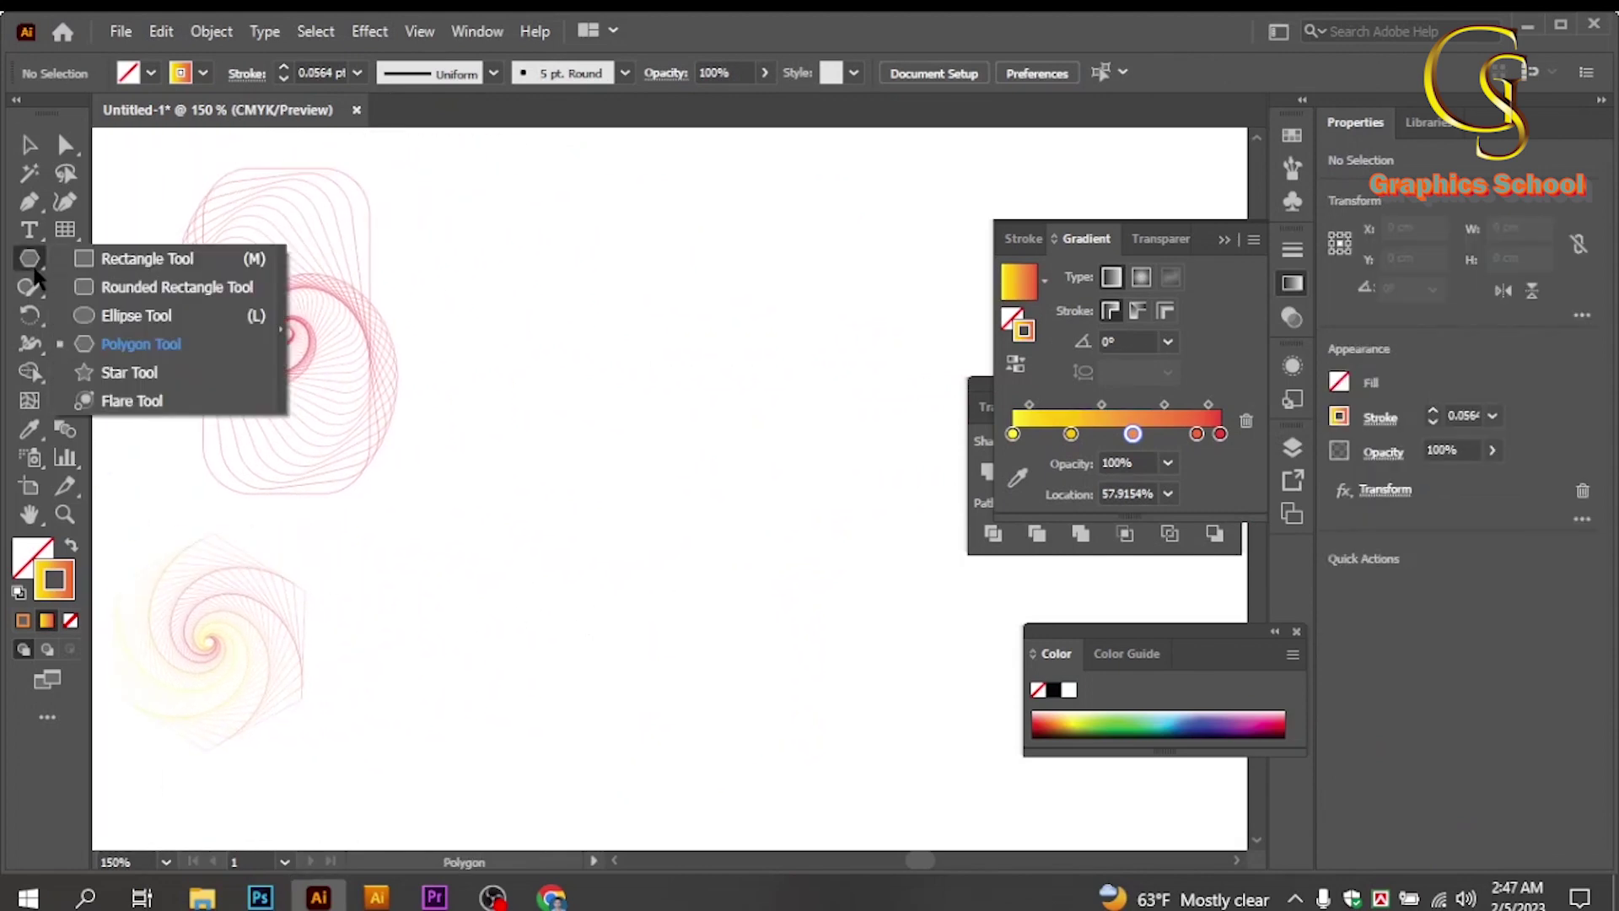
{"action": "left_click", "coordinate": [129, 372]}
{"action": "left_click_drag", "start_coordinate": [677, 463], "coordinate": [264, 466]}
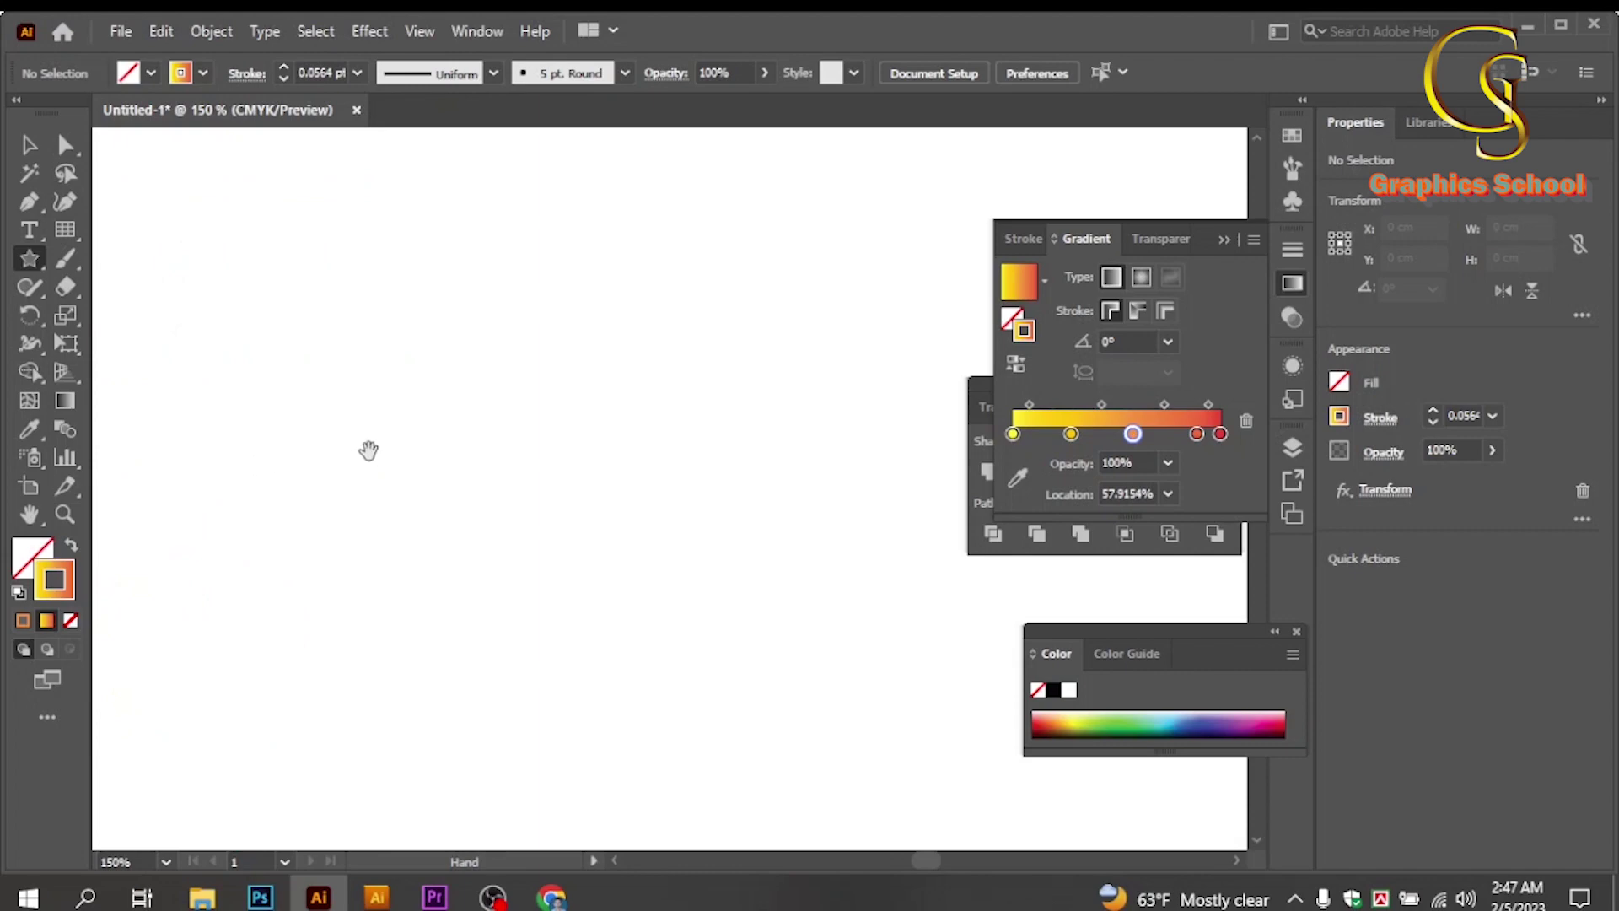
{"action": "left_click", "coordinate": [557, 481], "text": "ctrl+alt"}
{"action": "left_click", "coordinate": [557, 482], "text": "ctrl+alt"}
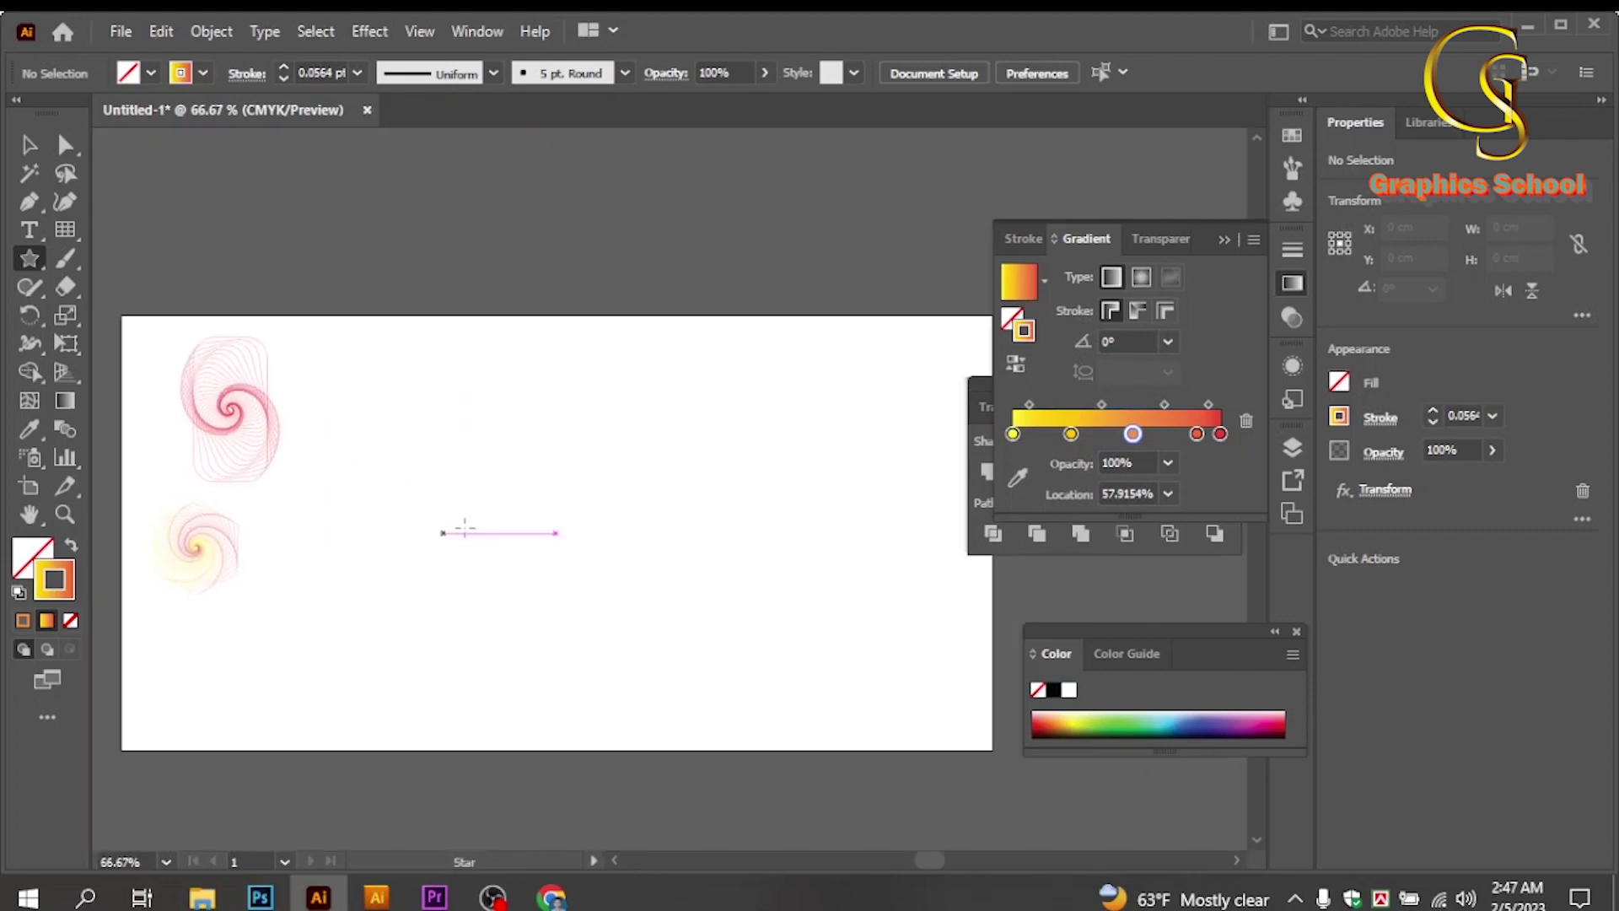
{"action": "left_click_drag", "start_coordinate": [547, 489], "coordinate": [638, 644]}
{"action": "key", "text": "v"}
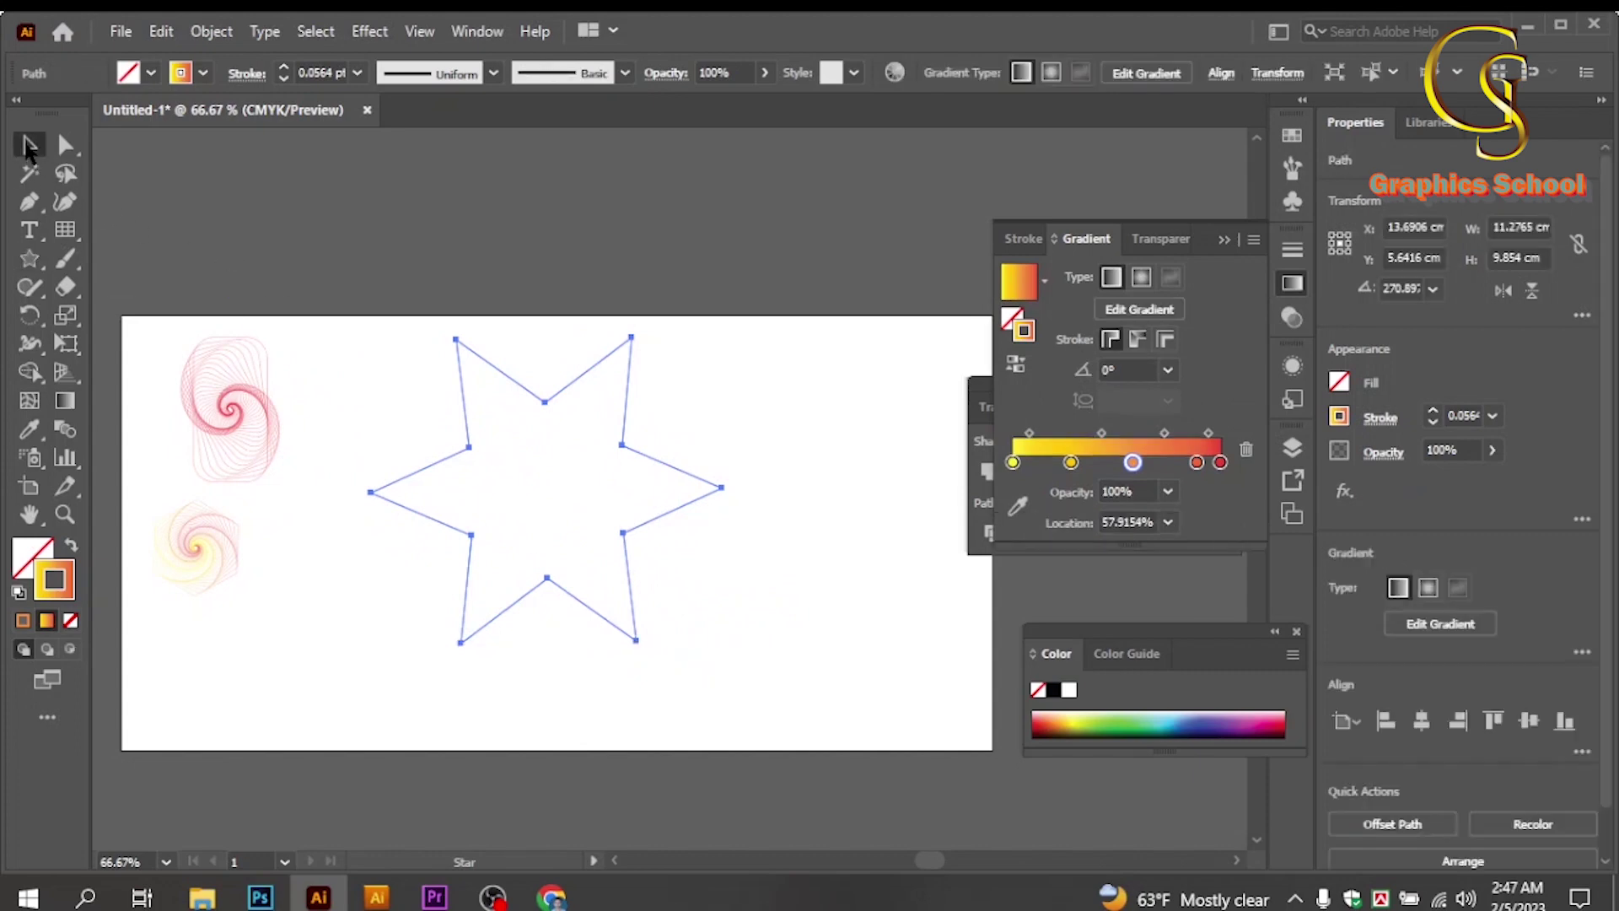
{"action": "left_click", "coordinate": [786, 594]}
{"action": "left_click_drag", "start_coordinate": [426, 535], "coordinate": [711, 683]}
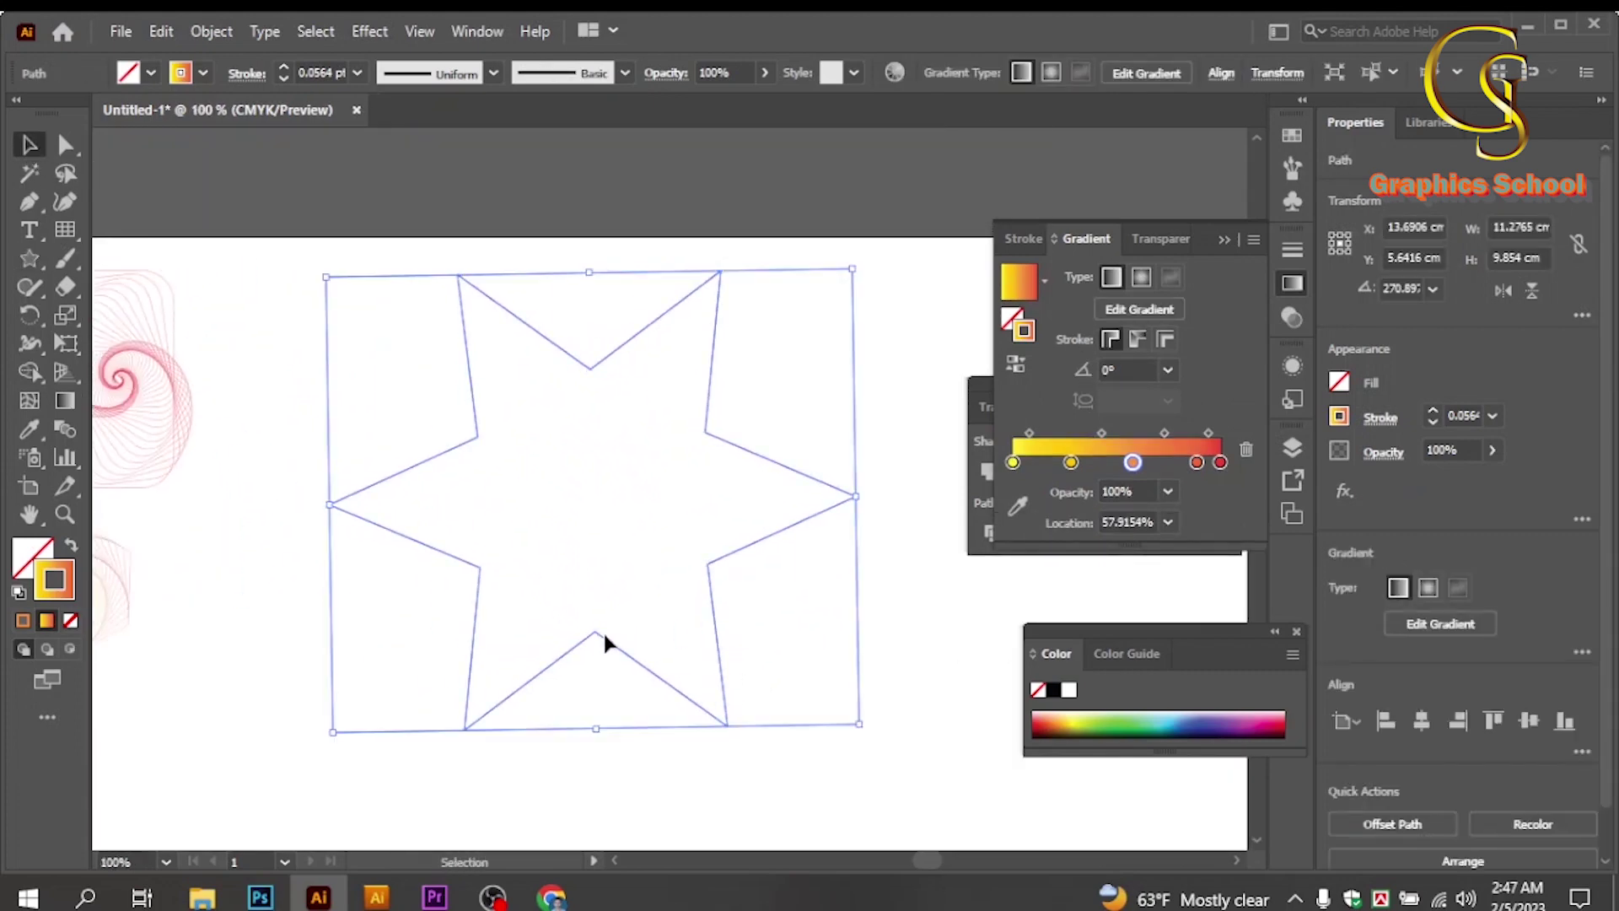
Apply a Transform effect to the star with 95% horizontal and vertical scale, a 7° rotation and 60 copies.
{"action": "left_click", "coordinate": [375, 33]}
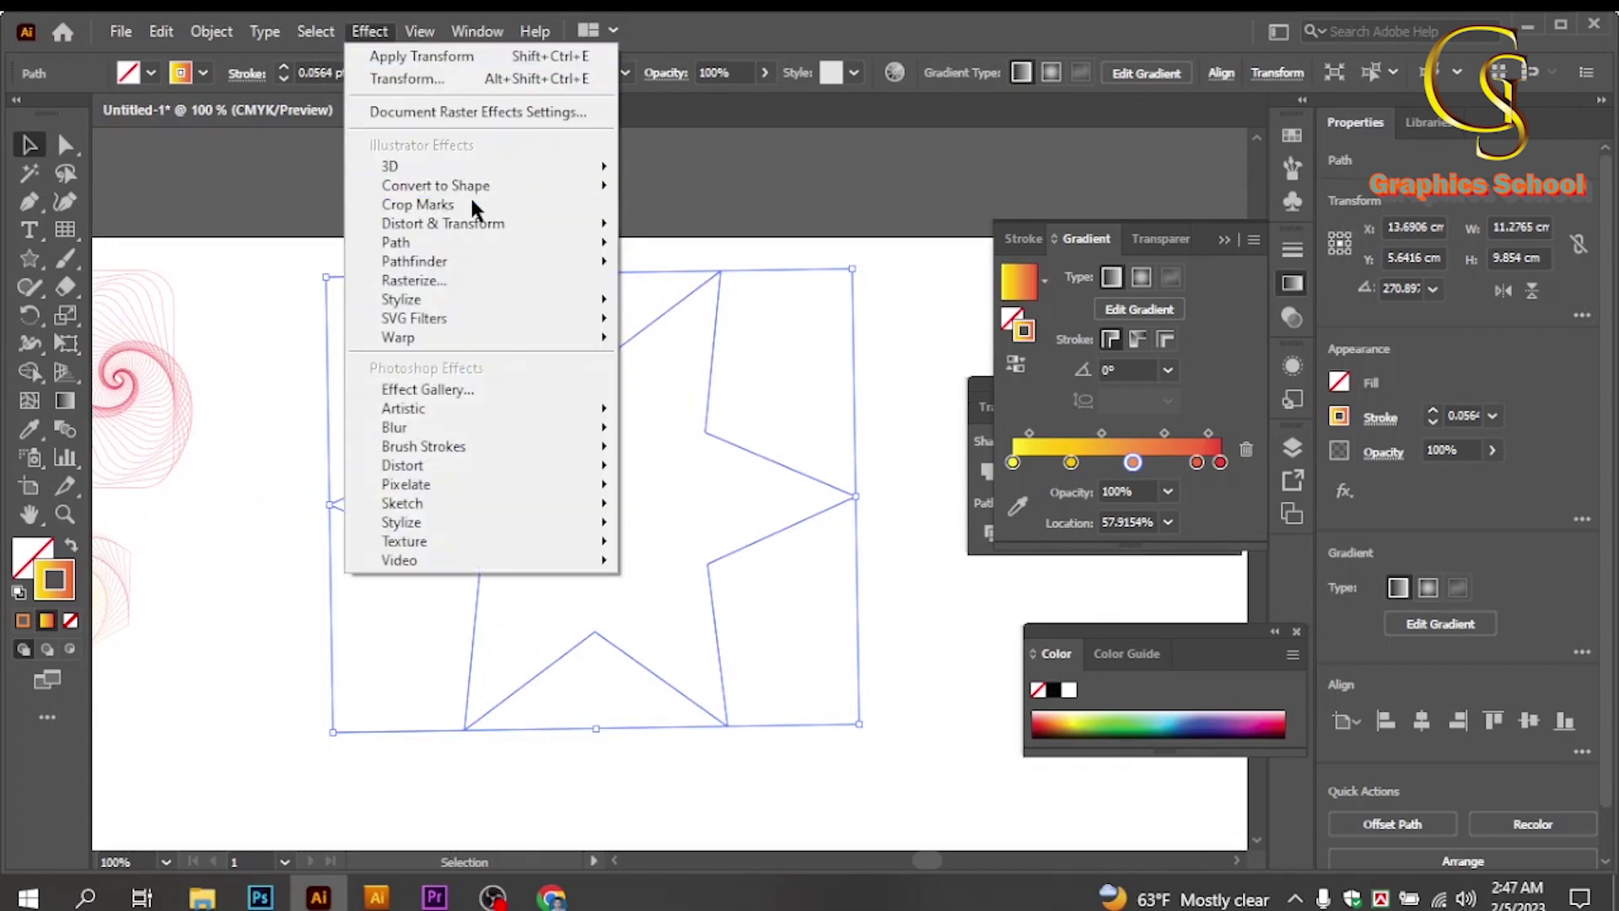
{"action": "mouse_move", "coordinate": [479, 235]}
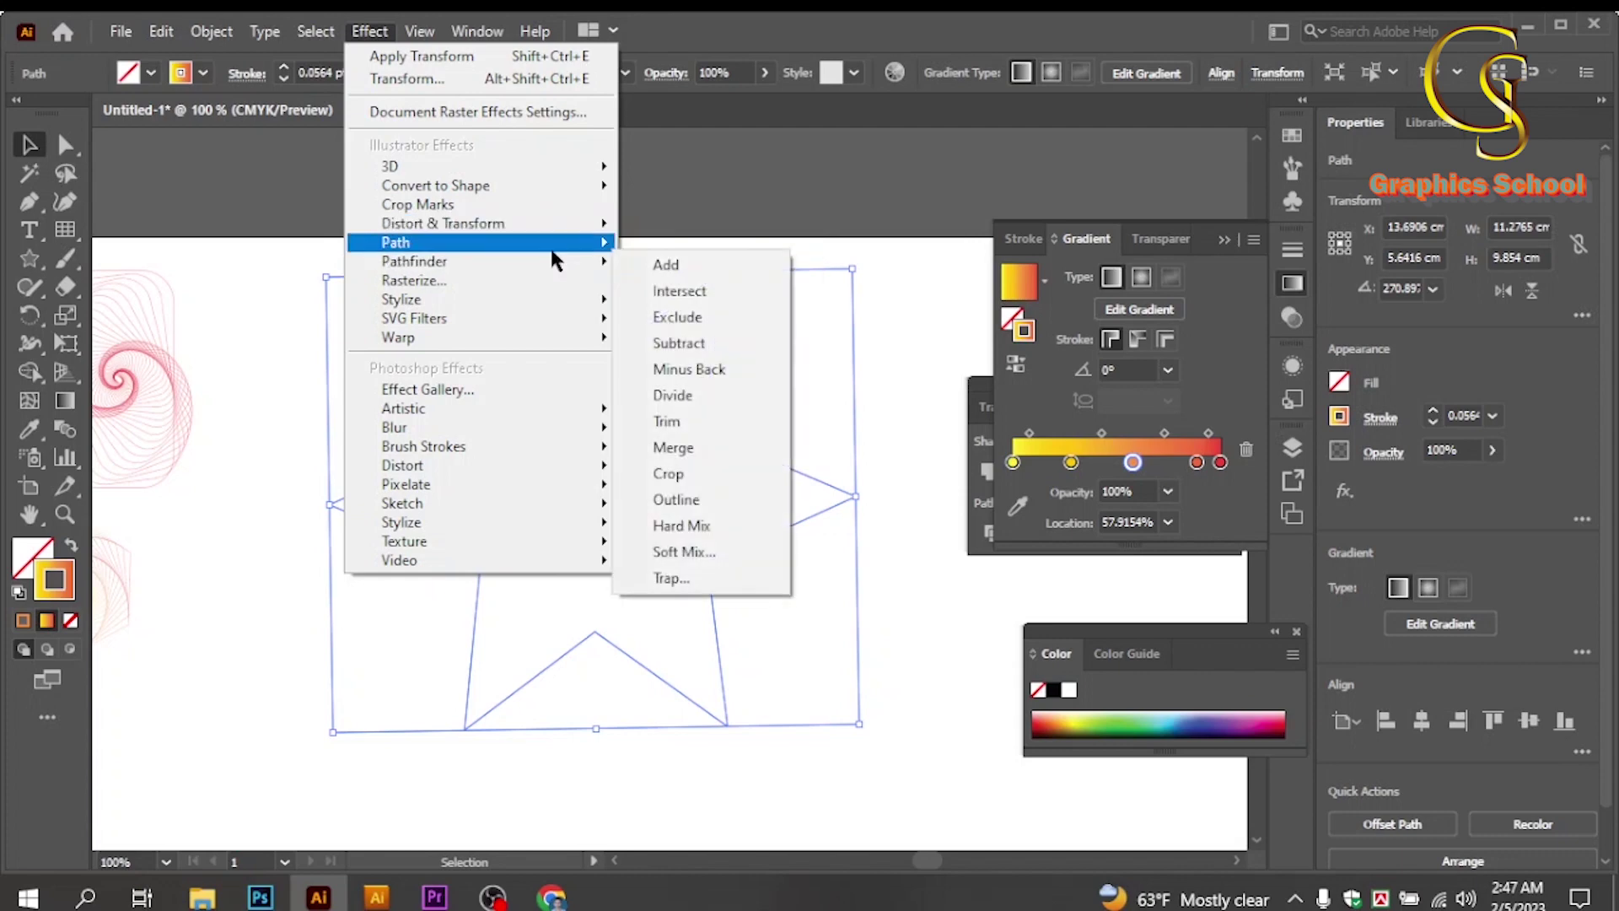
{"action": "mouse_move", "coordinate": [552, 244]}
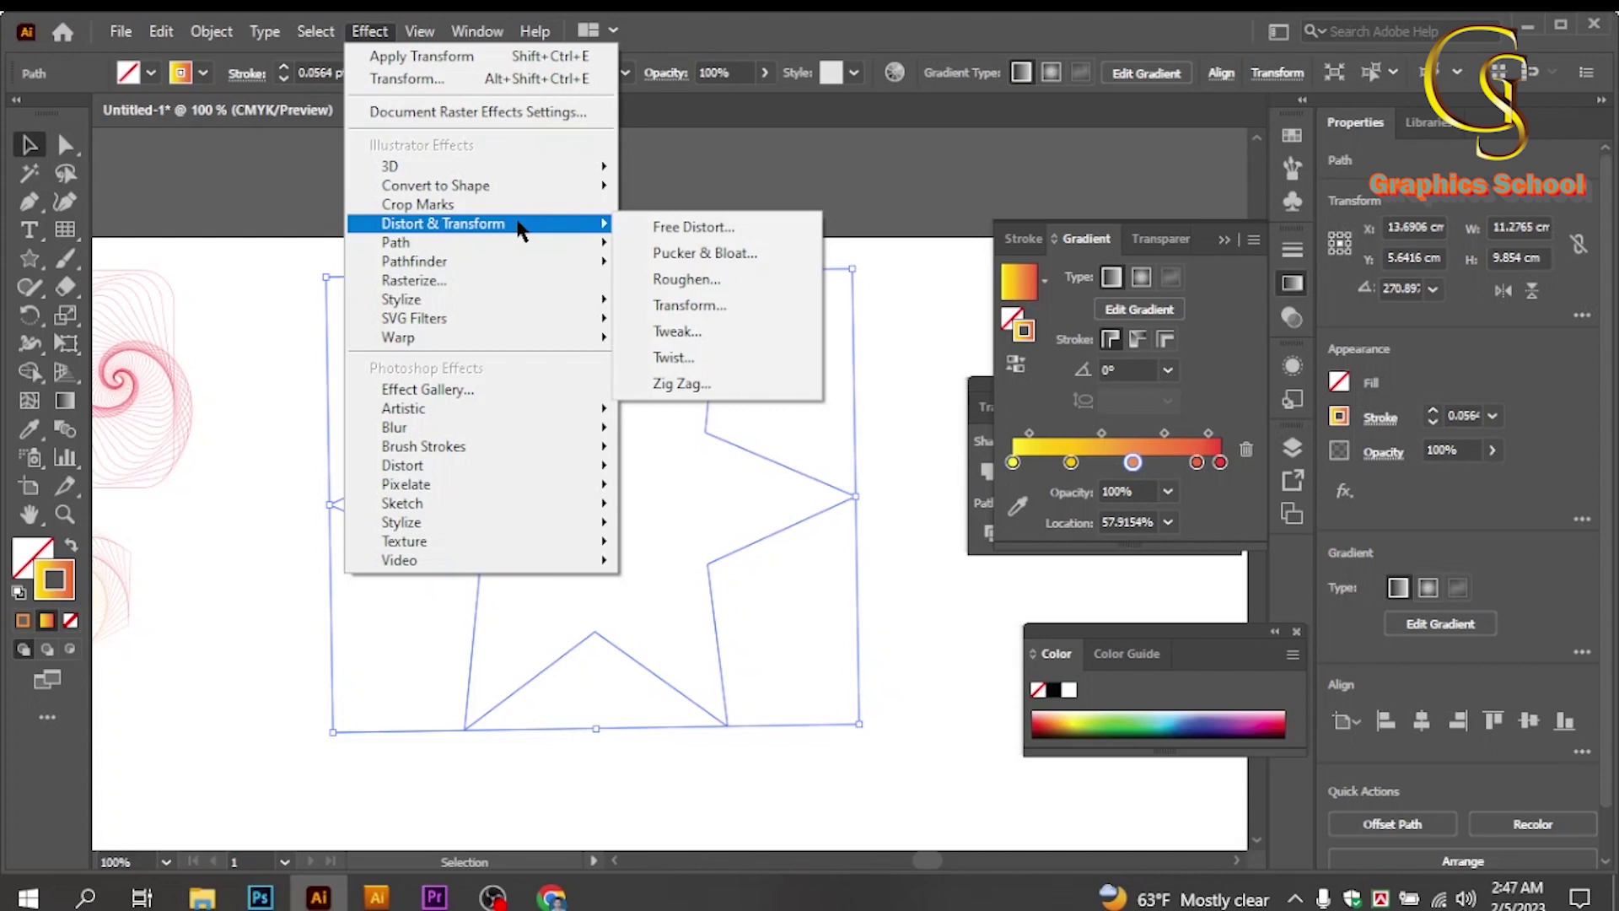
{"action": "left_click", "coordinate": [716, 305]}
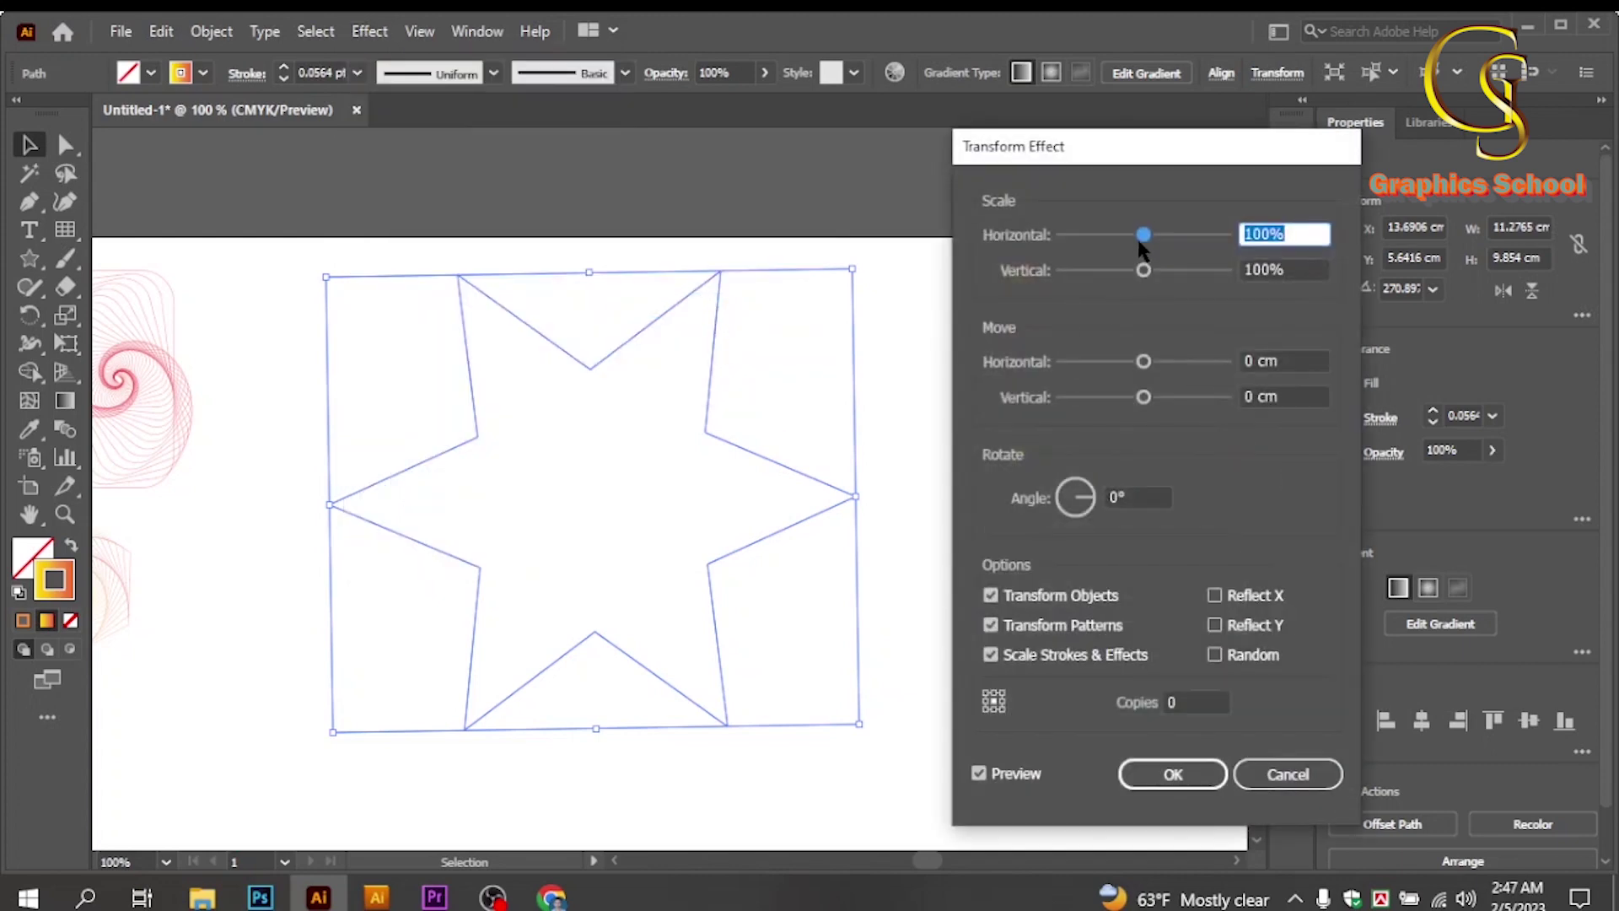
{"action": "type", "text": "95"}
{"action": "key", "text": "Tab"}
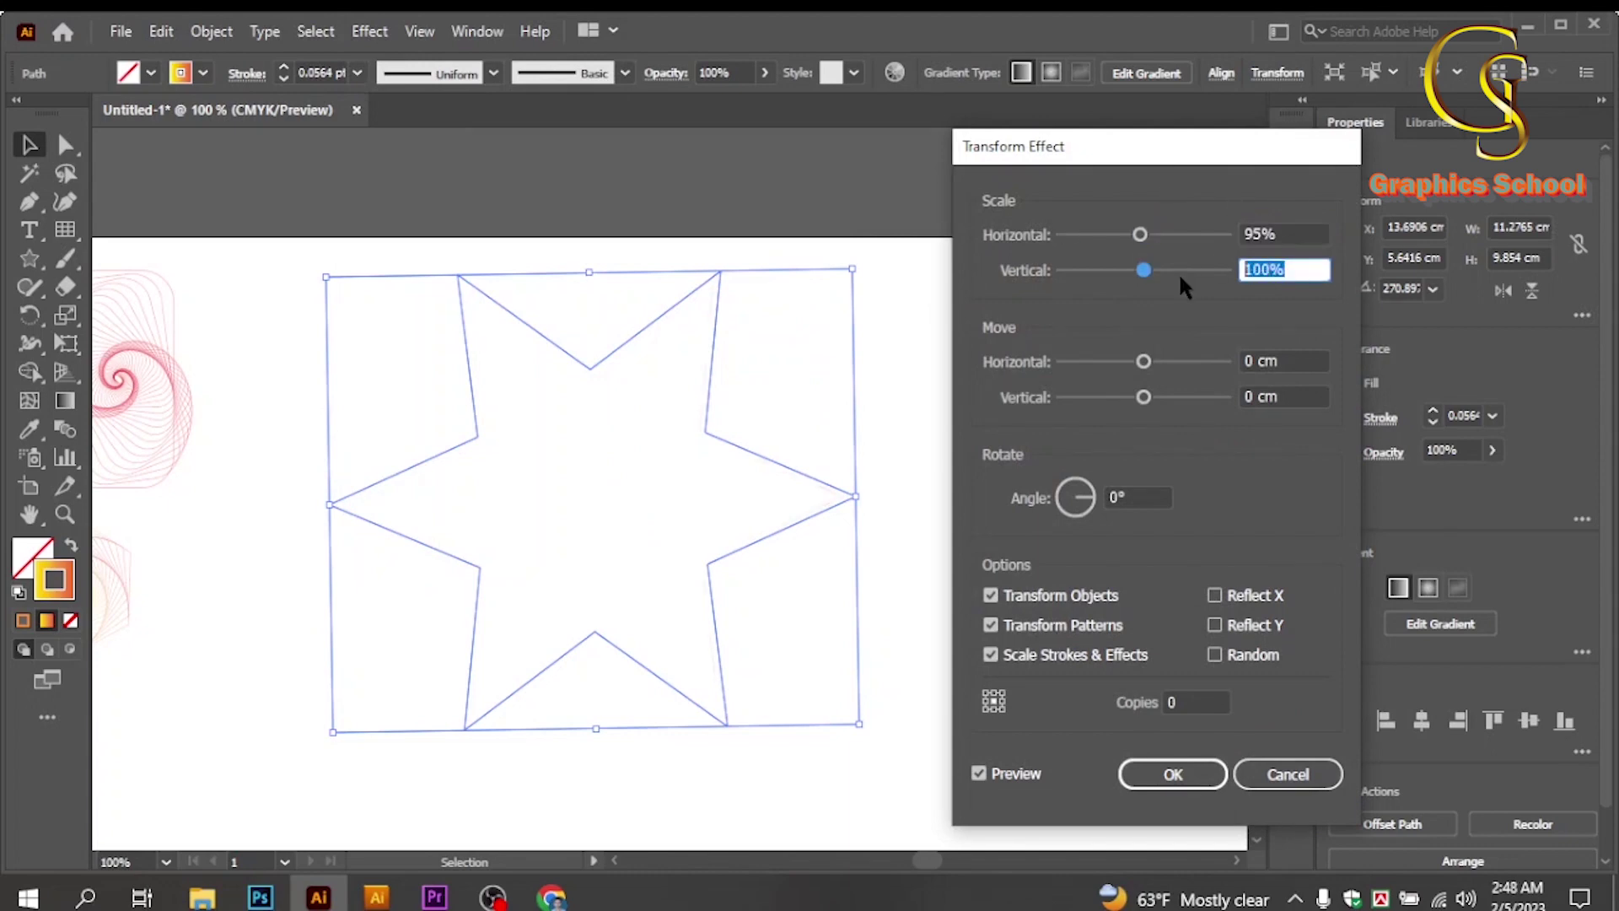
{"action": "type", "text": "95"}
{"action": "left_click", "coordinate": [1162, 497]}
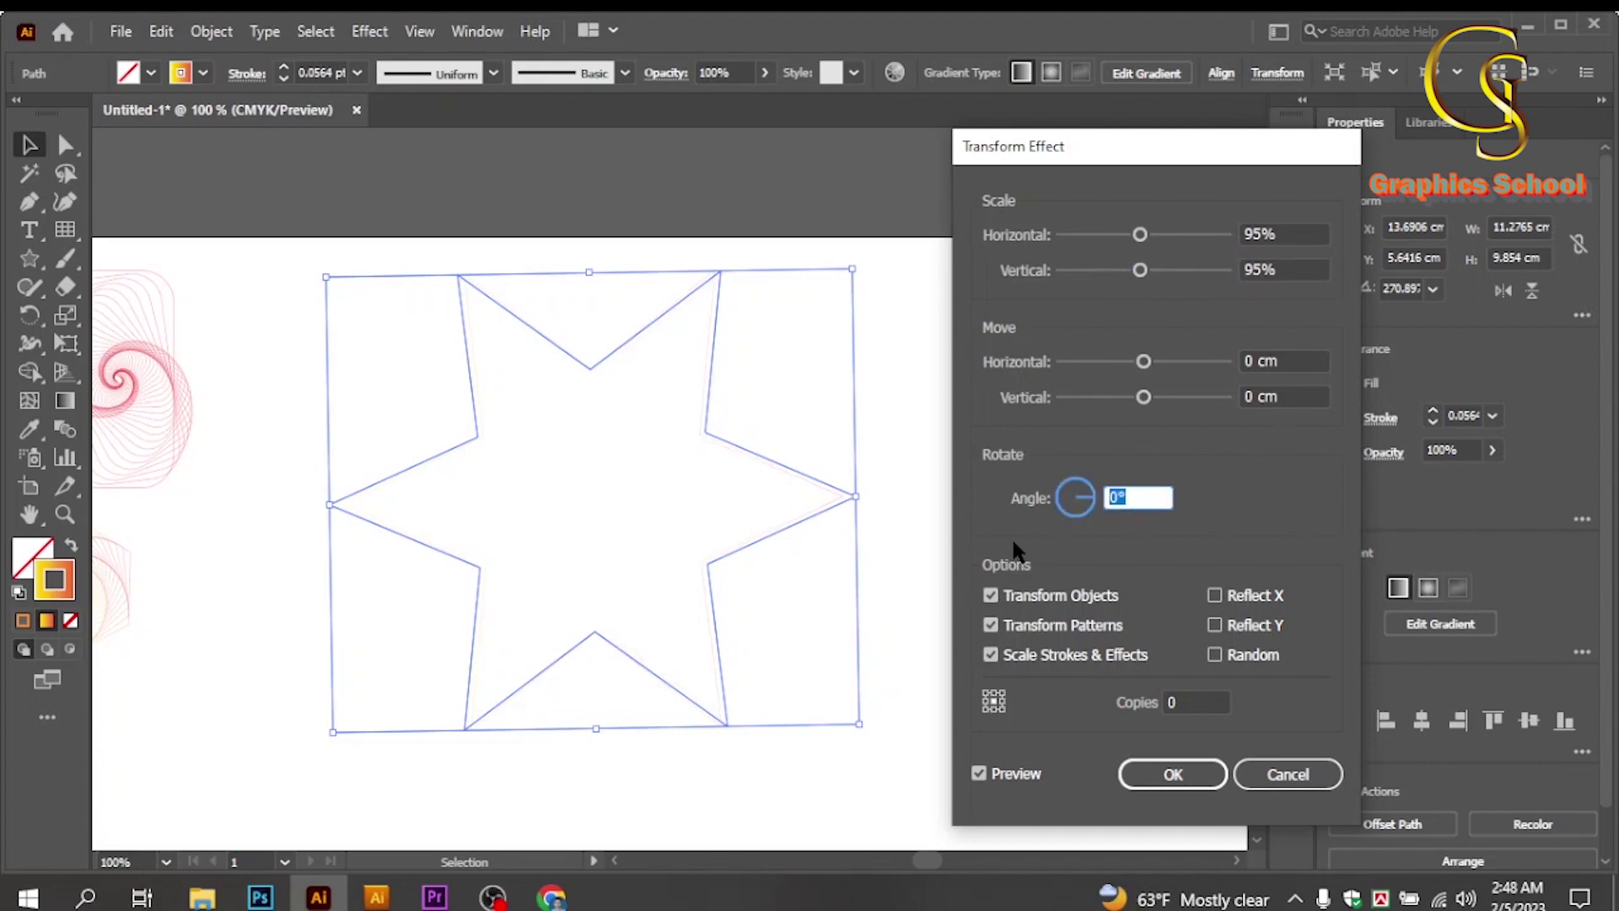
{"action": "type", "text": "7"}
{"action": "left_click", "coordinate": [1207, 702]}
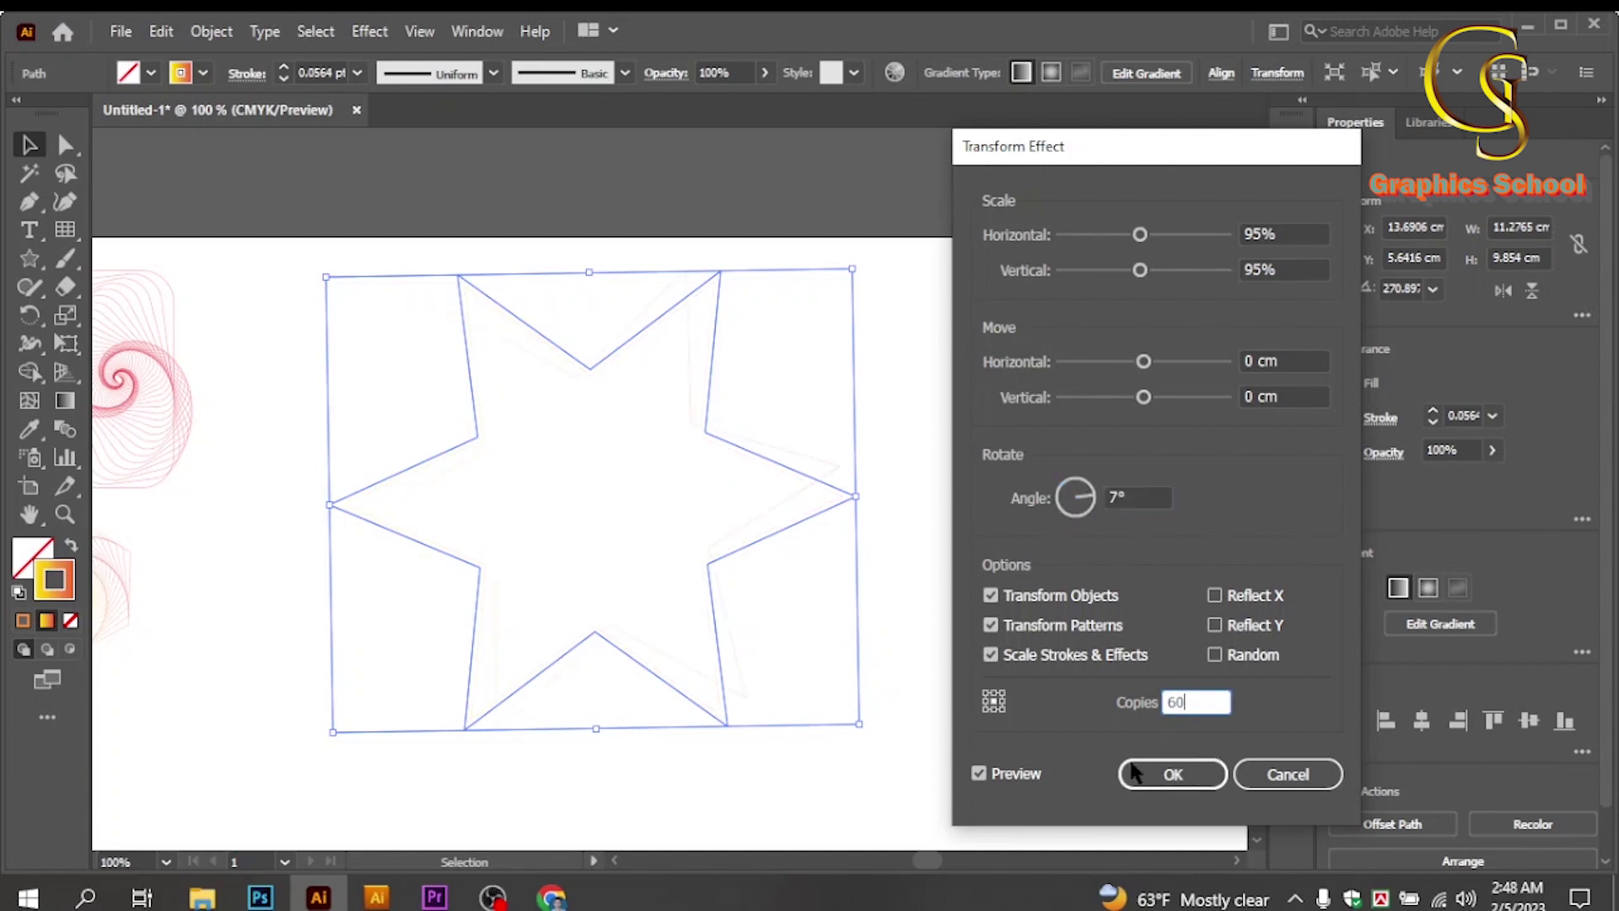
{"action": "left_click", "coordinate": [1140, 774]}
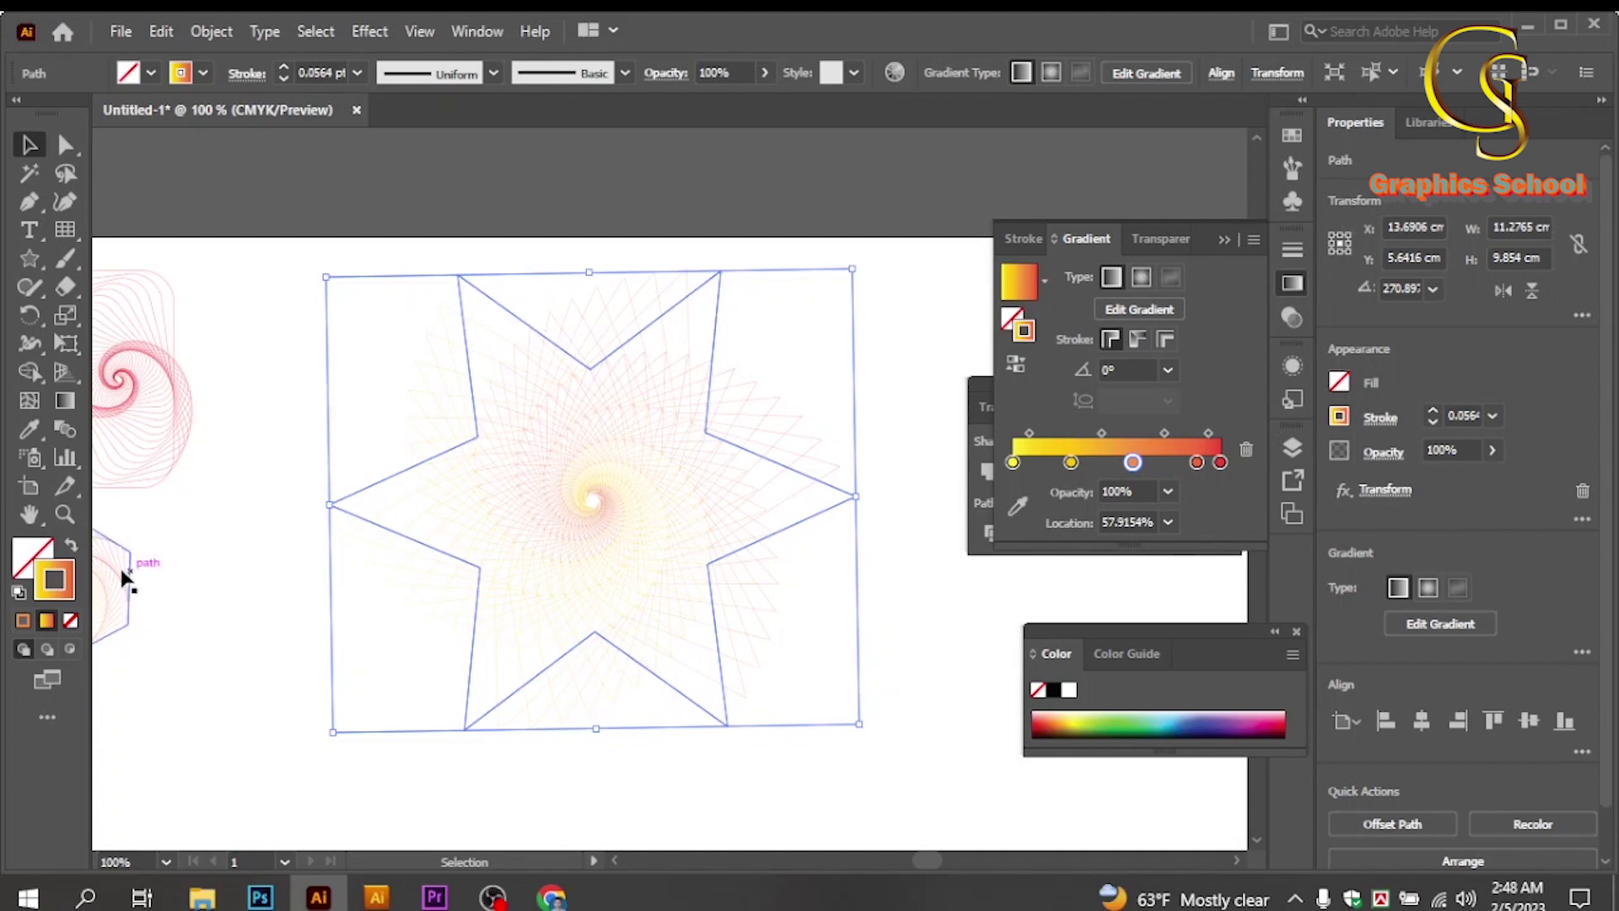
Move the star spiral off the artboard onto the grey canvas beside it and deselect it.
{"action": "key", "text": "z"}
{"action": "left_click", "coordinate": [659, 634]}
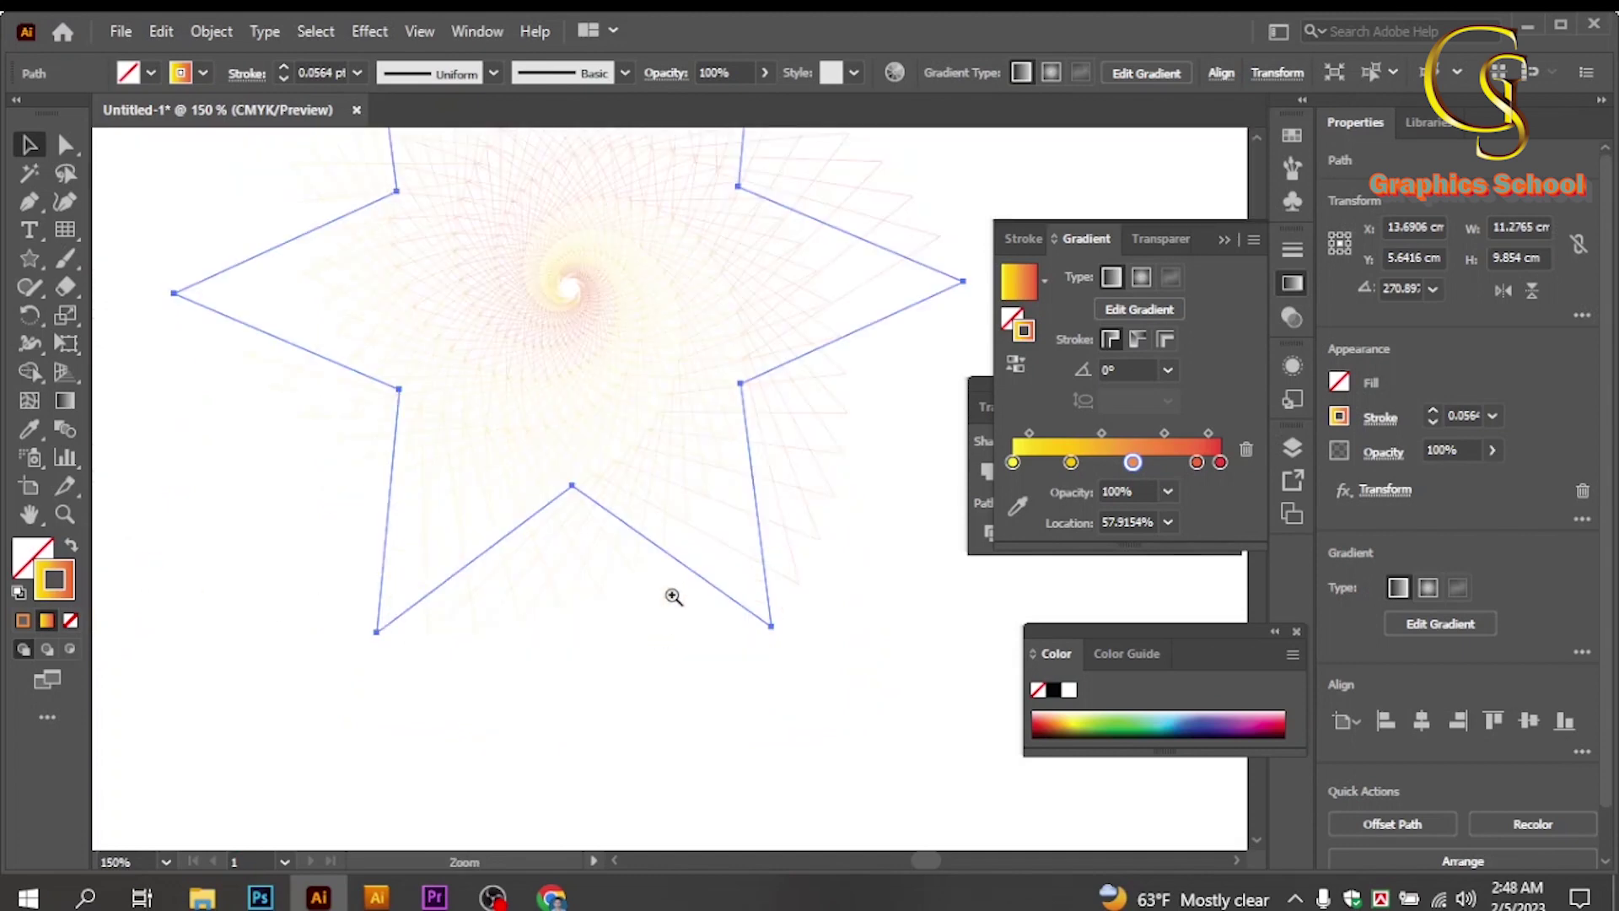
{"action": "left_click", "coordinate": [675, 540], "text": "alt"}
{"action": "left_click", "coordinate": [680, 517], "text": "alt"}
{"action": "left_click_drag", "start_coordinate": [423, 528], "coordinate": [586, 681]}
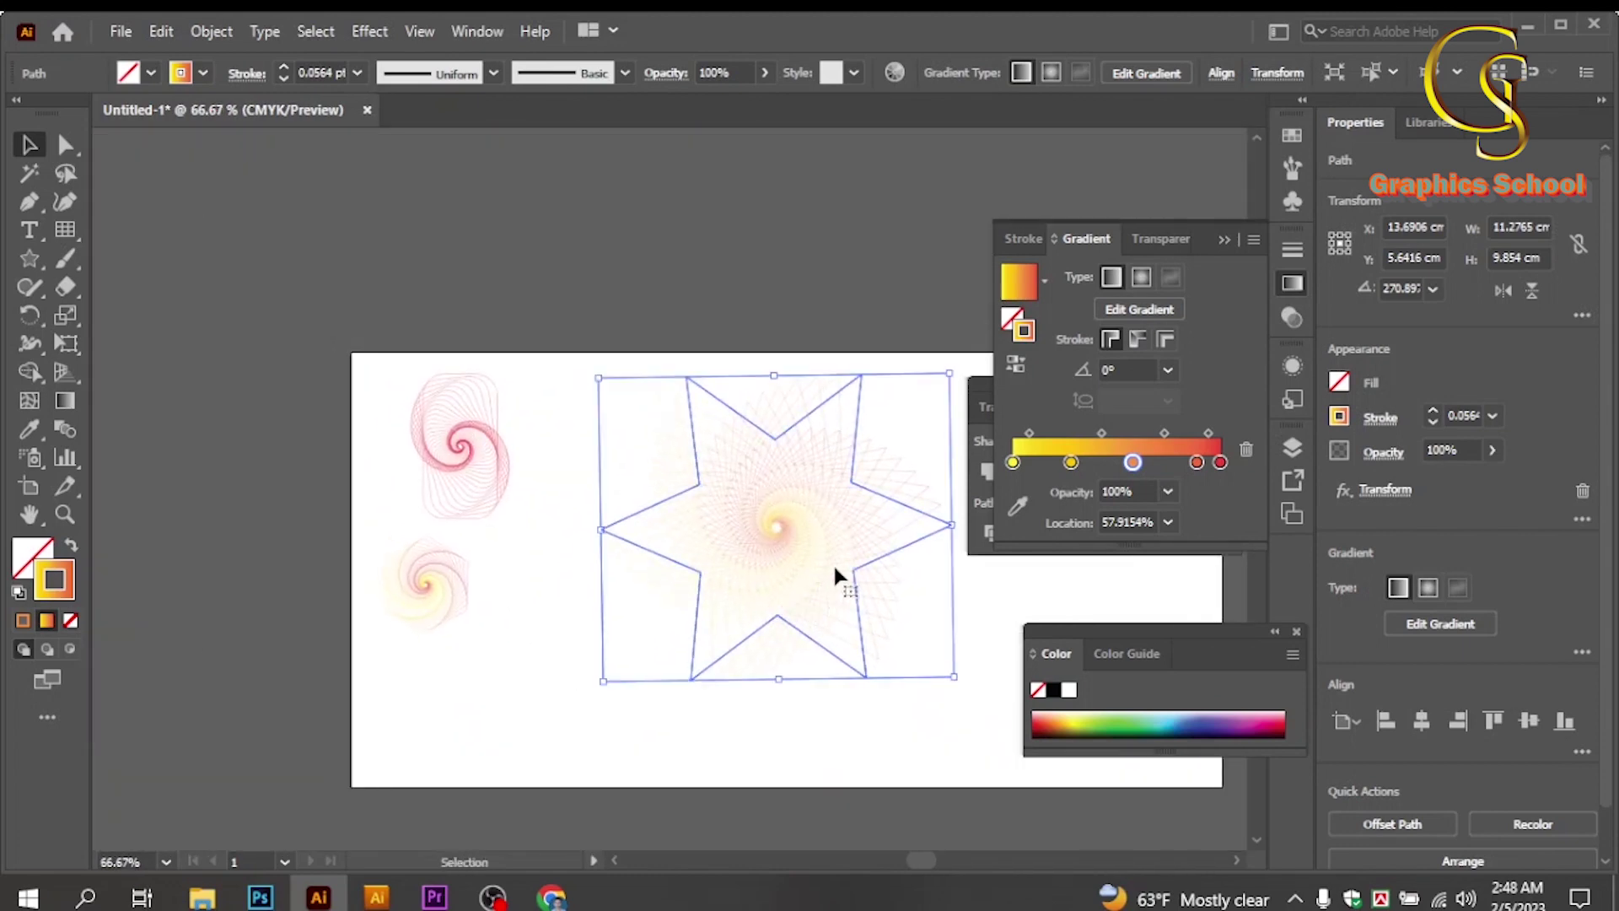
{"action": "left_click_drag", "start_coordinate": [833, 565], "coordinate": [219, 583]}
{"action": "left_click_drag", "start_coordinate": [308, 676], "coordinate": [662, 673]}
{"action": "left_click", "coordinate": [589, 767]}
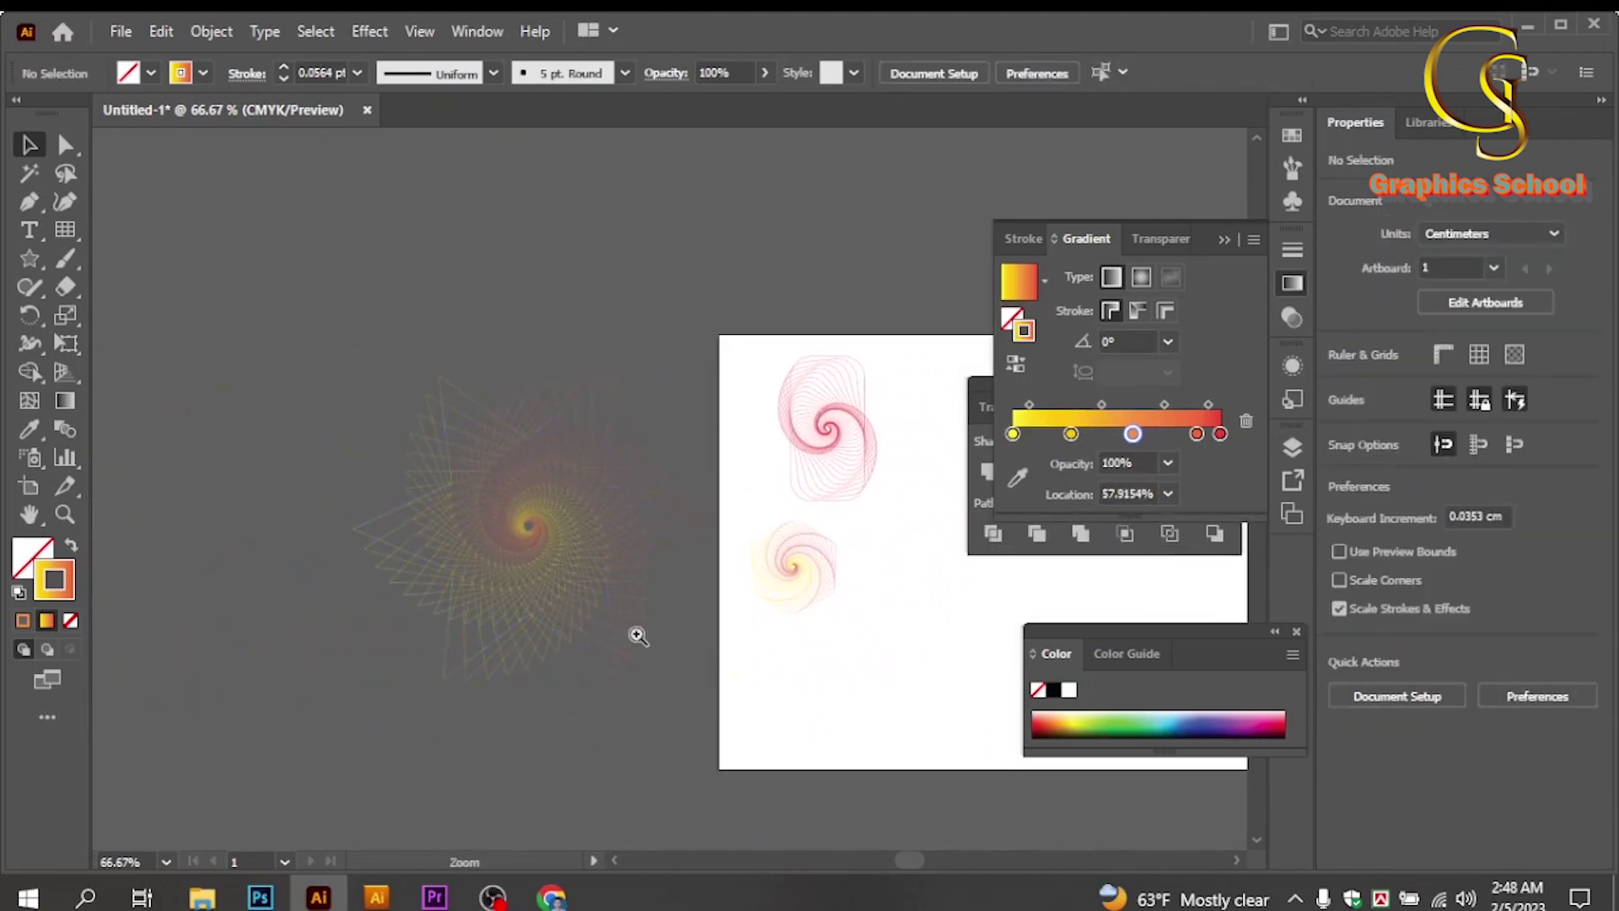
Round all the corners of the spiral's base star so it measures about 9.6 by 8.5 cm, then deselect it.
{"action": "scroll", "coordinate": [634, 636], "scroll_direction": "up", "scroll_amount": 1}
{"action": "scroll", "coordinate": [709, 546], "scroll_direction": "up", "scroll_amount": 2}
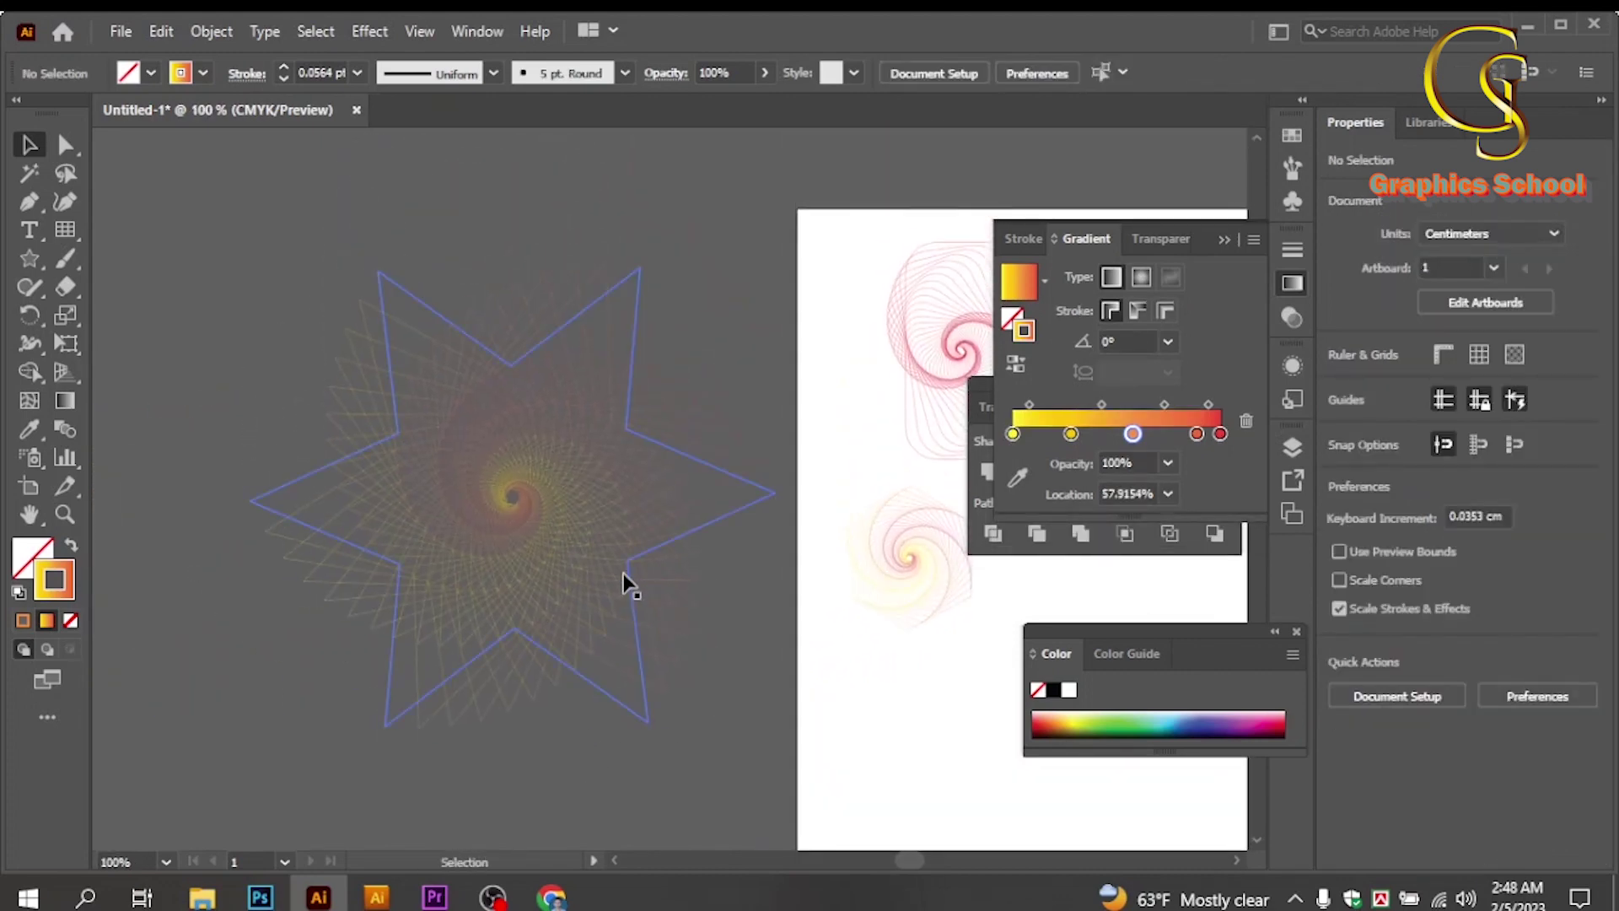
{"action": "left_click", "coordinate": [624, 574]}
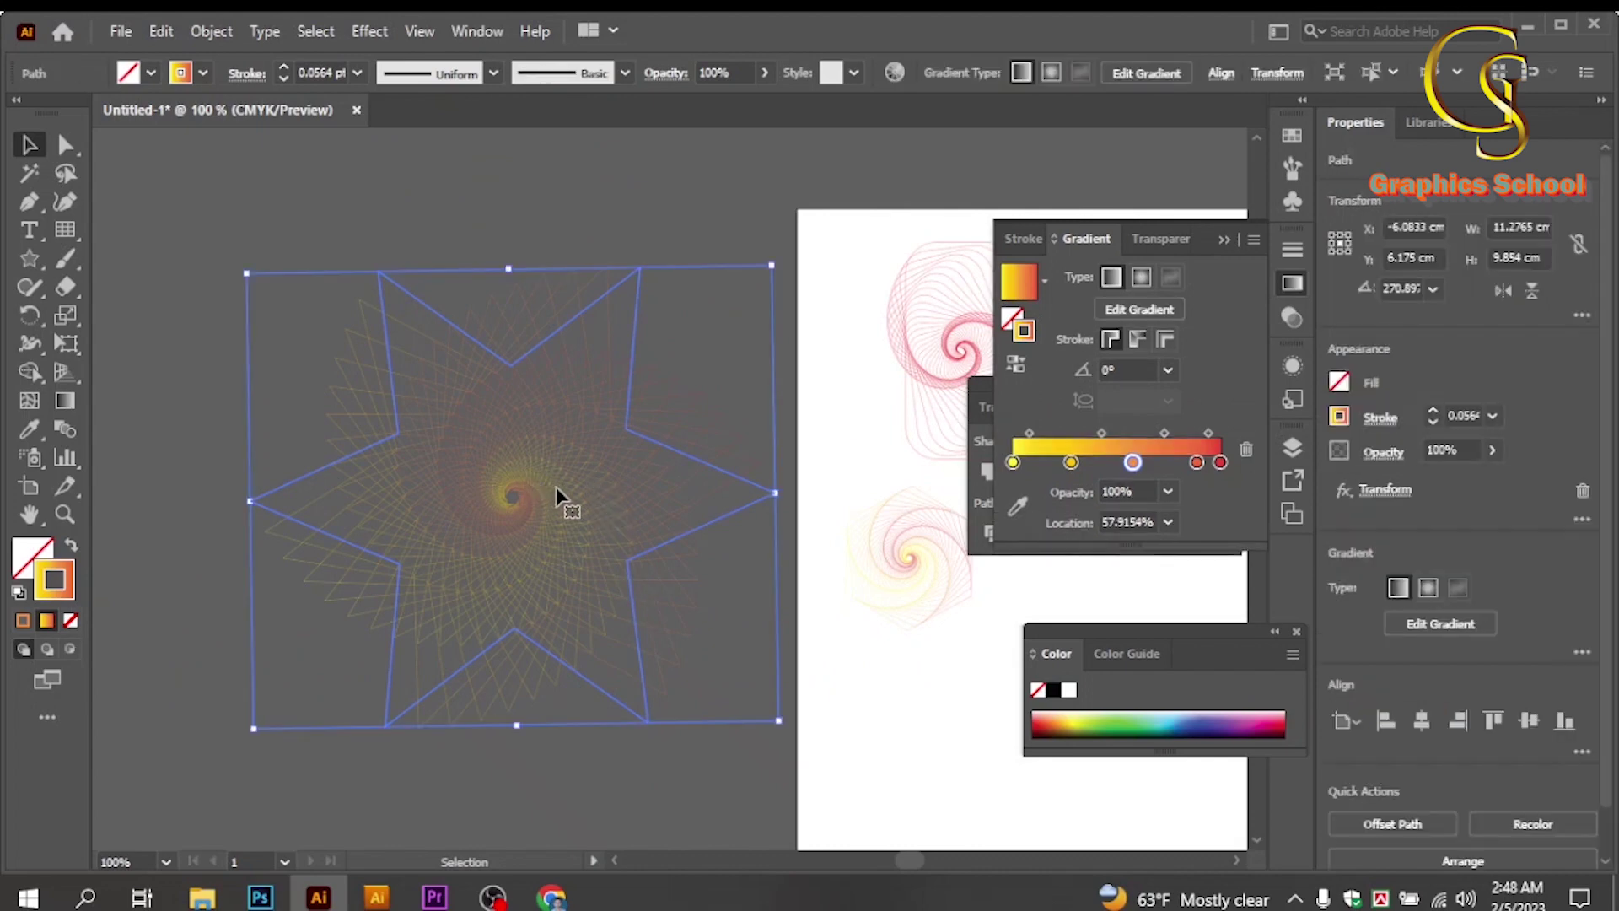
{"action": "key", "text": "a"}
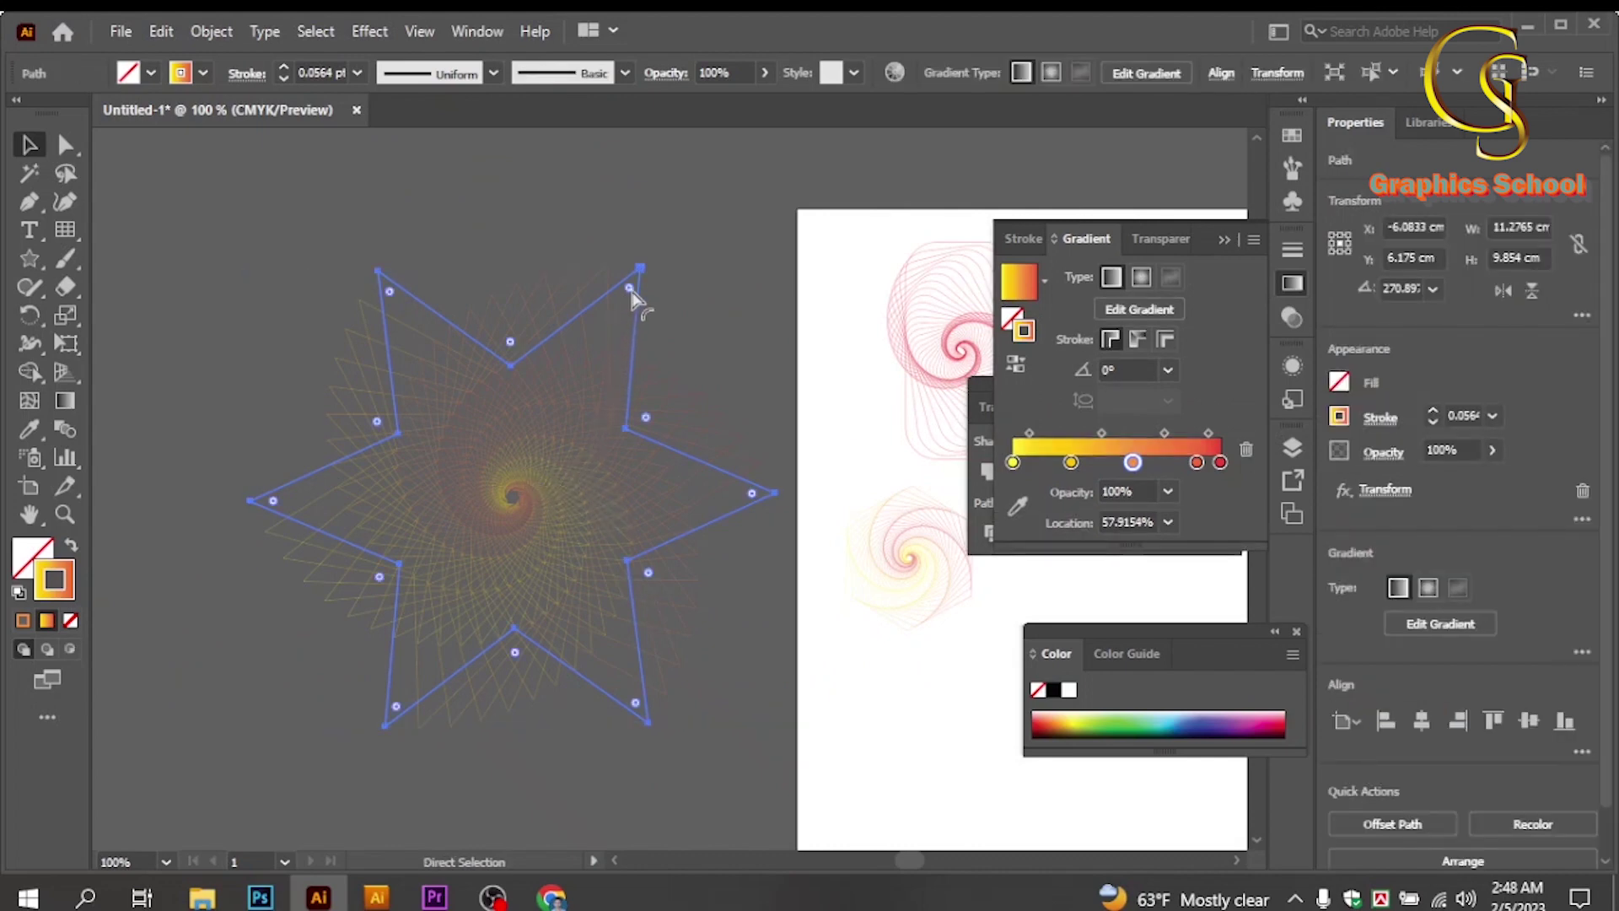
{"action": "left_click_drag", "start_coordinate": [629, 288], "coordinate": [612, 335]}
{"action": "key", "text": "v"}
{"action": "left_click", "coordinate": [660, 777]}
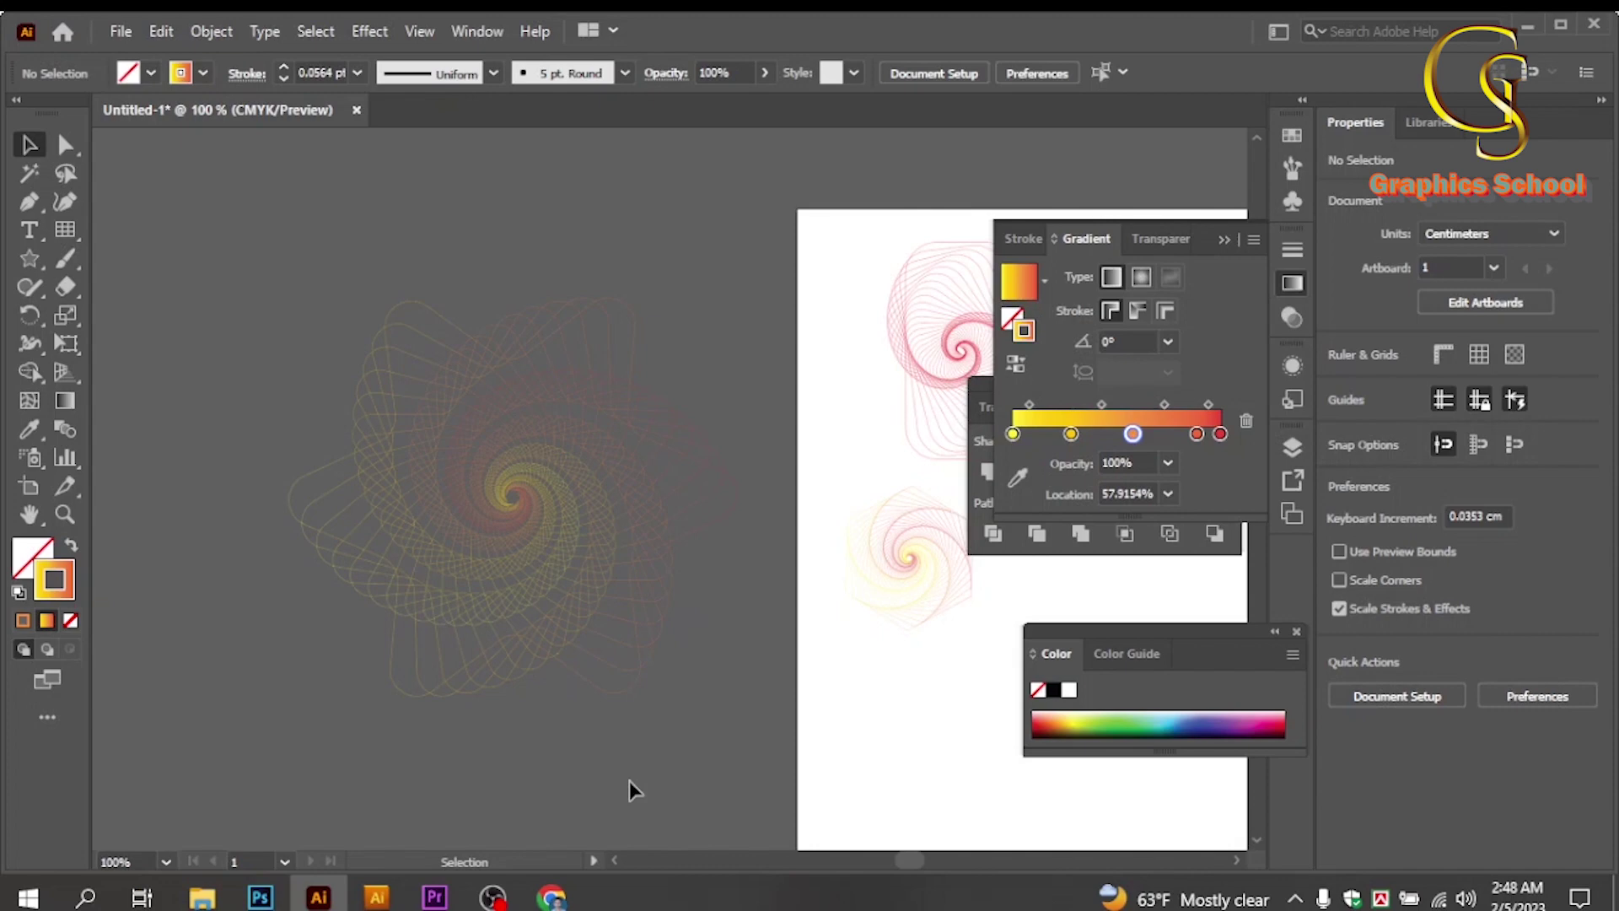
Stretch the rounded star spiral wide and squash it flat to about 15.4 by 2.3 cm, then deselect it.
{"action": "left_click", "coordinate": [636, 624]}
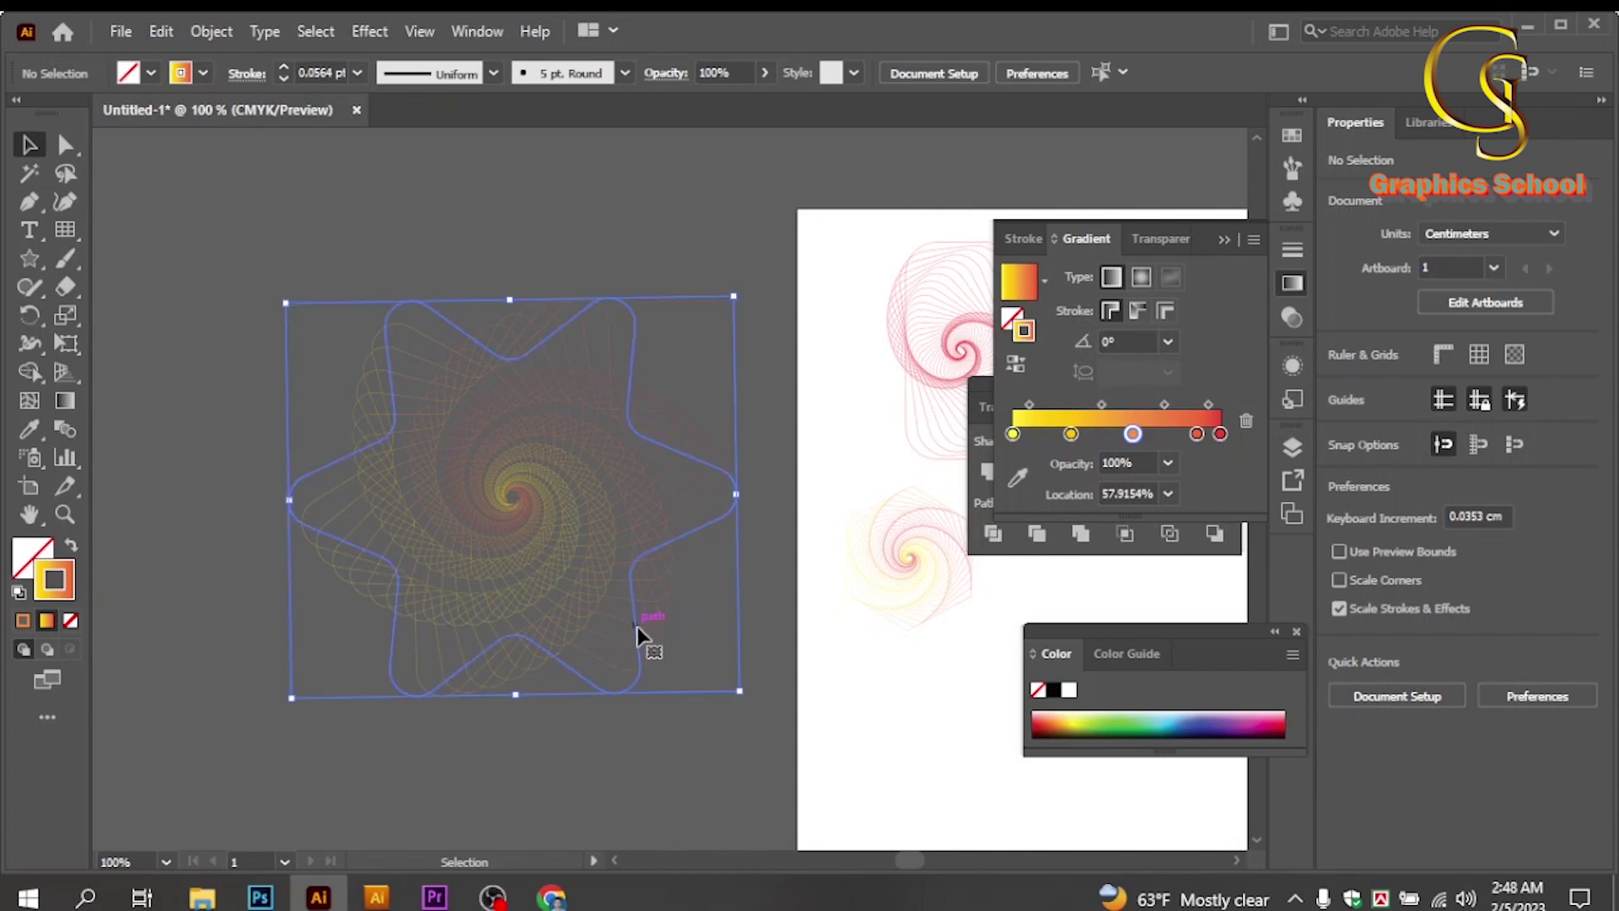
{"action": "left_click_drag", "start_coordinate": [540, 532], "coordinate": [692, 629]}
{"action": "left_click_drag", "start_coordinate": [798, 649], "coordinate": [523, 444]}
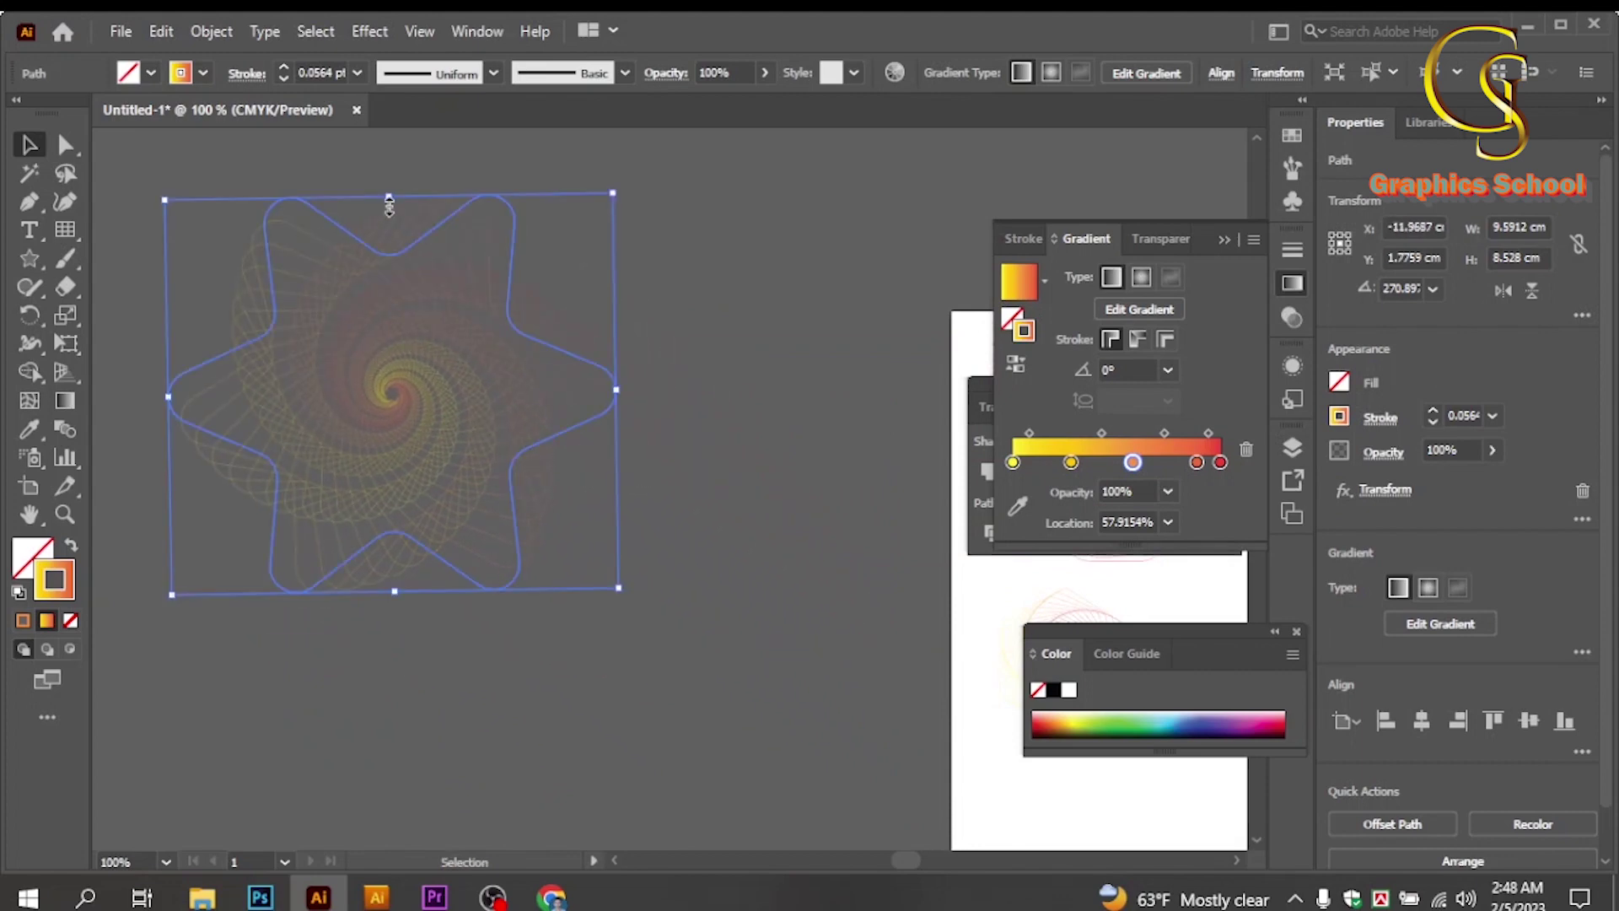
{"action": "mouse_move", "coordinate": [389, 197]}
{"action": "left_mouse_down"}
{"action": "mouse_move", "coordinate": [381, 468]}
{"action": "mouse_move", "coordinate": [381, 414]}
{"action": "left_mouse_up"}
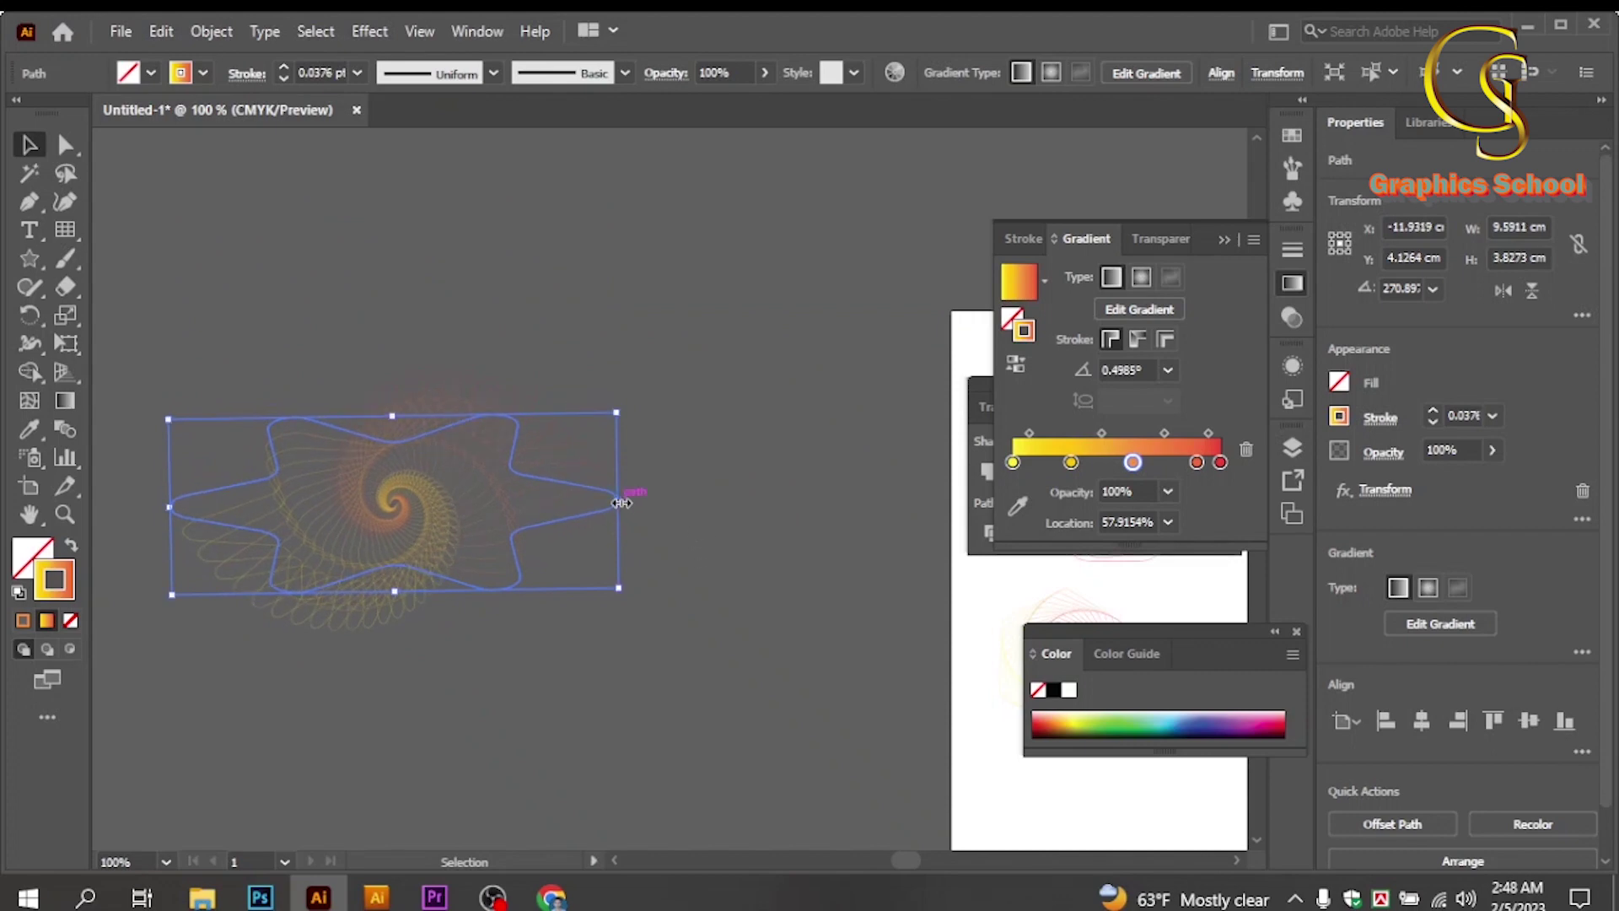
{"action": "left_click_drag", "start_coordinate": [618, 499], "coordinate": [888, 516]}
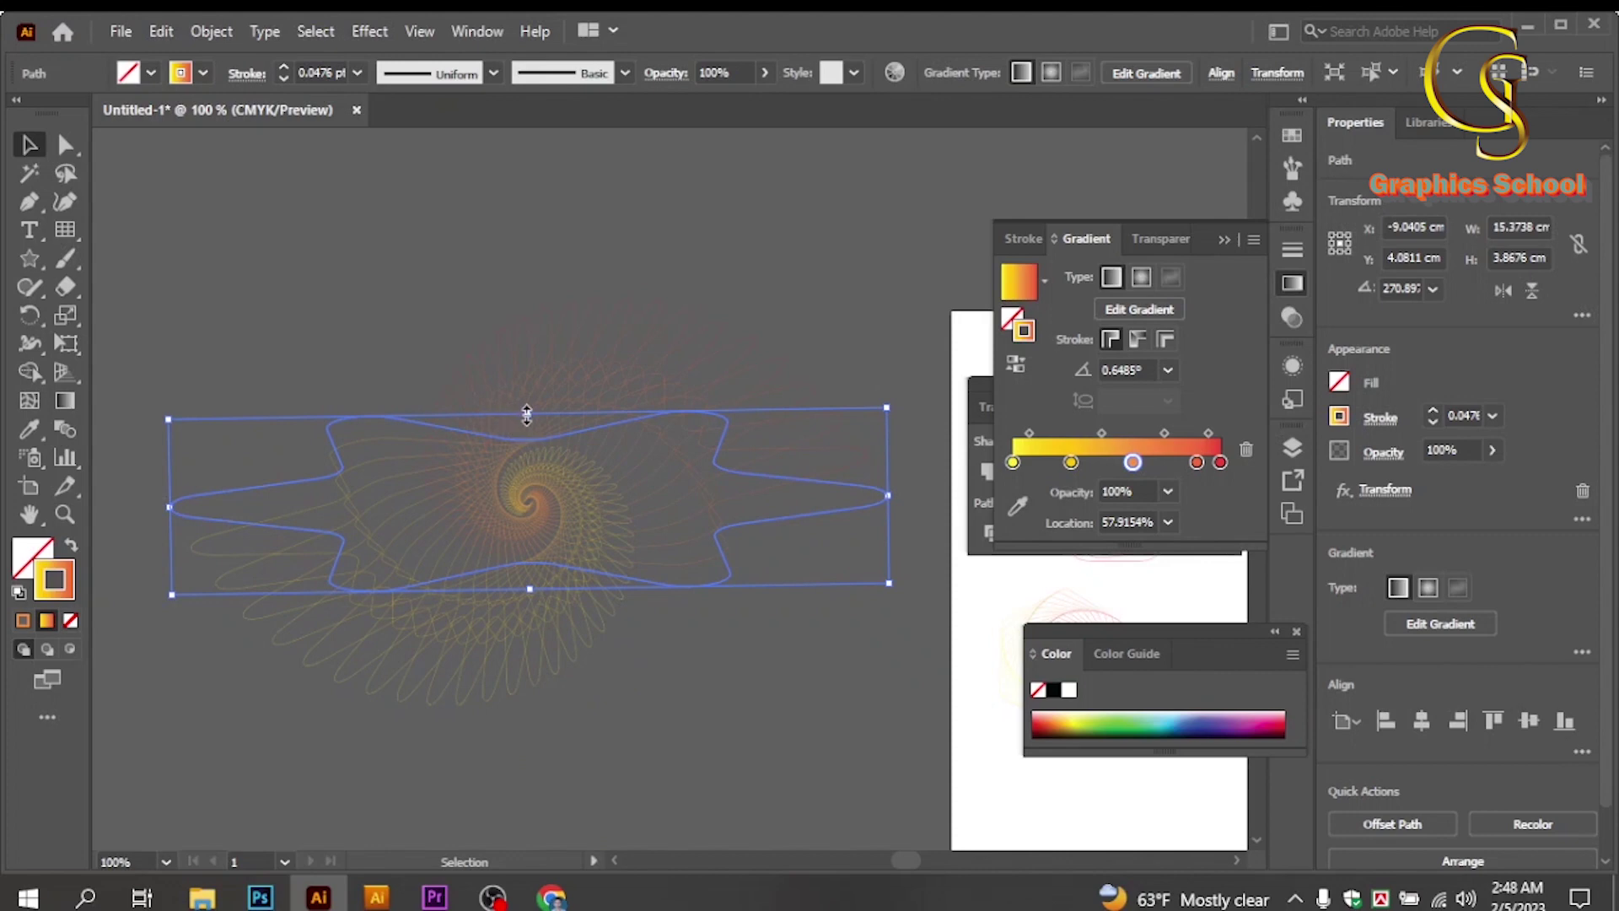
{"action": "left_click_drag", "start_coordinate": [527, 414], "coordinate": [525, 592]}
{"action": "left_click_drag", "start_coordinate": [533, 534], "coordinate": [528, 488]}
{"action": "left_click", "coordinate": [751, 705]}
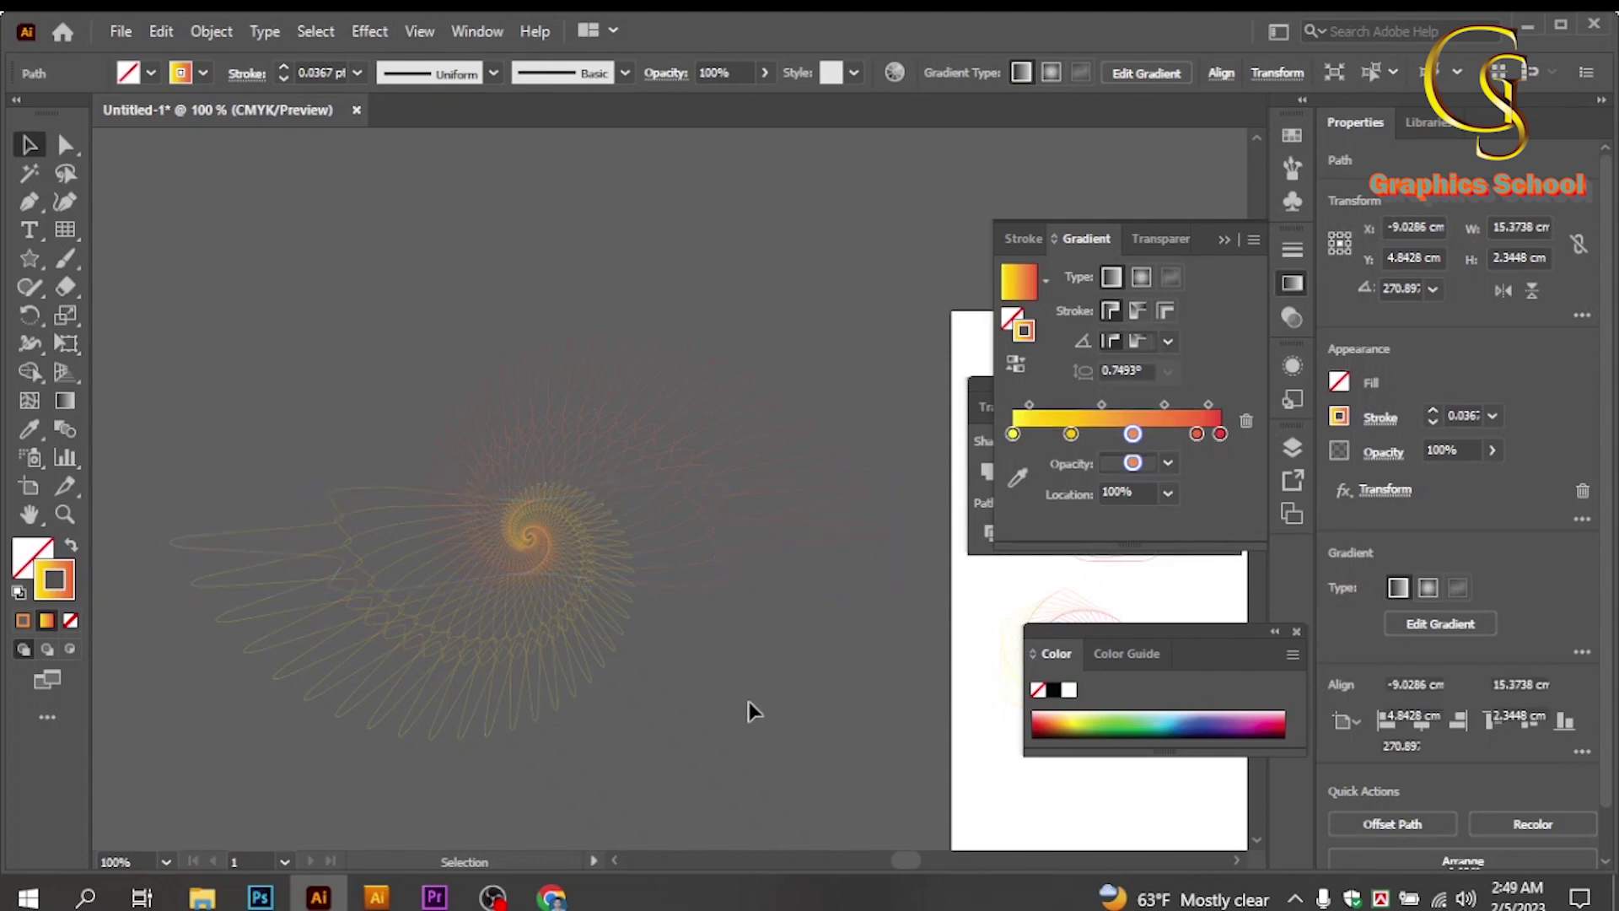
Increase the height of the flattened star spiral slightly and deselect it.
{"action": "left_click", "coordinate": [666, 544]}
{"action": "left_click", "coordinate": [426, 607], "text": "alt"}
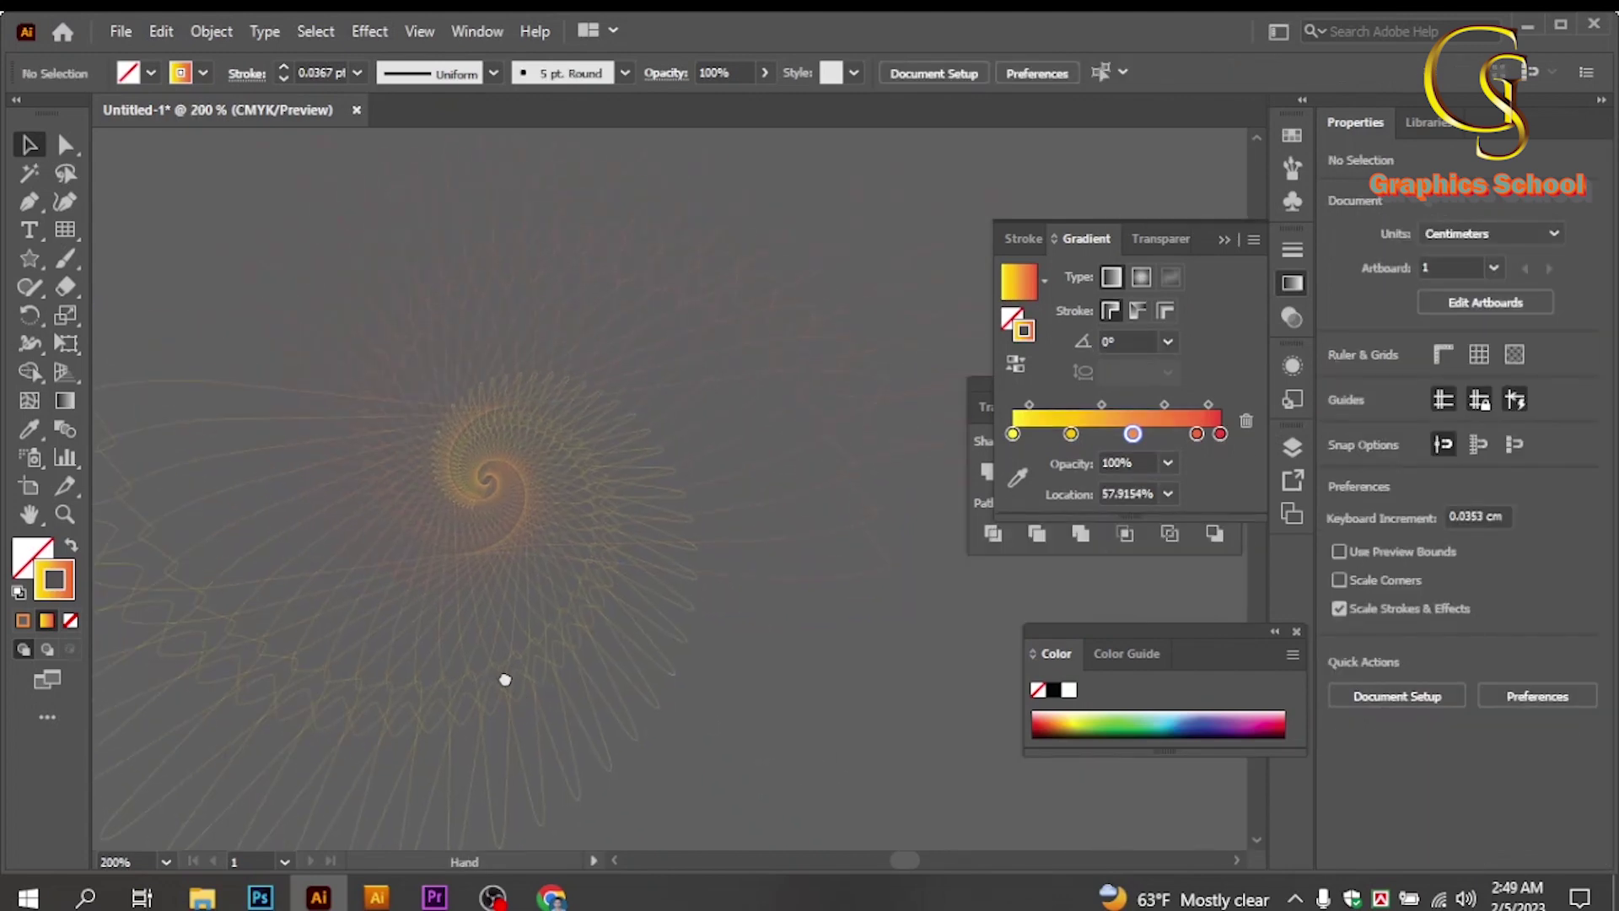
{"action": "left_click", "coordinate": [606, 594], "text": "alt"}
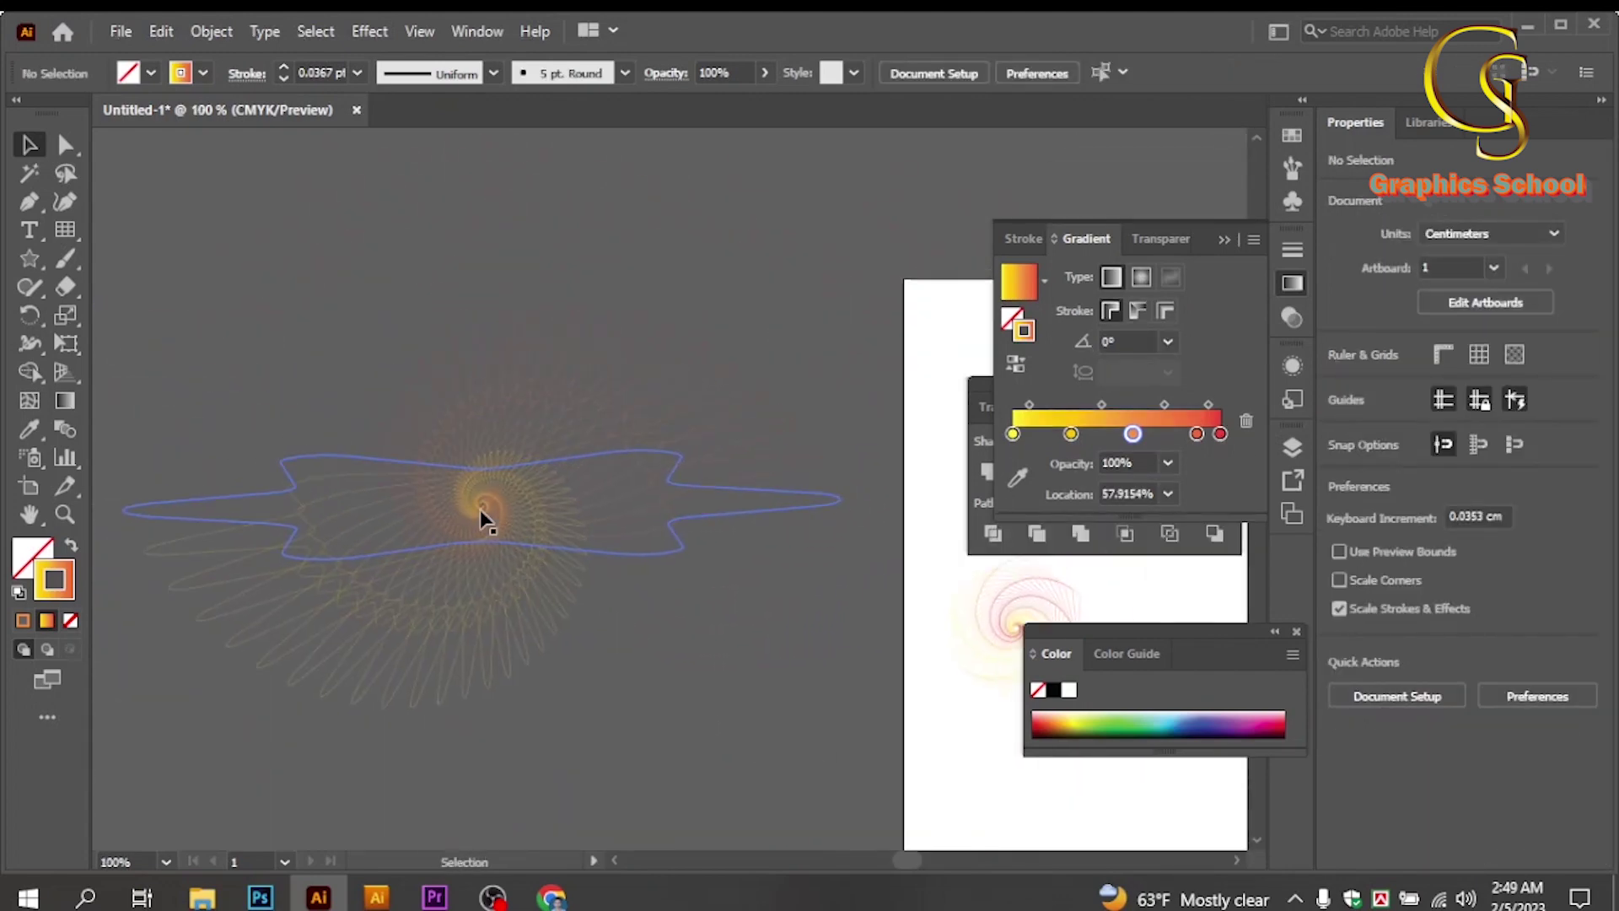
{"action": "left_click", "coordinate": [483, 513]}
{"action": "left_click_drag", "start_coordinate": [482, 453], "coordinate": [481, 384]}
{"action": "left_click", "coordinate": [641, 705]}
Narrow the stretched star spiral and rescale it to even proportions, about 8.7 by 7.9 cm.
{"action": "left_click", "coordinate": [440, 594]}
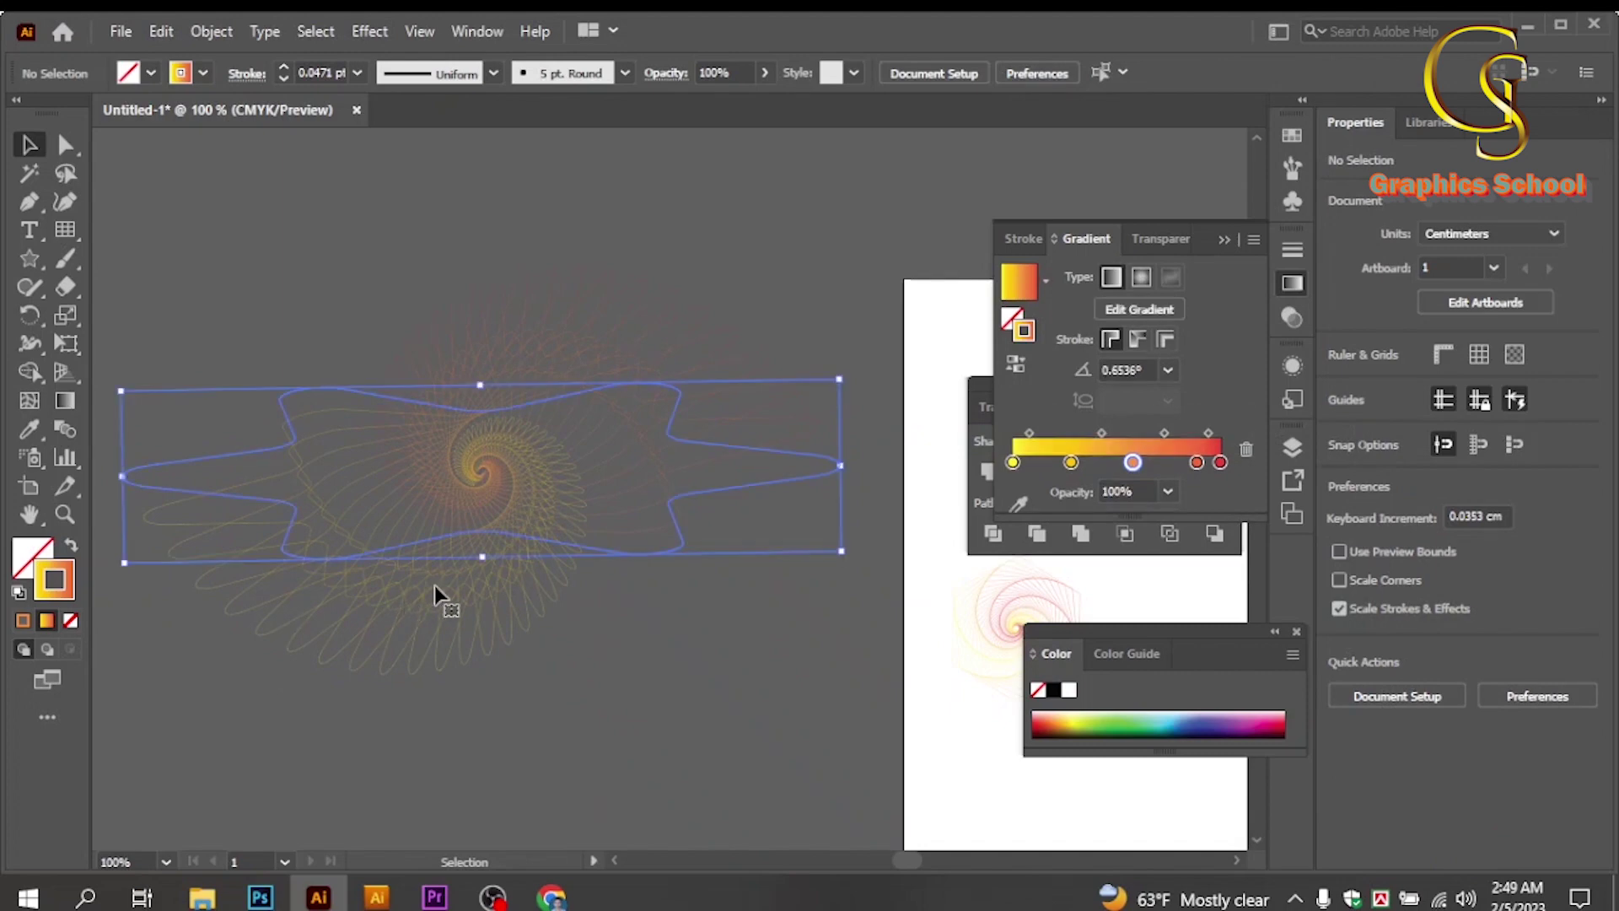
{"action": "mouse_move", "coordinate": [841, 465]}
{"action": "left_mouse_down"}
{"action": "mouse_move", "coordinate": [467, 508]}
{"action": "mouse_move", "coordinate": [767, 527]}
{"action": "left_mouse_up"}
{"action": "left_click_drag", "start_coordinate": [768, 466], "coordinate": [306, 484]}
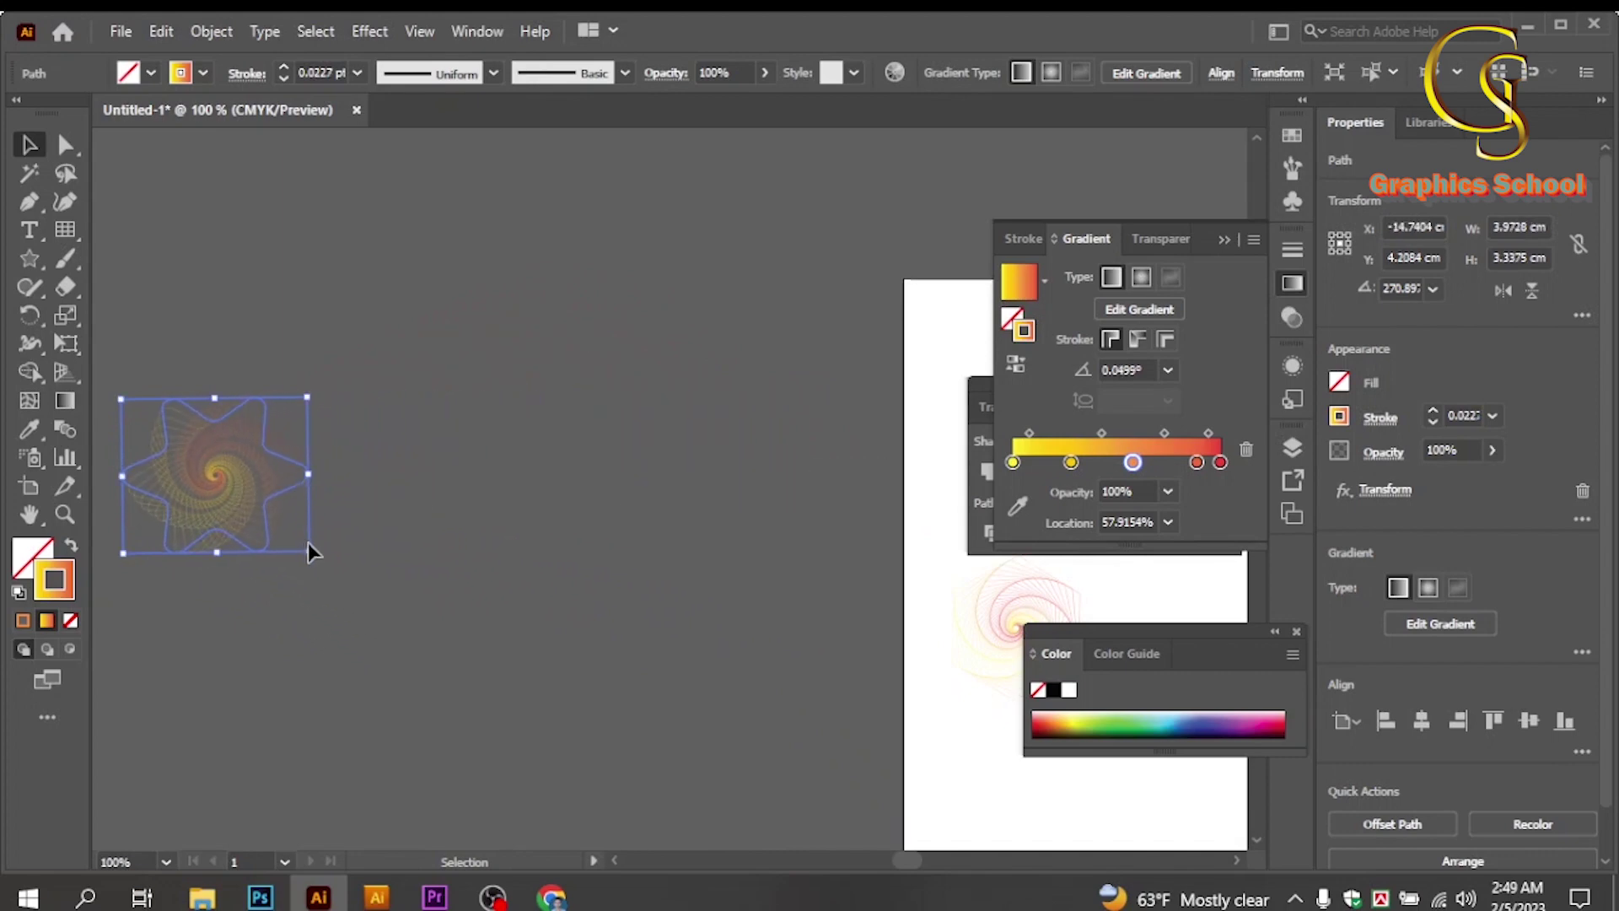
{"action": "left_click_drag", "start_coordinate": [310, 551], "coordinate": [634, 742]}
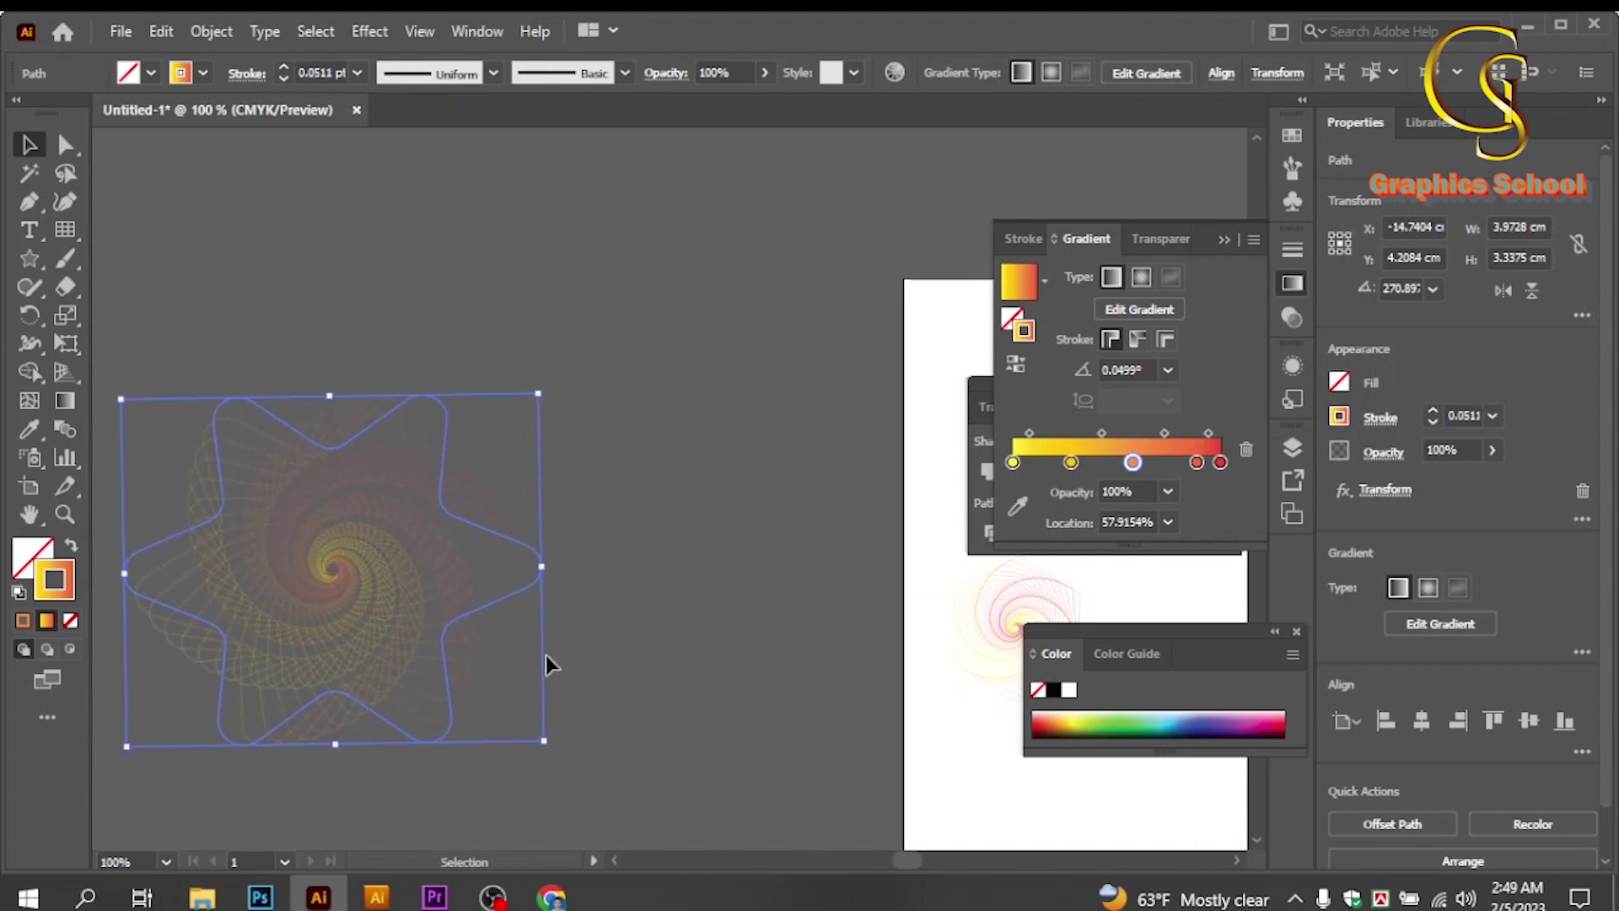
{"action": "mouse_move", "coordinate": [542, 568]}
{"action": "left_mouse_down"}
{"action": "mouse_move", "coordinate": [607, 581]}
{"action": "mouse_move", "coordinate": [529, 568]}
{"action": "left_mouse_up"}
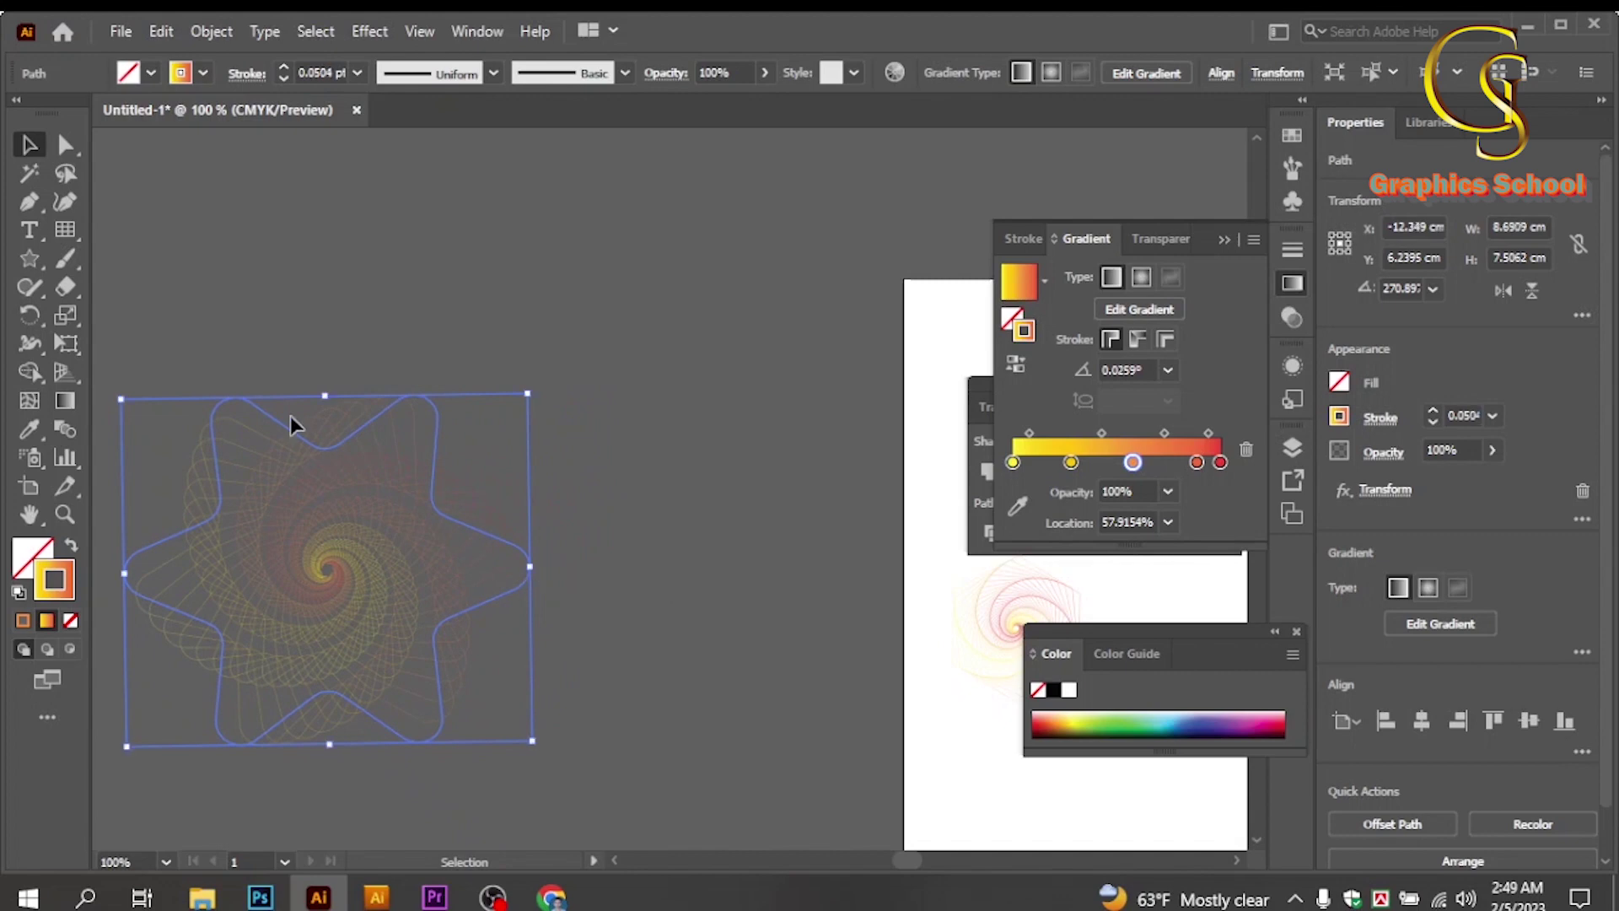
{"action": "mouse_move", "coordinate": [324, 394]}
{"action": "left_mouse_down"}
{"action": "mouse_move", "coordinate": [331, 434]}
{"action": "mouse_move", "coordinate": [327, 377]}
{"action": "left_mouse_up"}
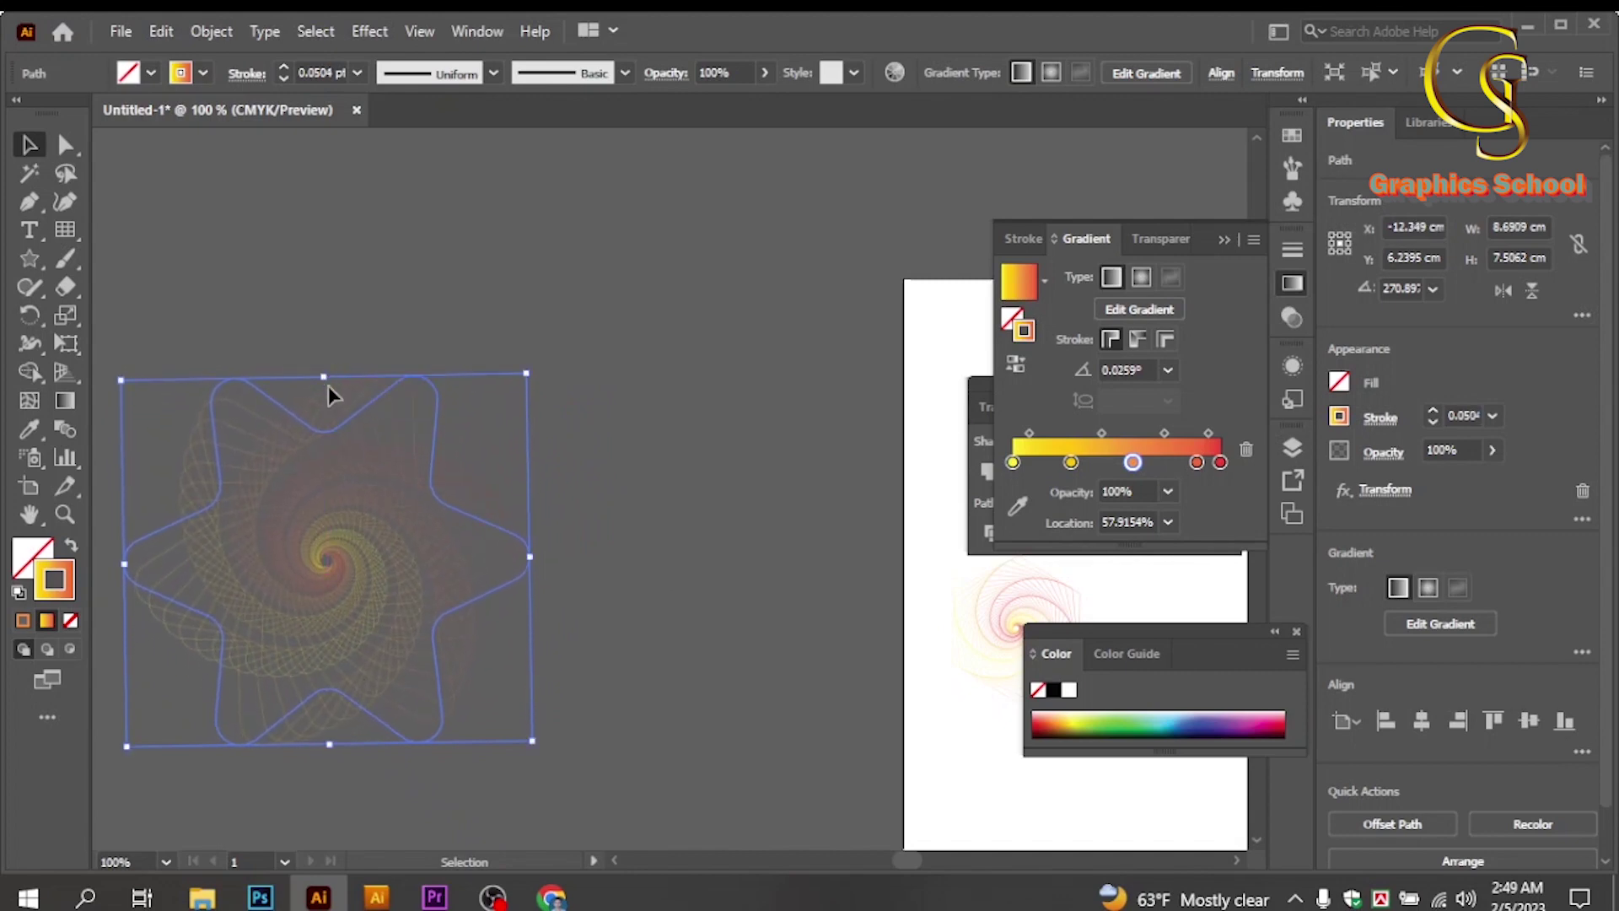
Move the star spiral onto the artboard beside the rectangle and hexagon spirals.
{"action": "left_click", "coordinate": [416, 680]}
{"action": "left_click_drag", "start_coordinate": [415, 679], "coordinate": [577, 655]}
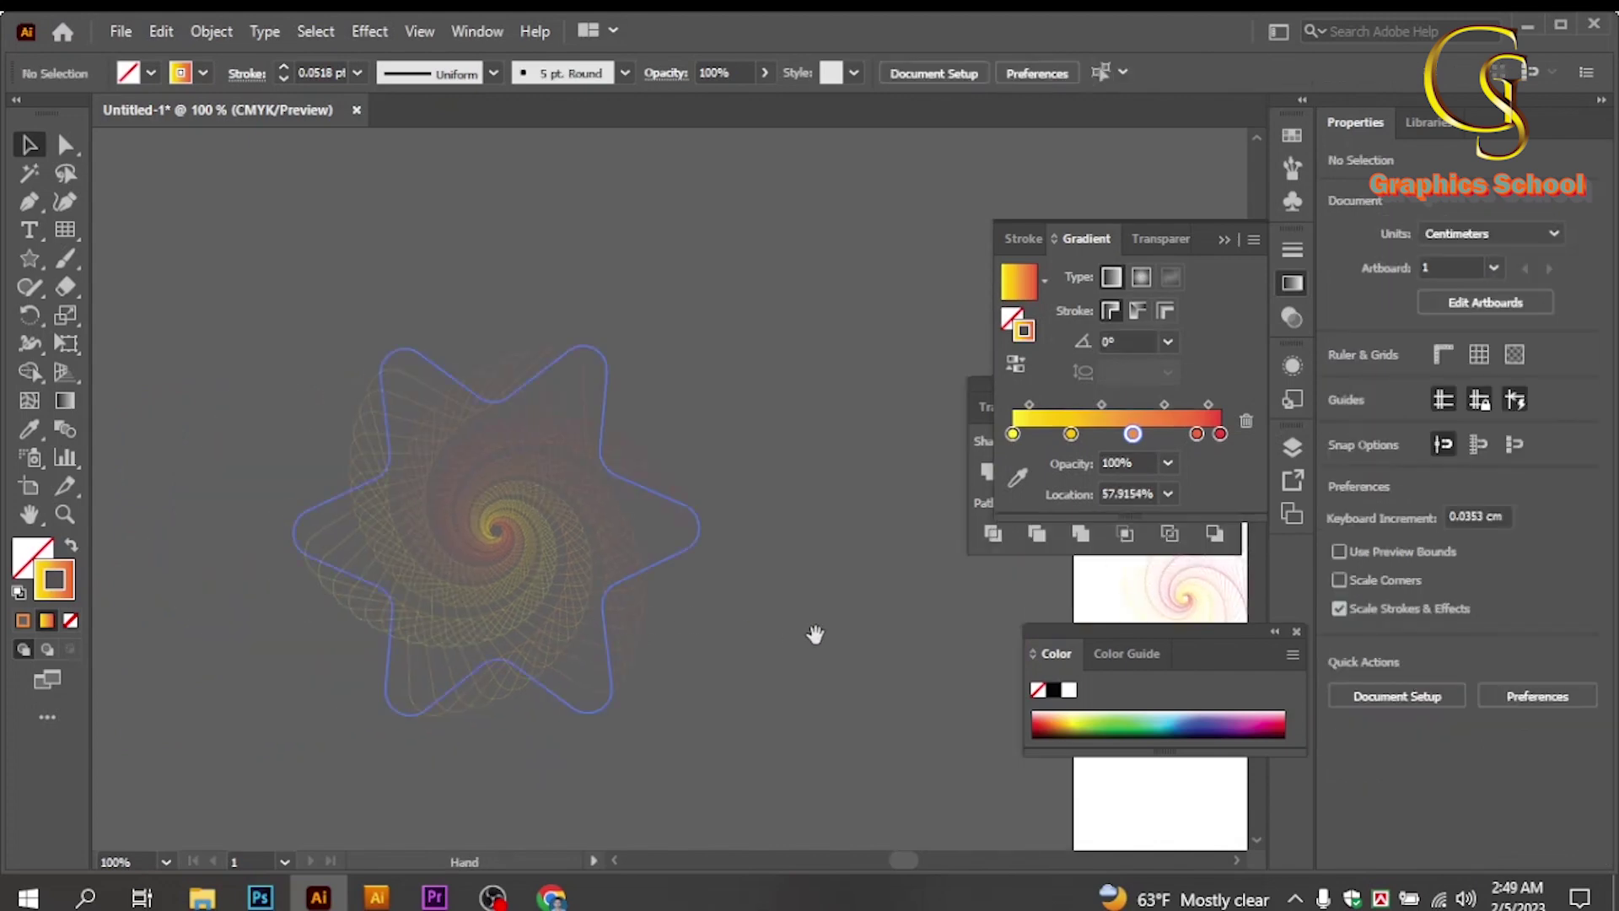
{"action": "left_click", "coordinate": [743, 626], "text": "alt"}
{"action": "left_click_drag", "start_coordinate": [742, 621], "coordinate": [460, 666]}
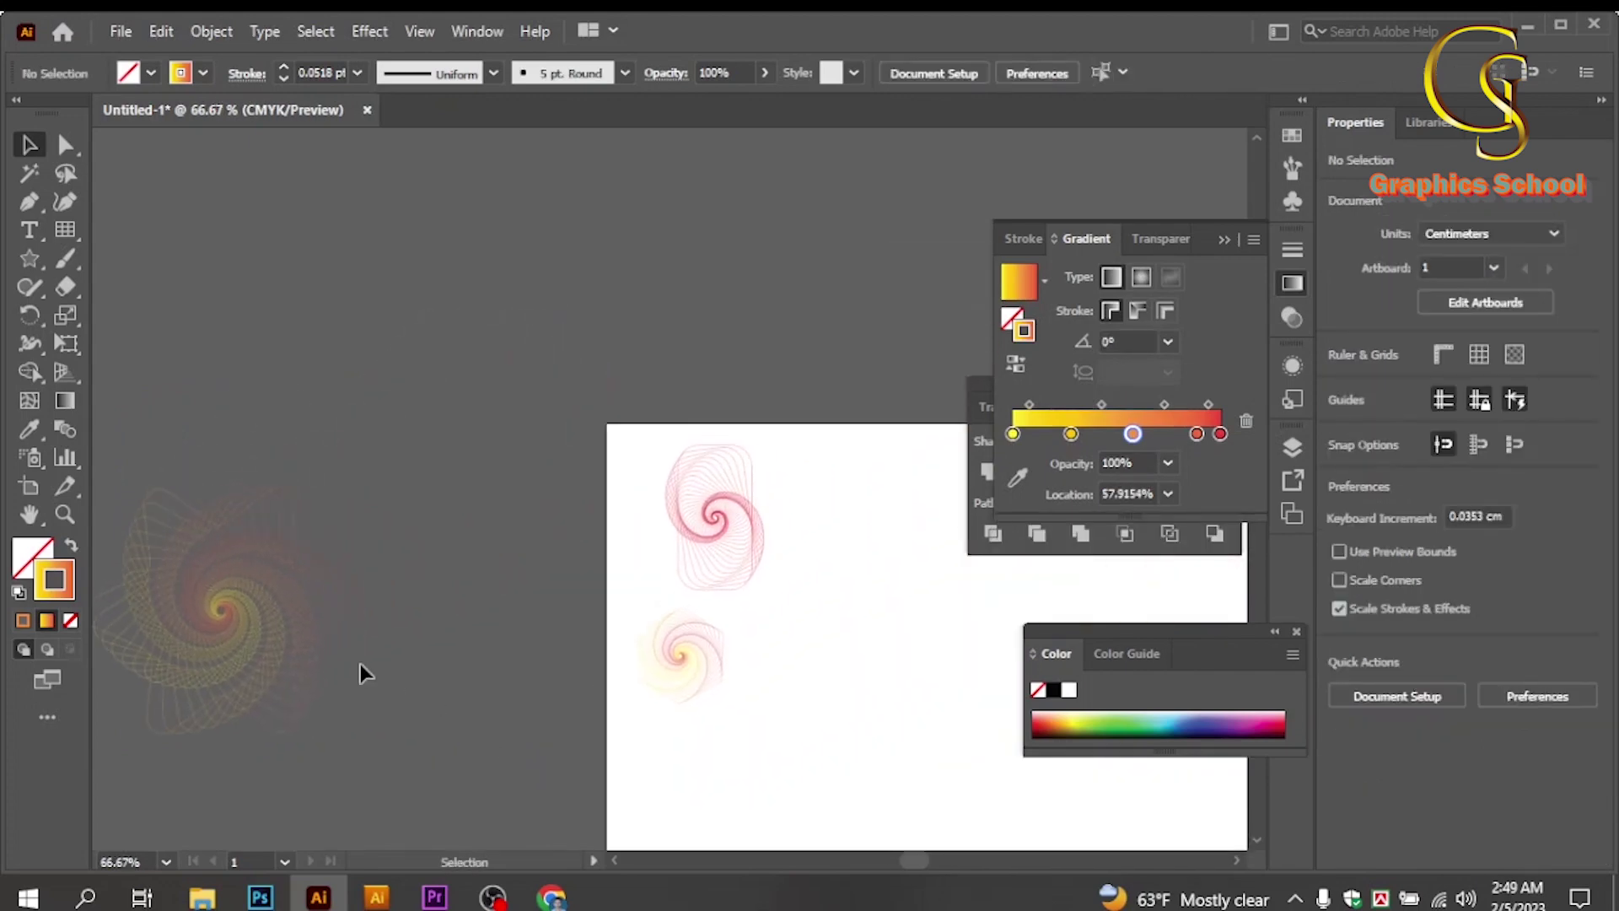
{"action": "left_click_drag", "start_coordinate": [297, 666], "coordinate": [933, 689]}
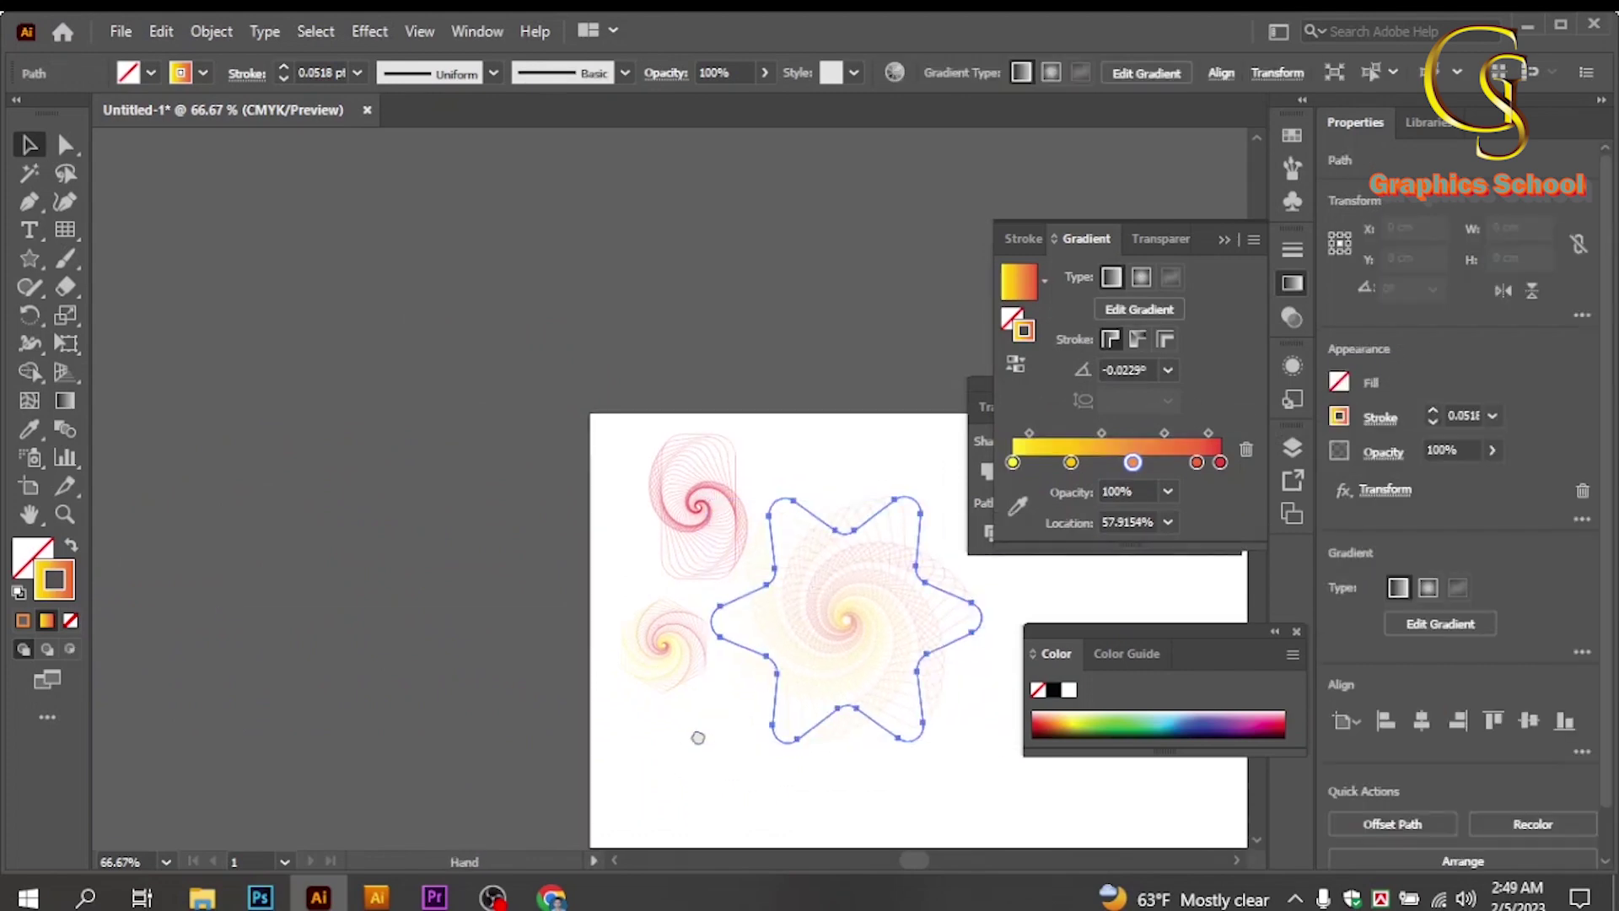
Move the star spiral back off the artboard, just outside its left edge beside the other two spirals.
{"action": "left_click_drag", "start_coordinate": [697, 741], "coordinate": [512, 709]}
{"action": "left_click", "coordinate": [618, 618], "text": "ctrl"}
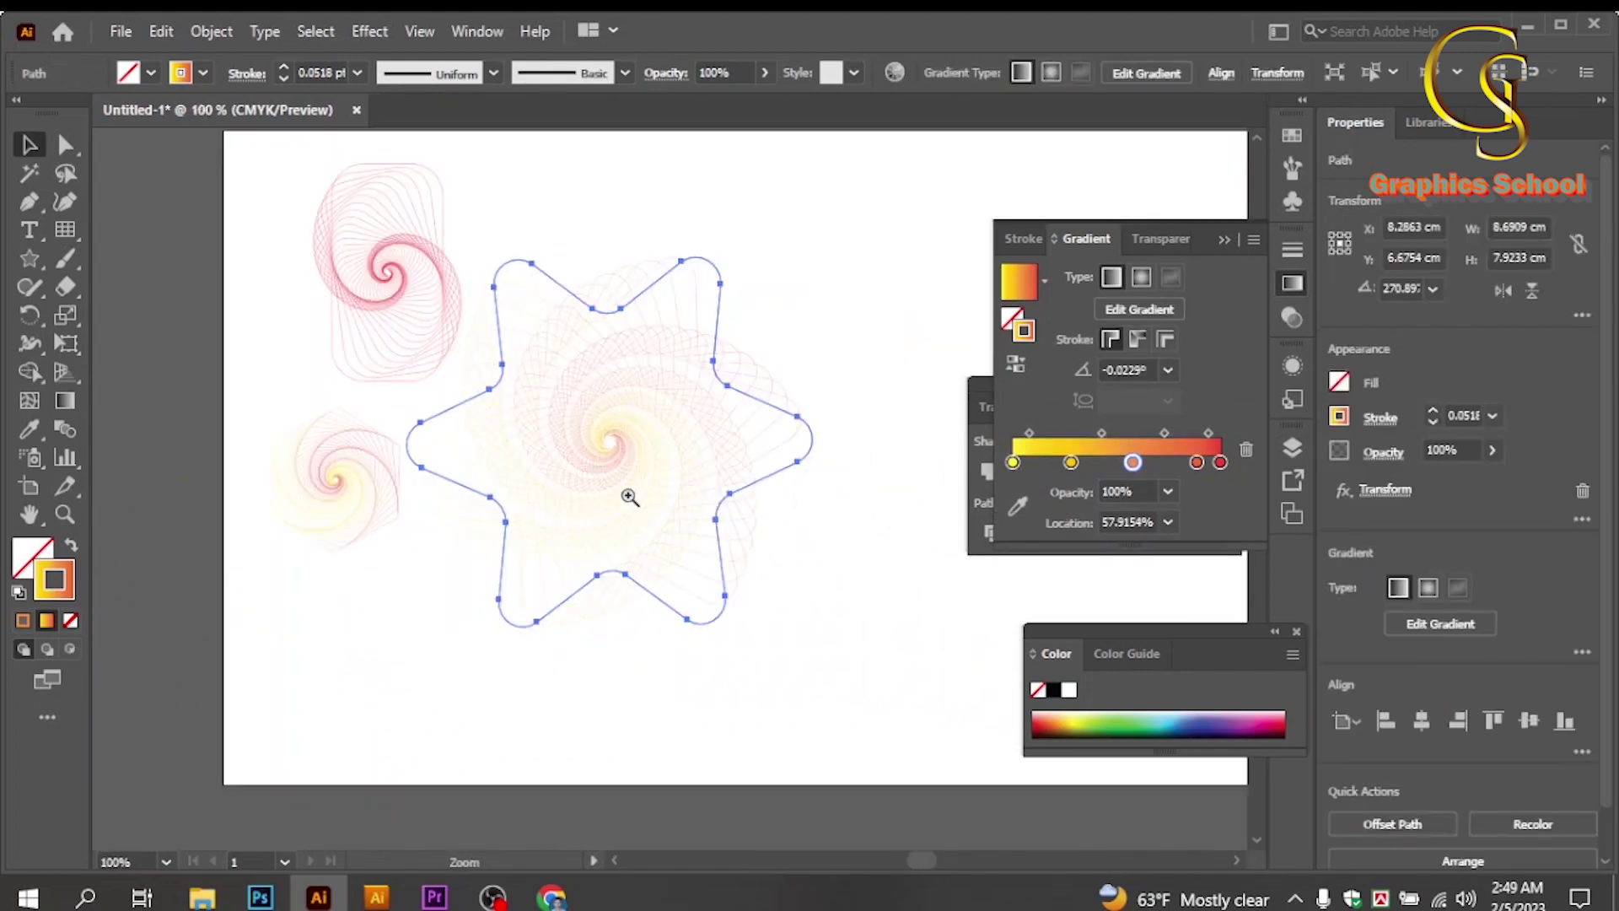
{"action": "left_click", "coordinate": [628, 496], "text": "ctrl"}
{"action": "left_click", "coordinate": [683, 478], "text": "ctrl+alt"}
{"action": "left_click", "coordinate": [745, 471], "text": "ctrl+alt"}
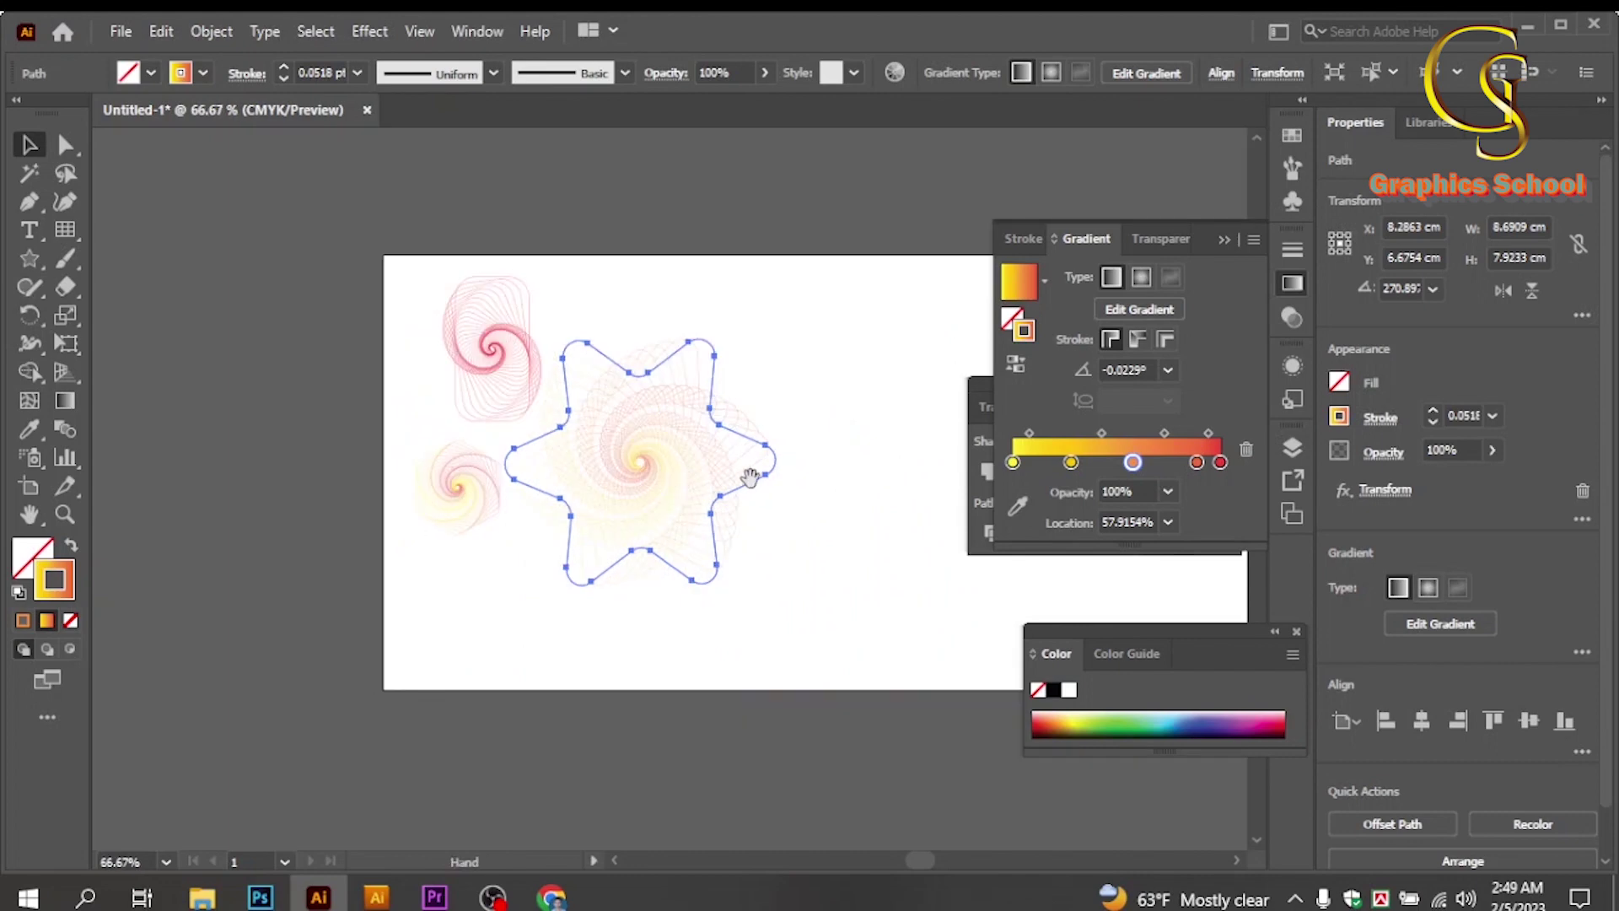
{"action": "left_click_drag", "start_coordinate": [745, 471], "coordinate": [245, 487]}
{"action": "left_click_drag", "start_coordinate": [393, 549], "coordinate": [524, 629]}
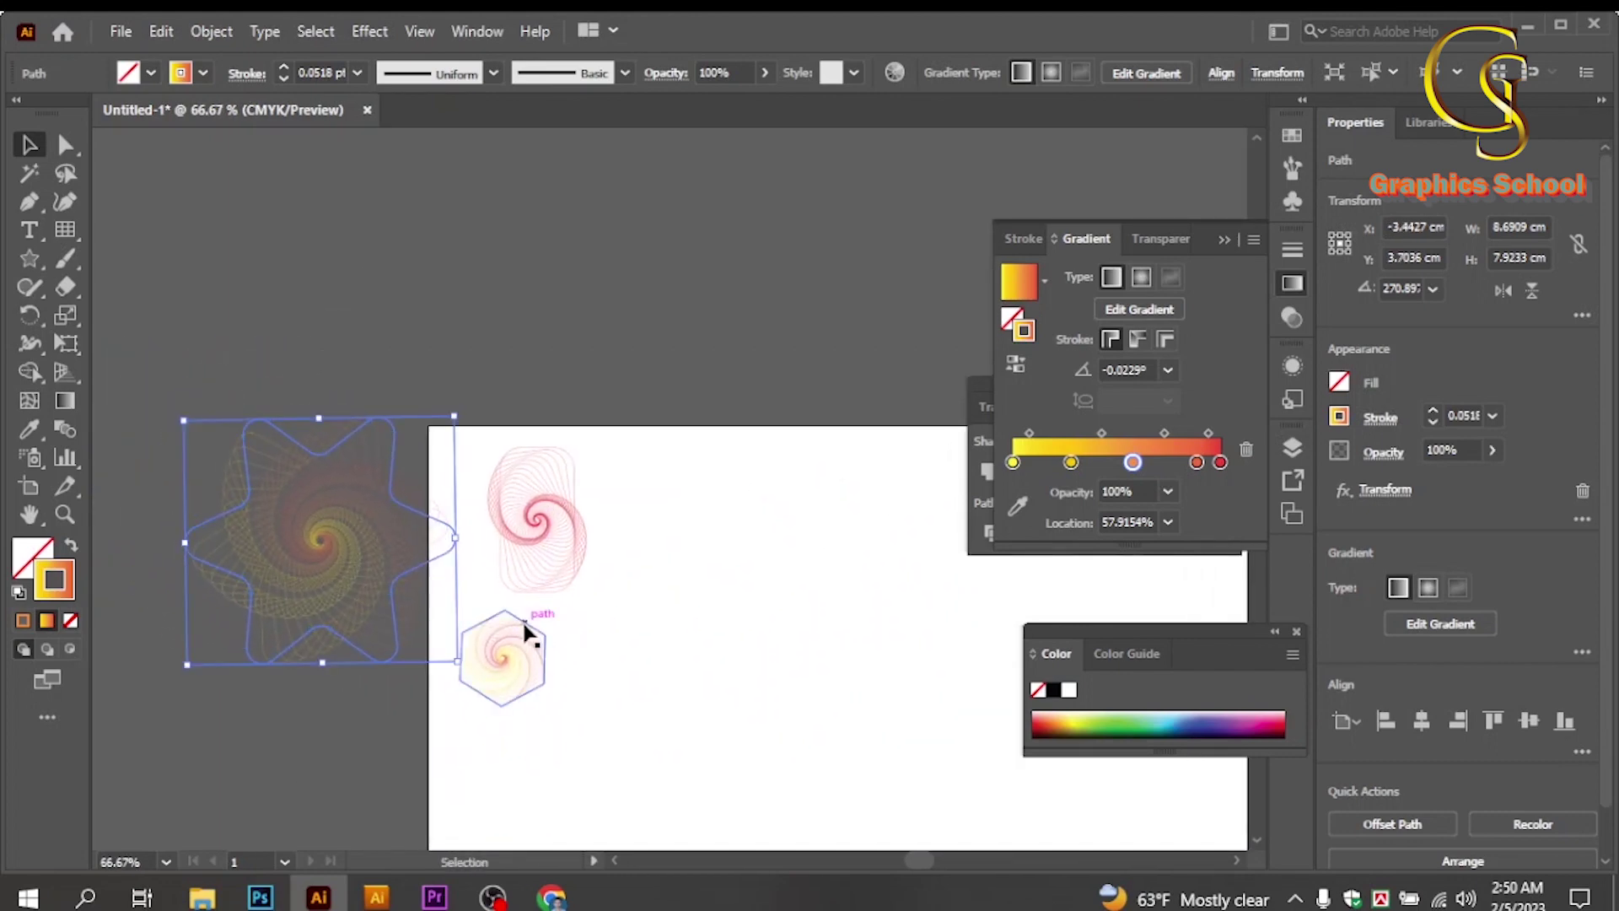